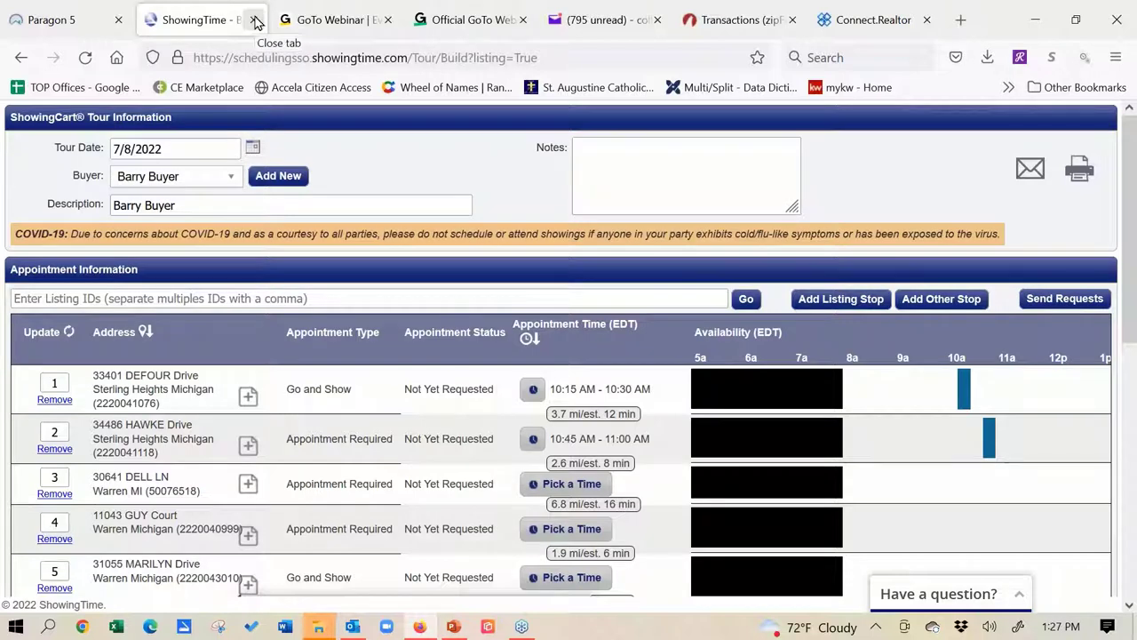
Close the ShowingTime tour, the listing actions dialog and the listings spreadsheet
left_click(255, 19)
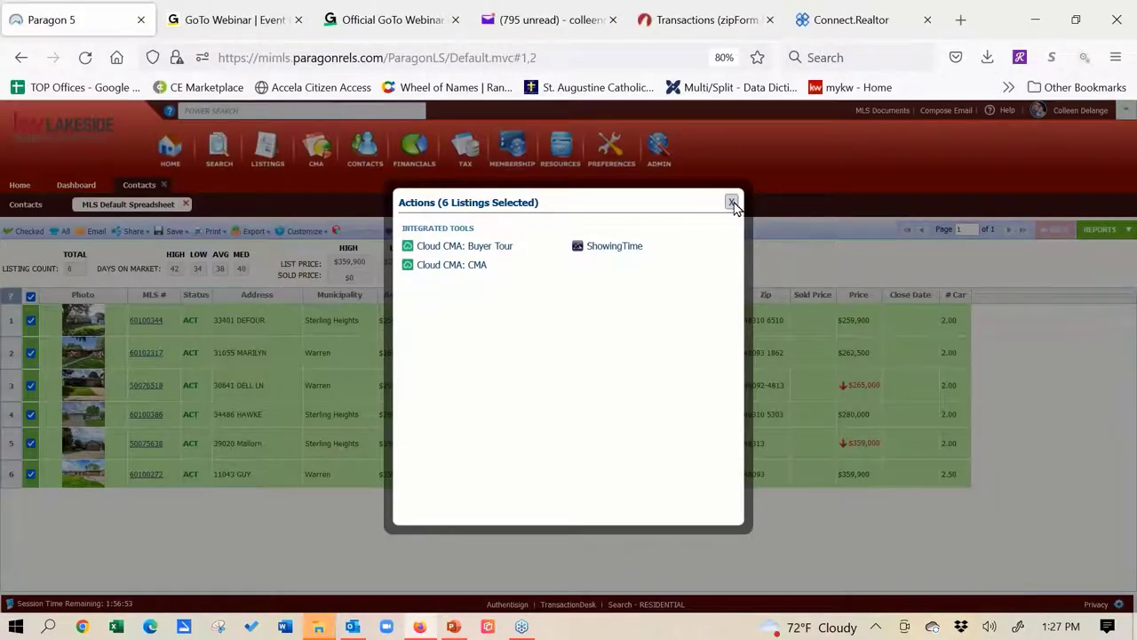
left_click(178, 195)
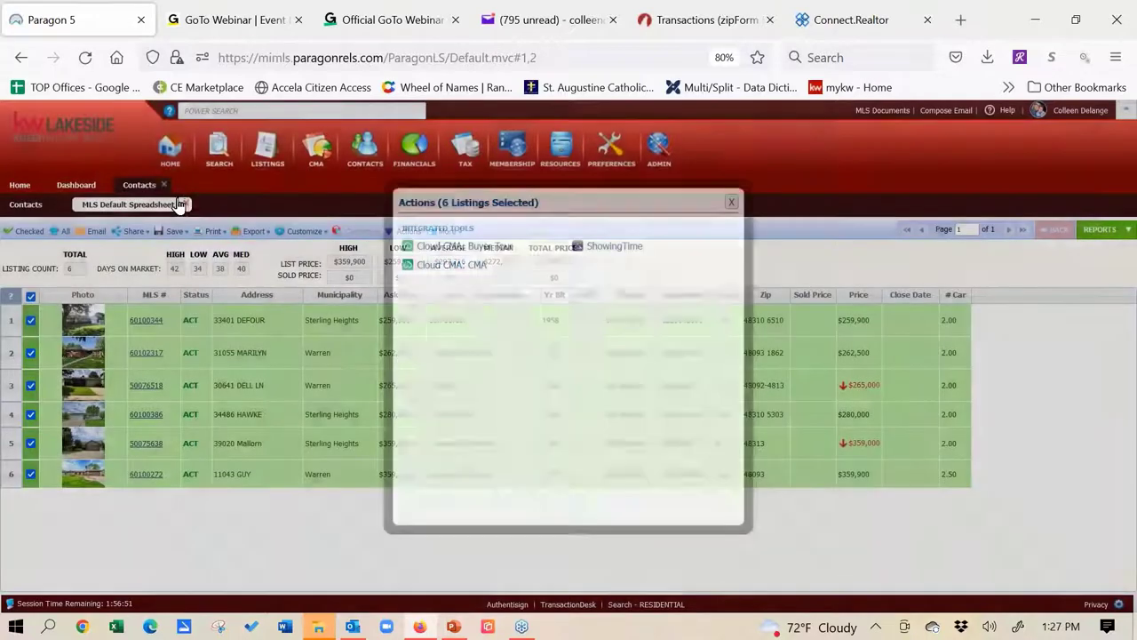
left_click(165, 186)
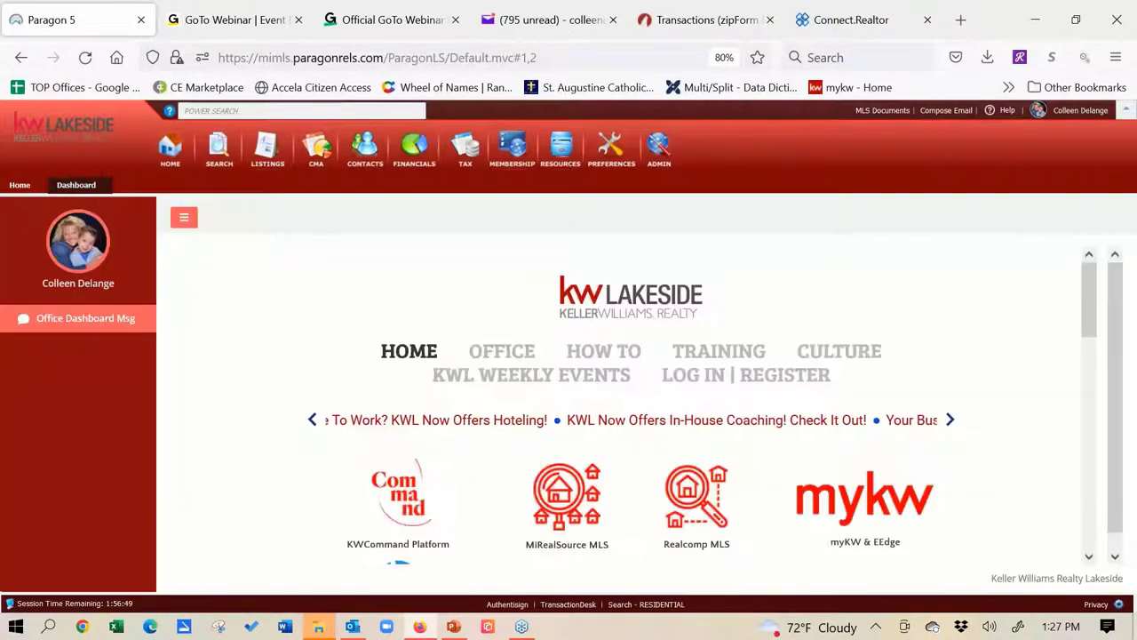
Return to the Paragon home page and bring up the Search menu of search classes
left_click(20, 185)
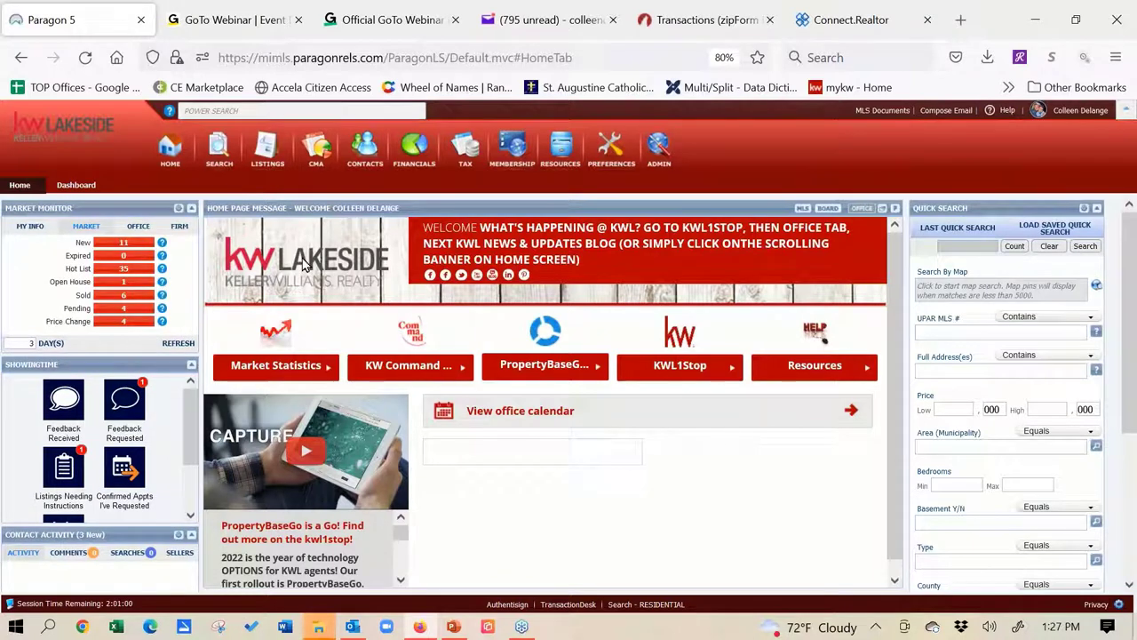
left_click(553, 163)
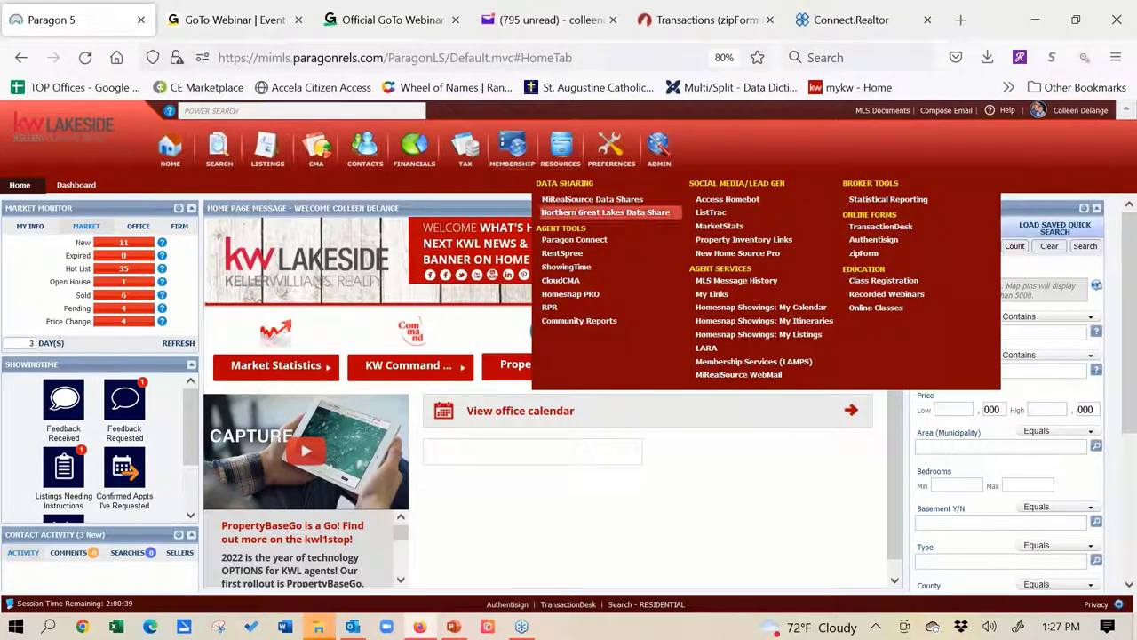
mouse_move(211, 153)
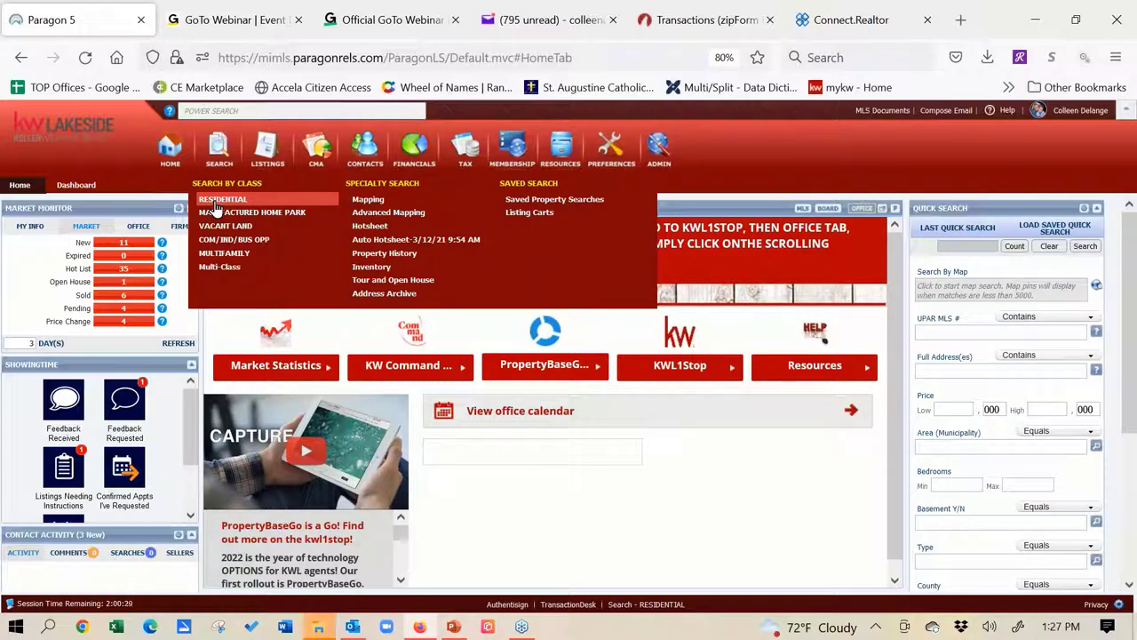
Start a new Residential search with Type set to RES - Single Family
left_click(217, 201)
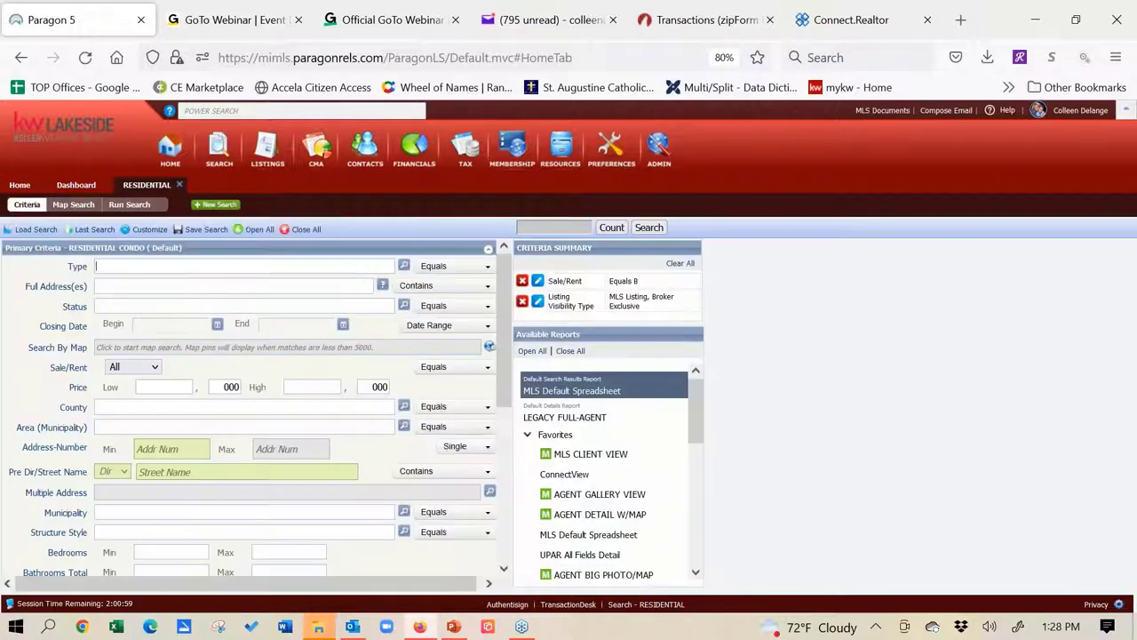
left_click(404, 268)
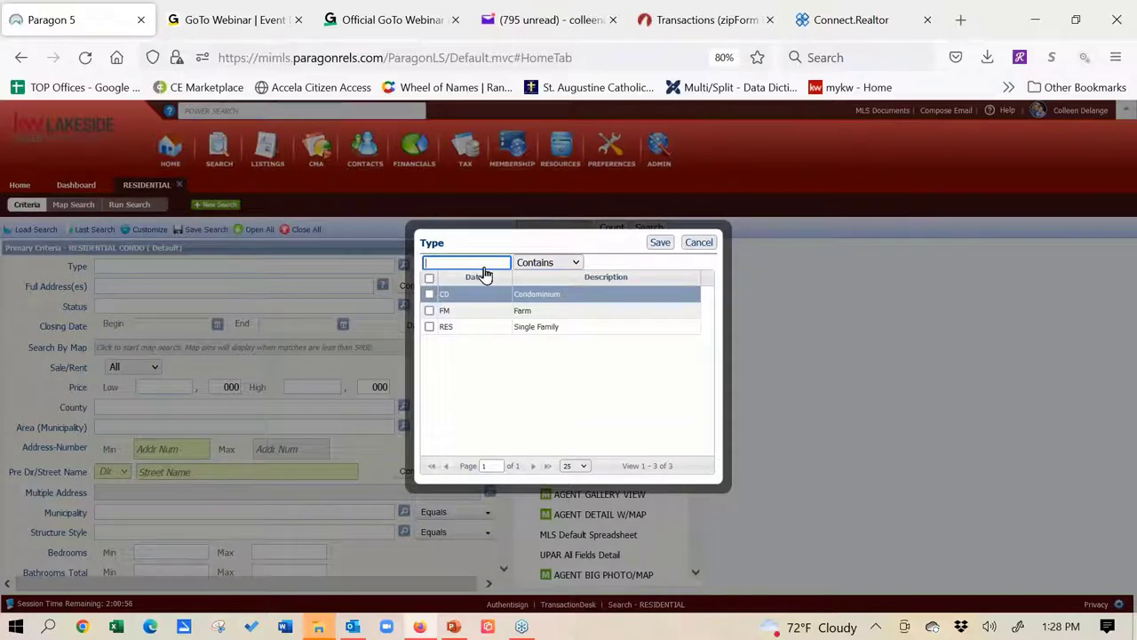
left_click(431, 328)
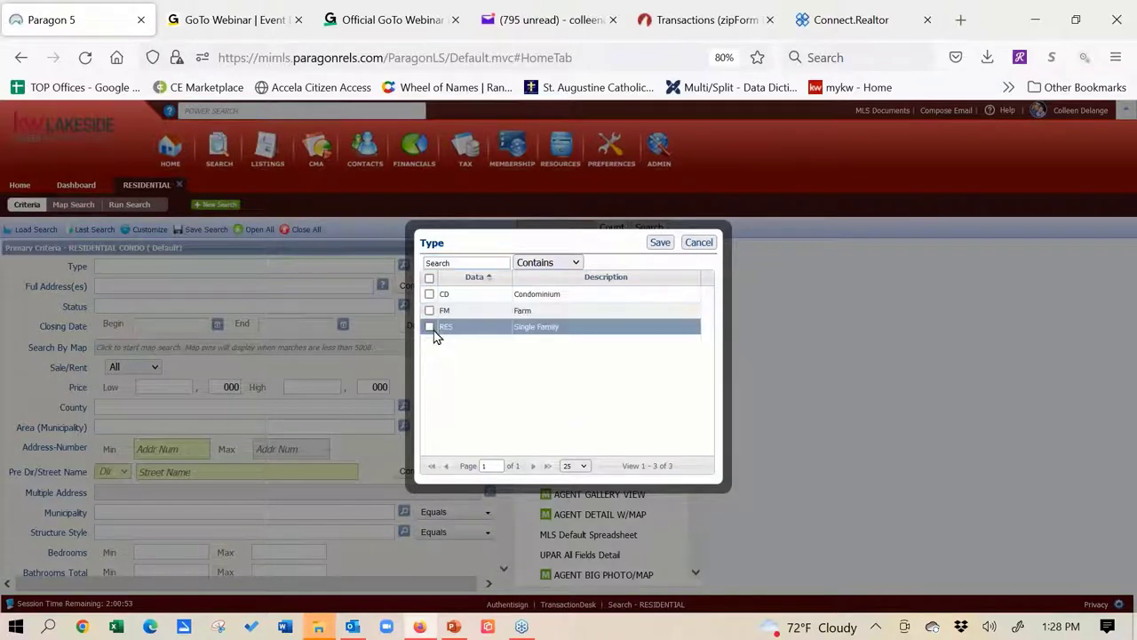
left_click(664, 244)
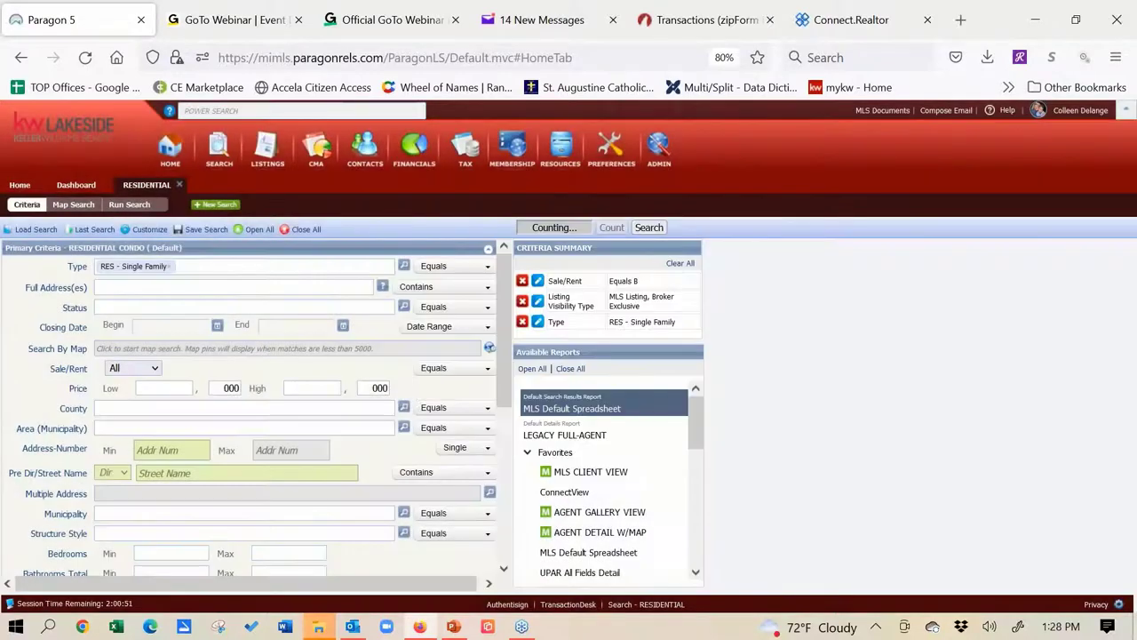
Click into the Status field and clear a stray typed letter
left_click(154, 309)
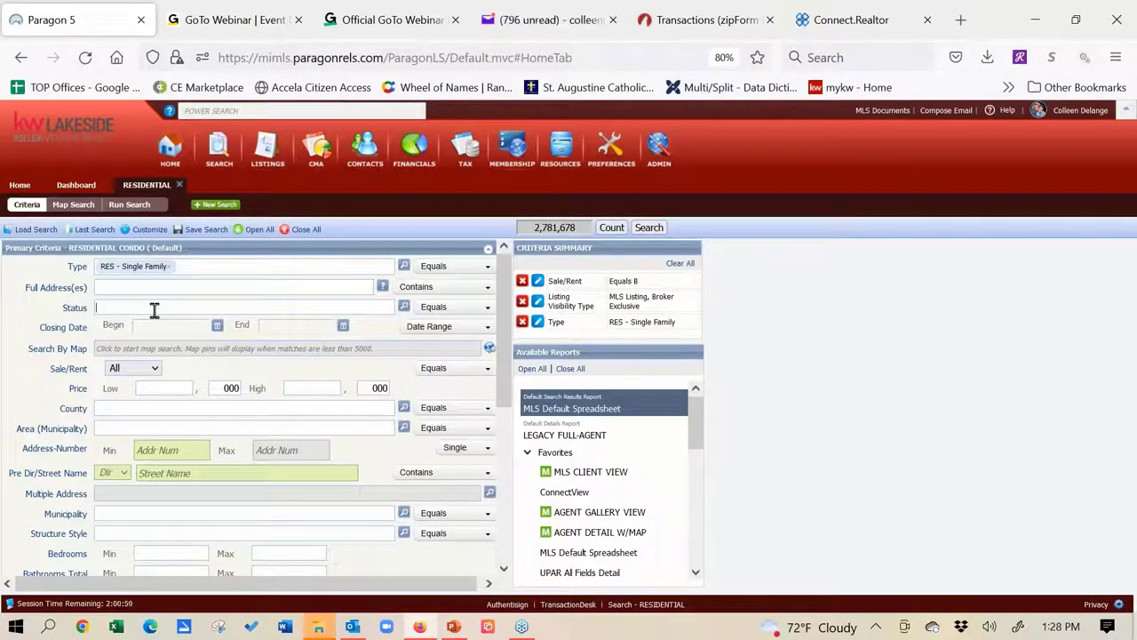
type("a")
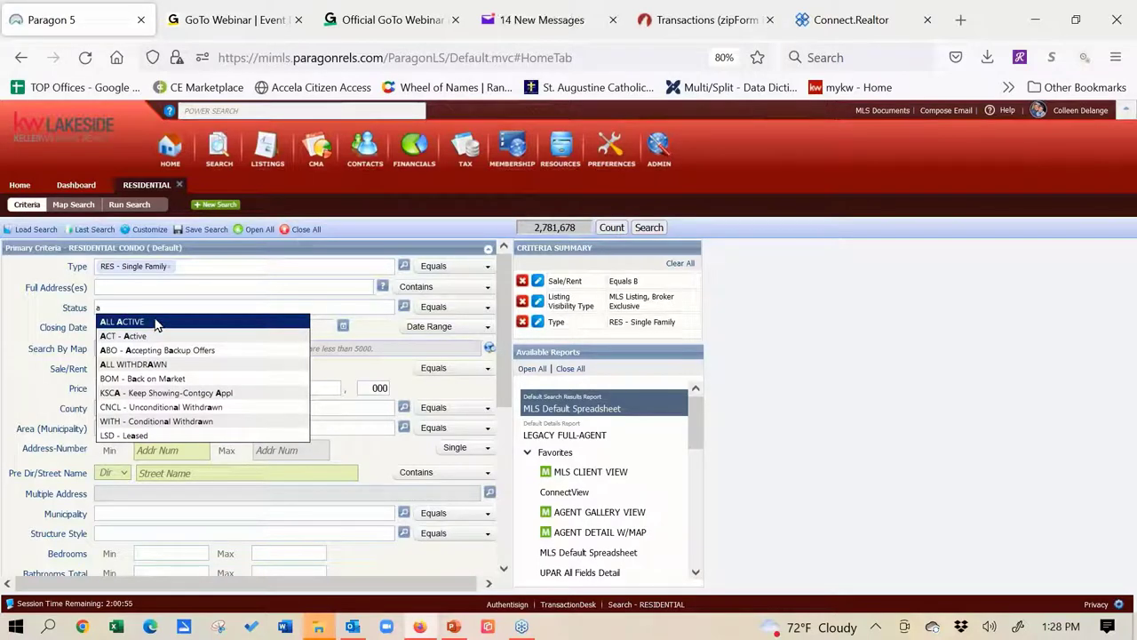
key("BackSpace")
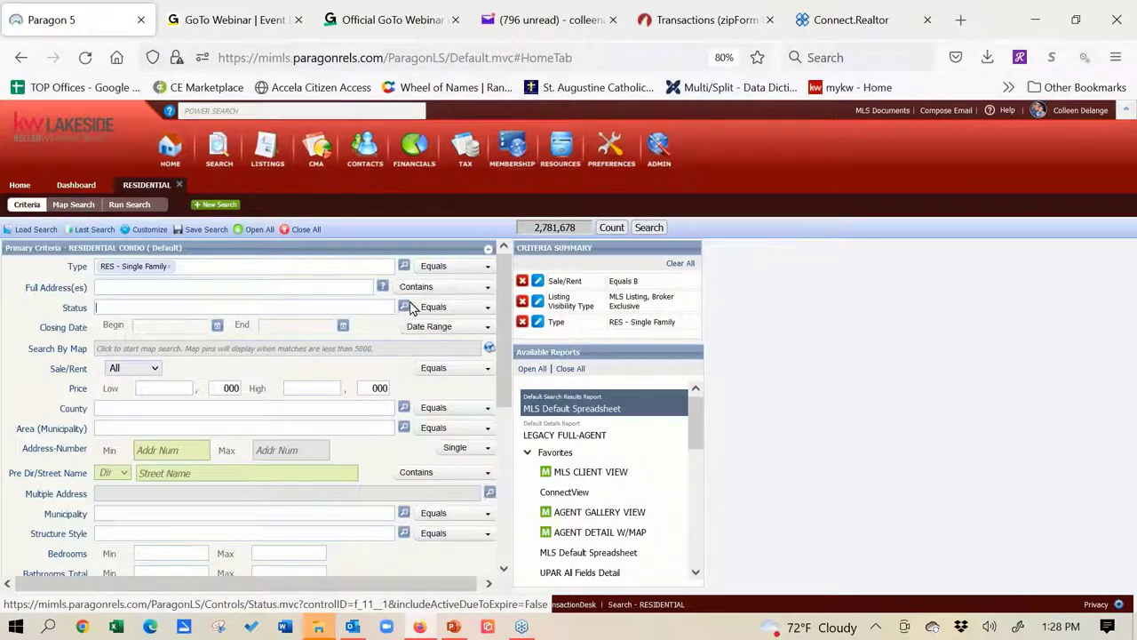
Set Status to the Active categories plus Coming Soon, excluding Accepting Backup Offers
left_click(404, 308)
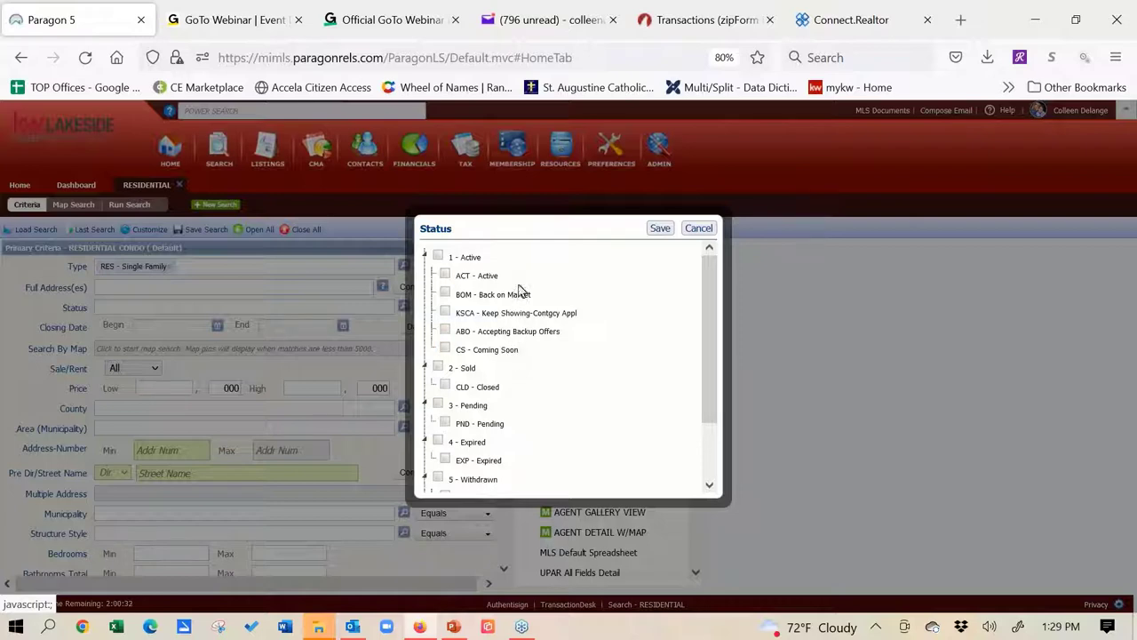
left_click(436, 259)
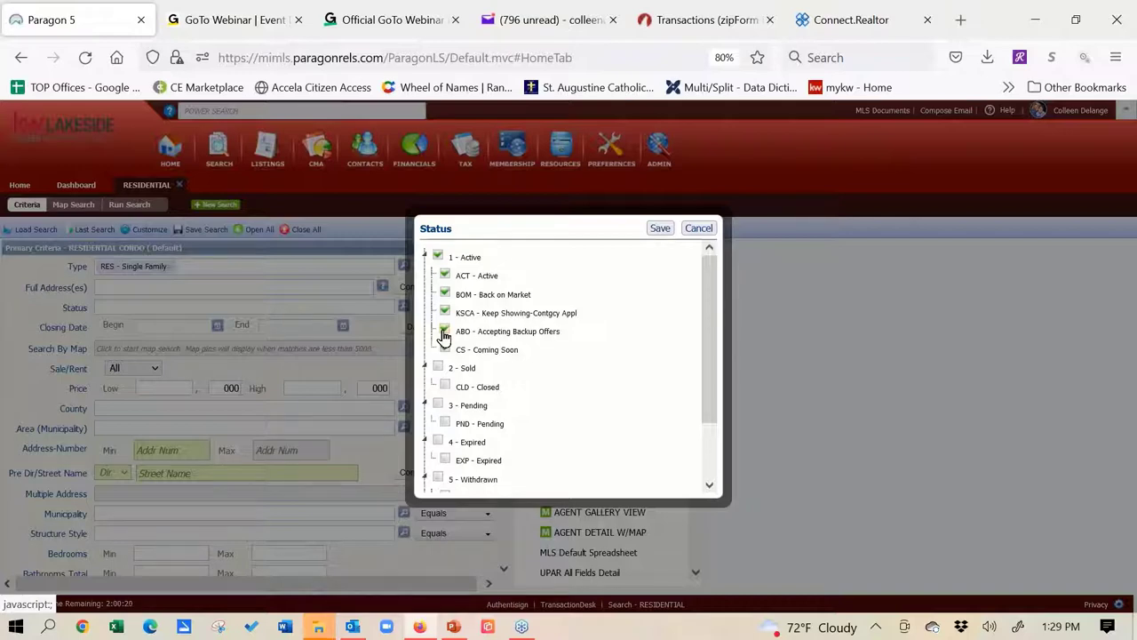
left_click(446, 346)
left_click(445, 331)
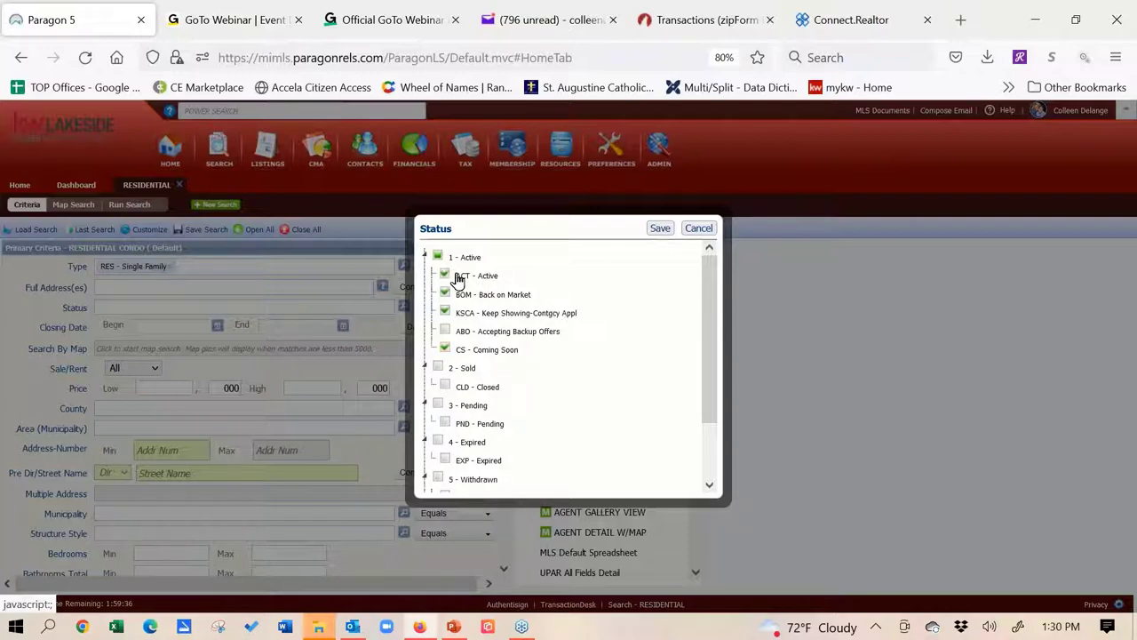
left_click(660, 229)
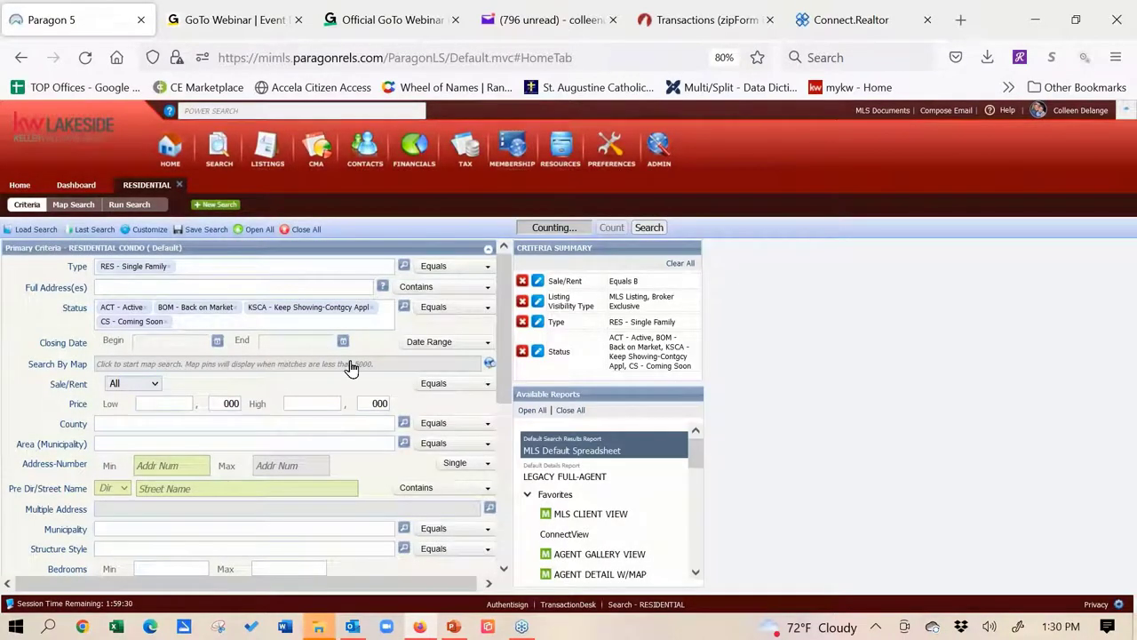
Set Sale/Rent to For Sale and add Houghton Twp as a municipality area
left_click(153, 388)
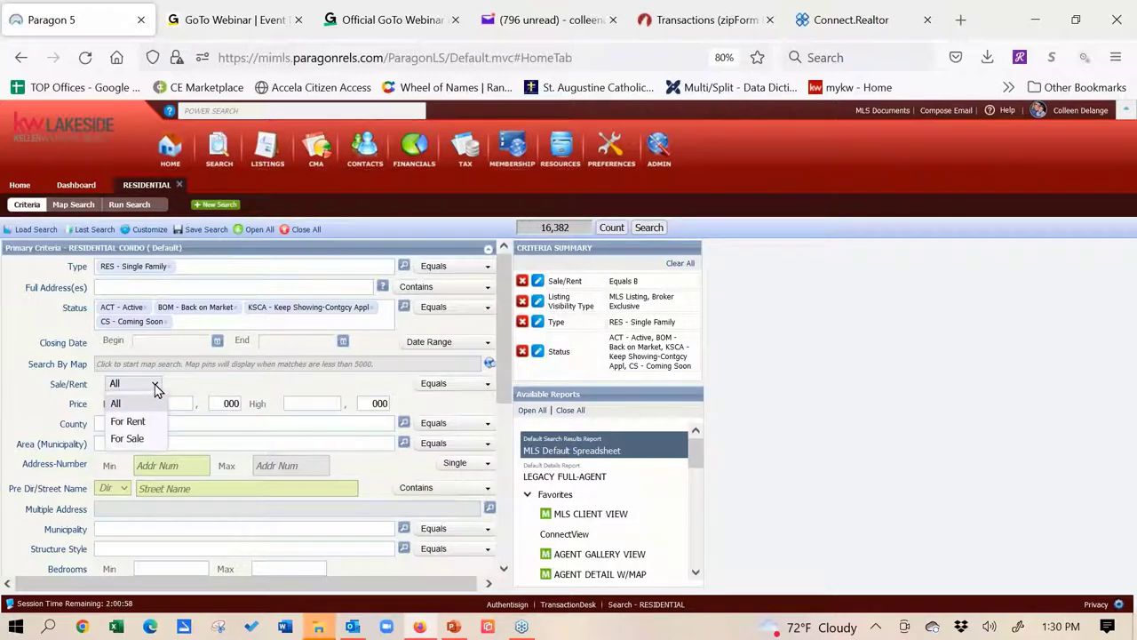
left_click(152, 445)
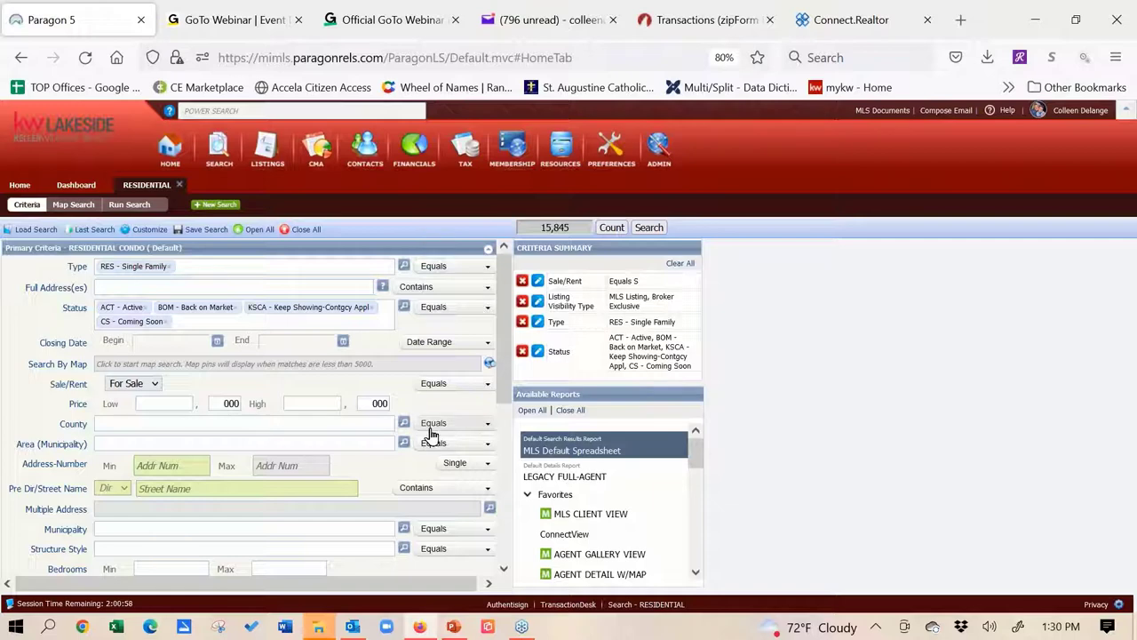
left_click(134, 437)
left_click(102, 443)
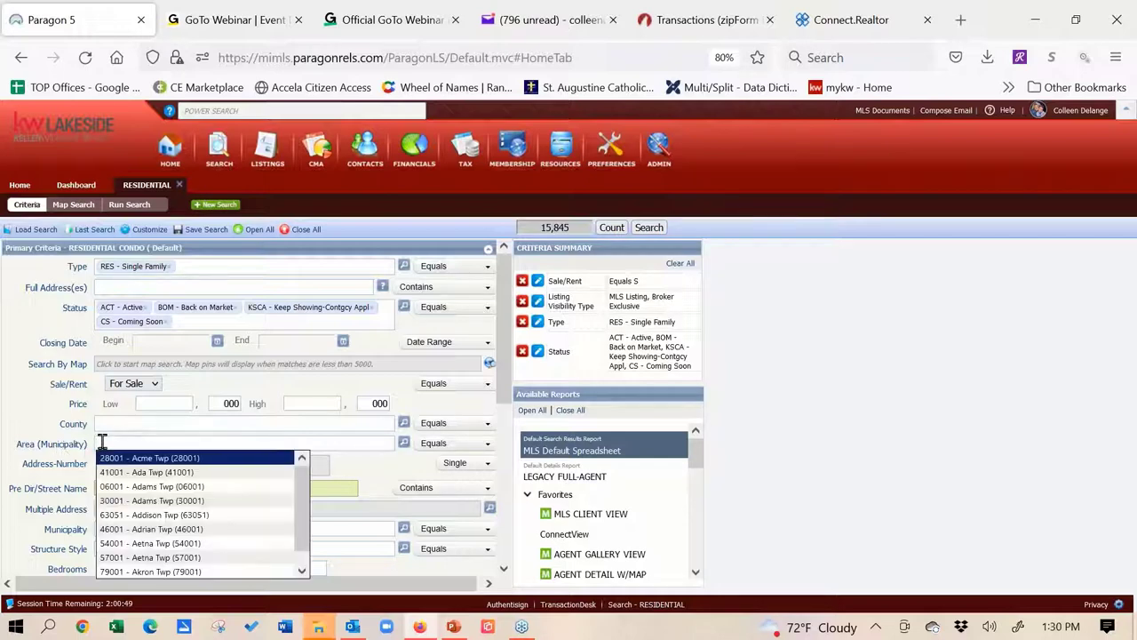
type("hough")
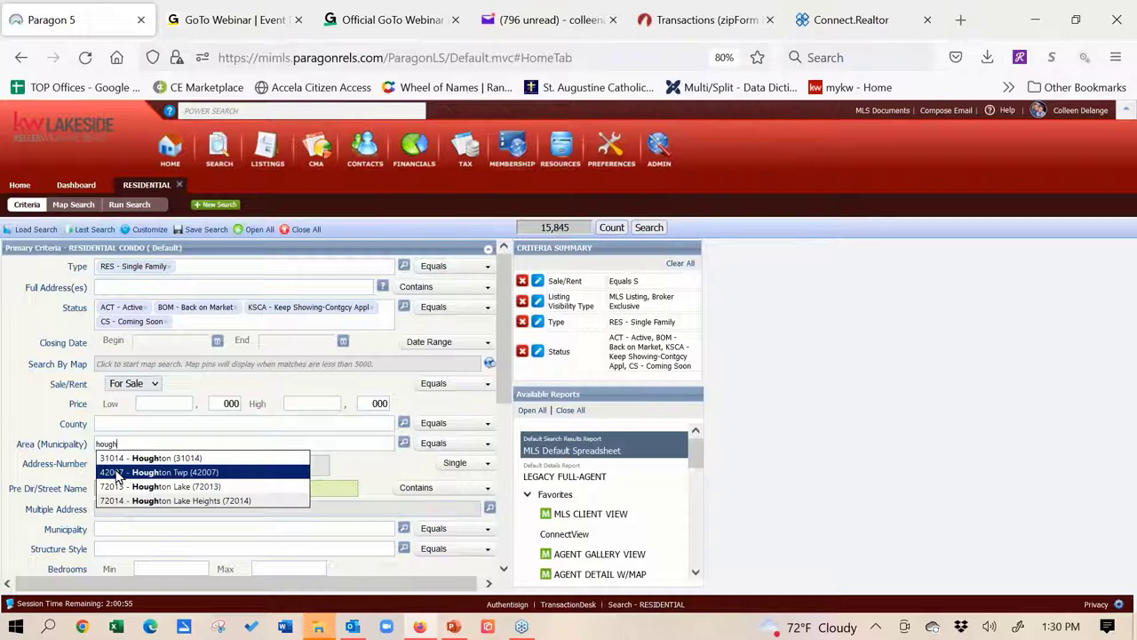
left_click(116, 473)
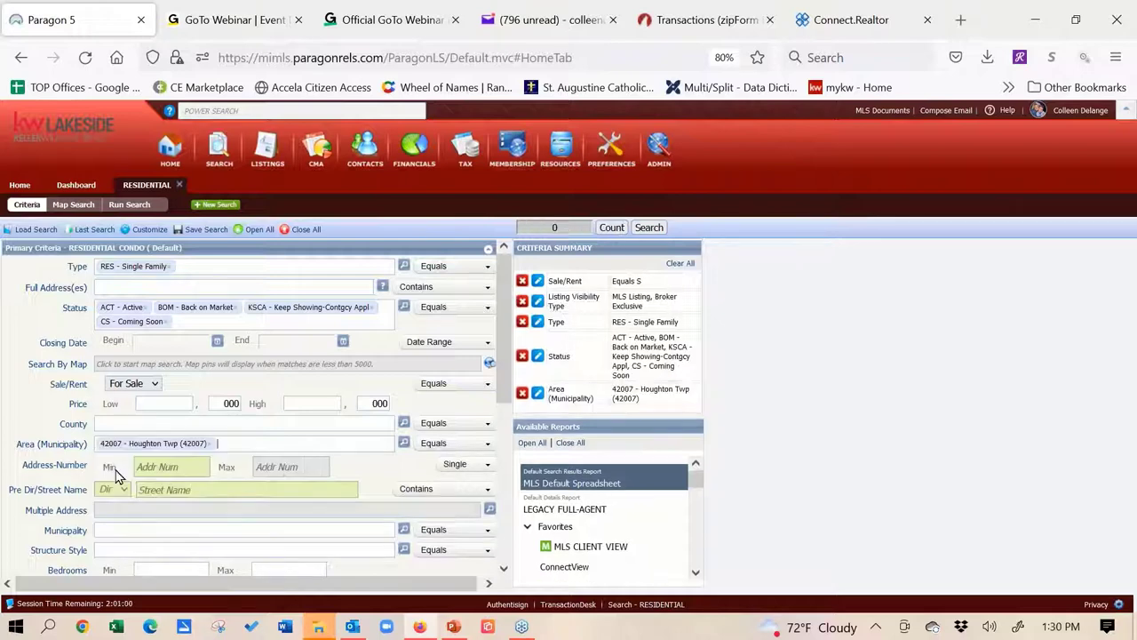
Add Iron Mountain as an area, then remove both Iron Mountain and Houghton Twp
type("hout")
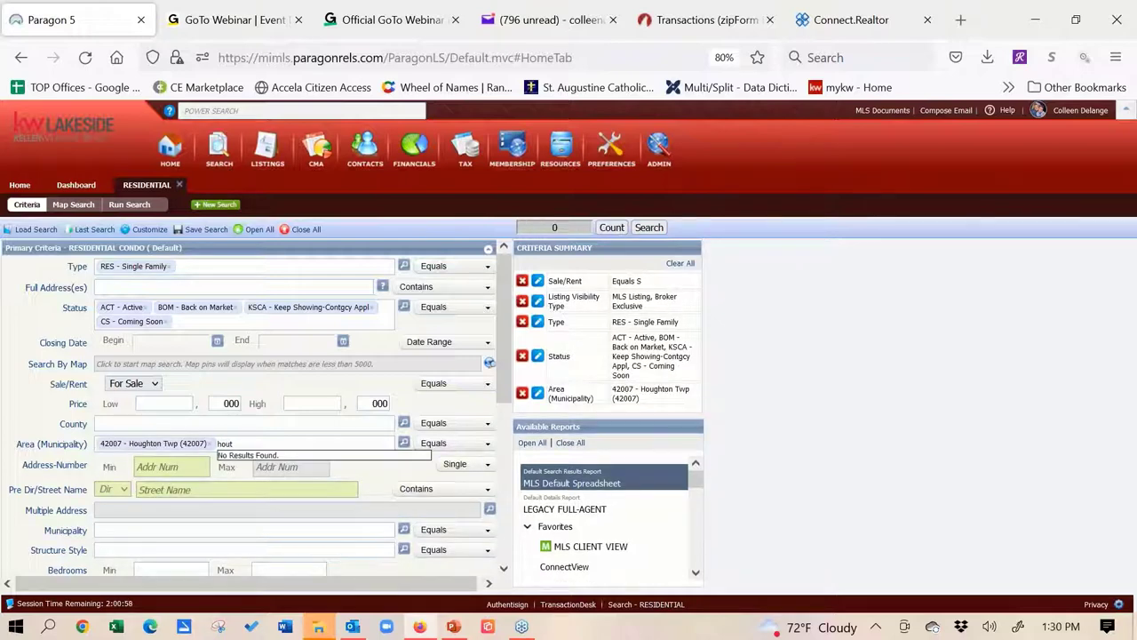
key("BackSpace")
key("BackSpace")
key("BackSpace")
key("BackSpace")
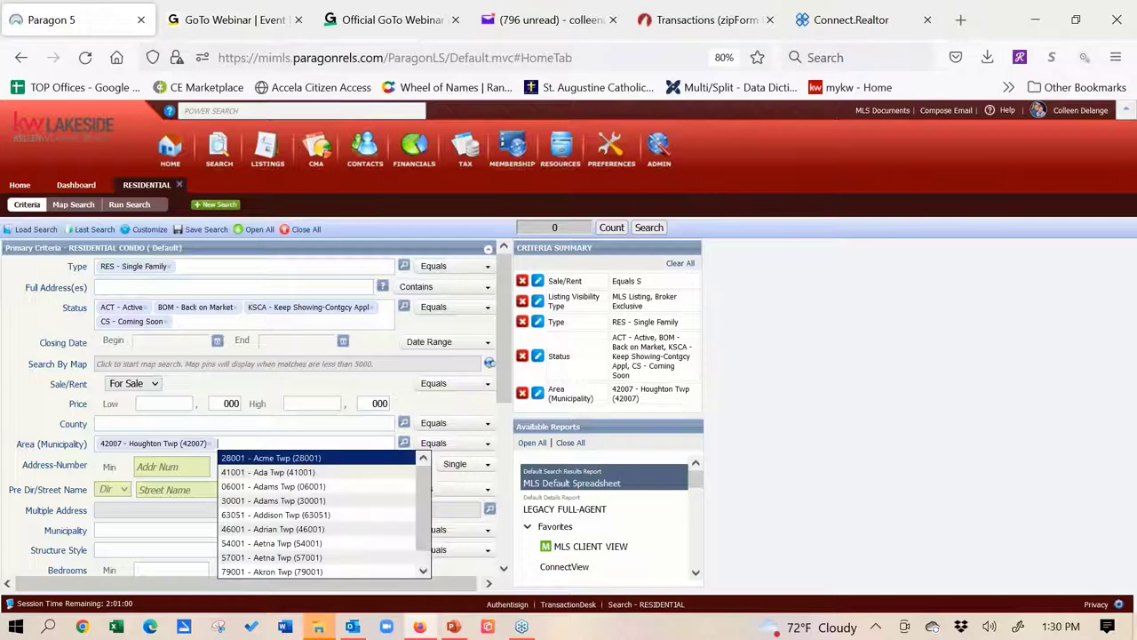
type("ir")
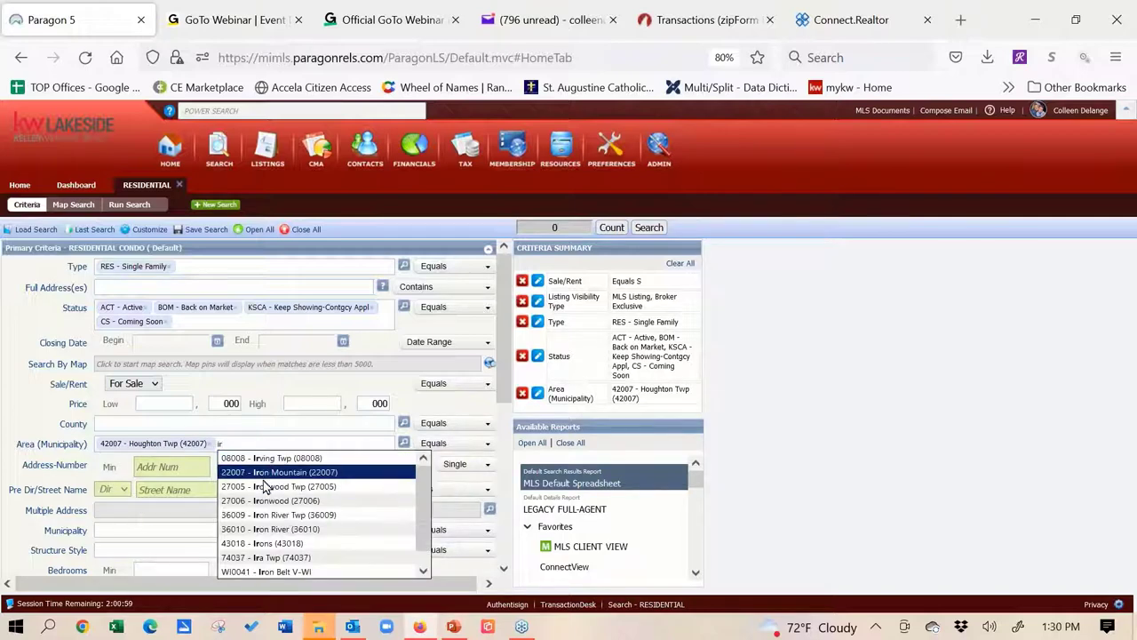
left_click(274, 478)
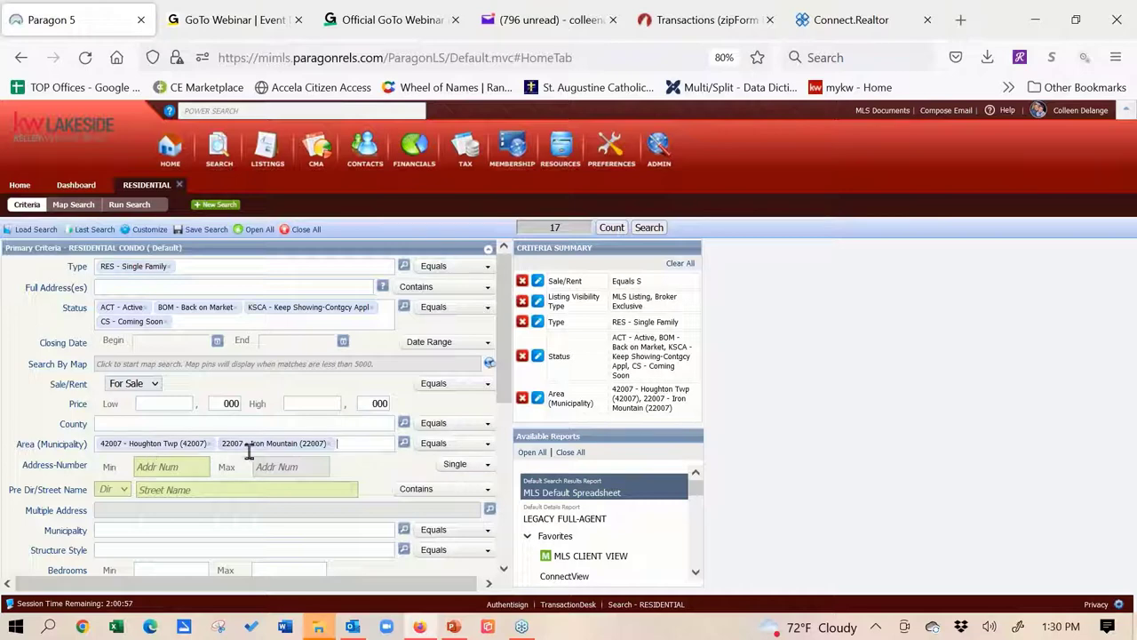
left_click(327, 444)
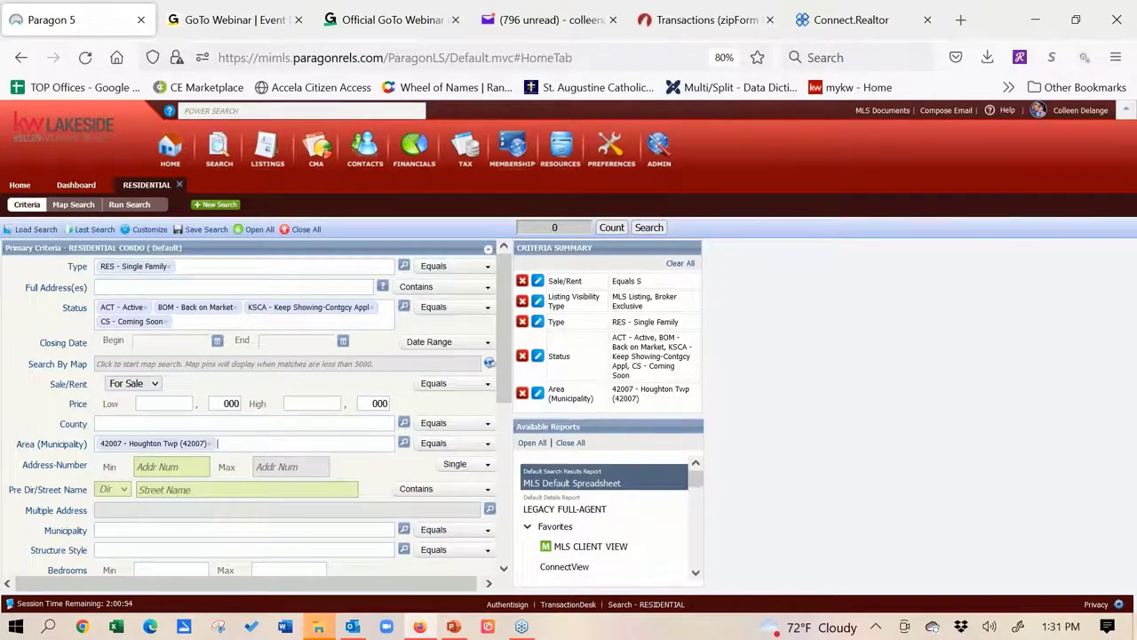
left_click(210, 445)
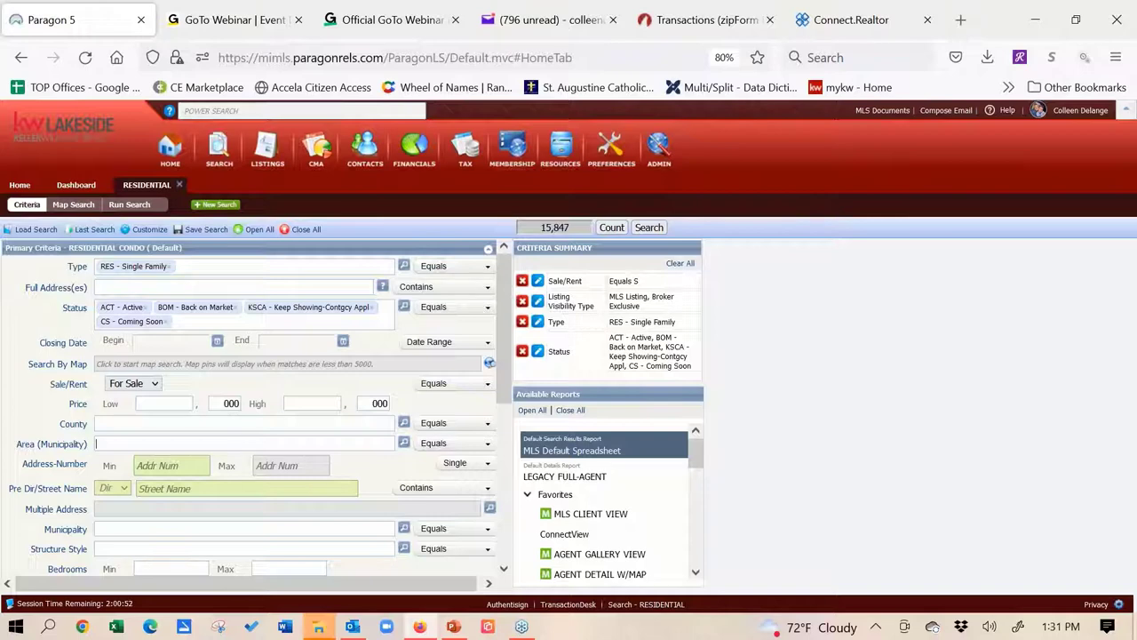
scroll(102, 331, "down", 4)
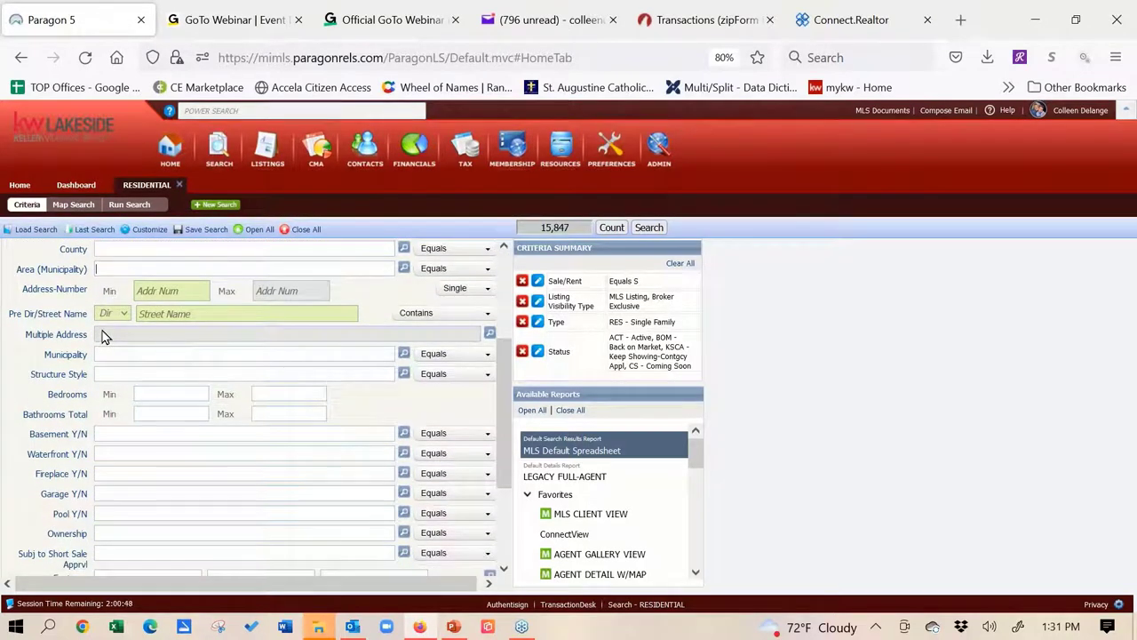
scroll(102, 334, "up", 1)
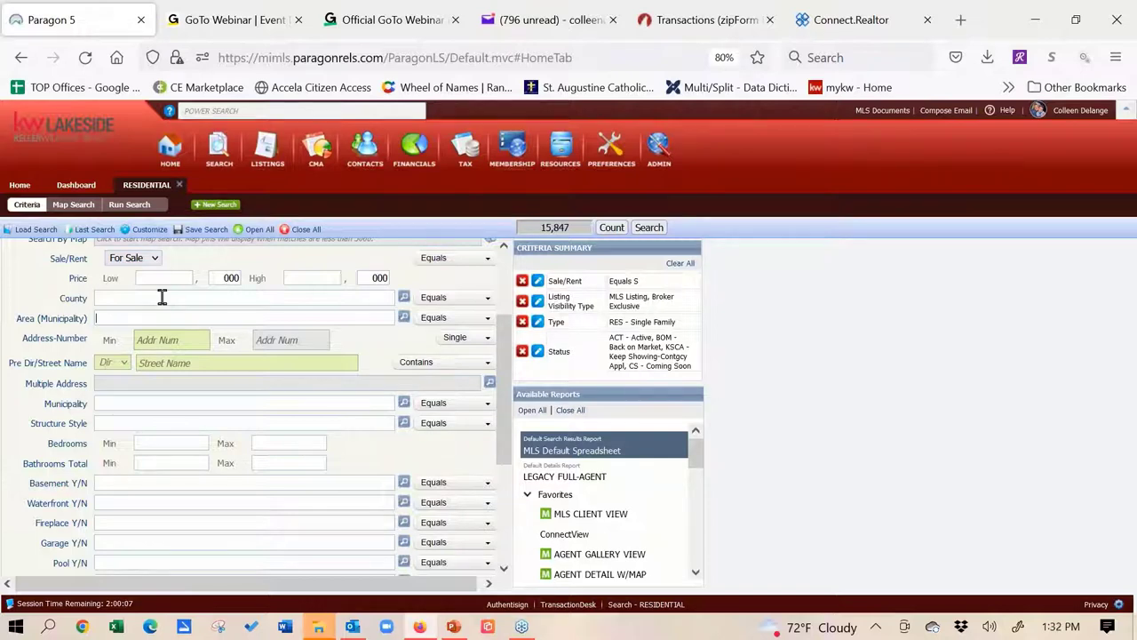
type("clint")
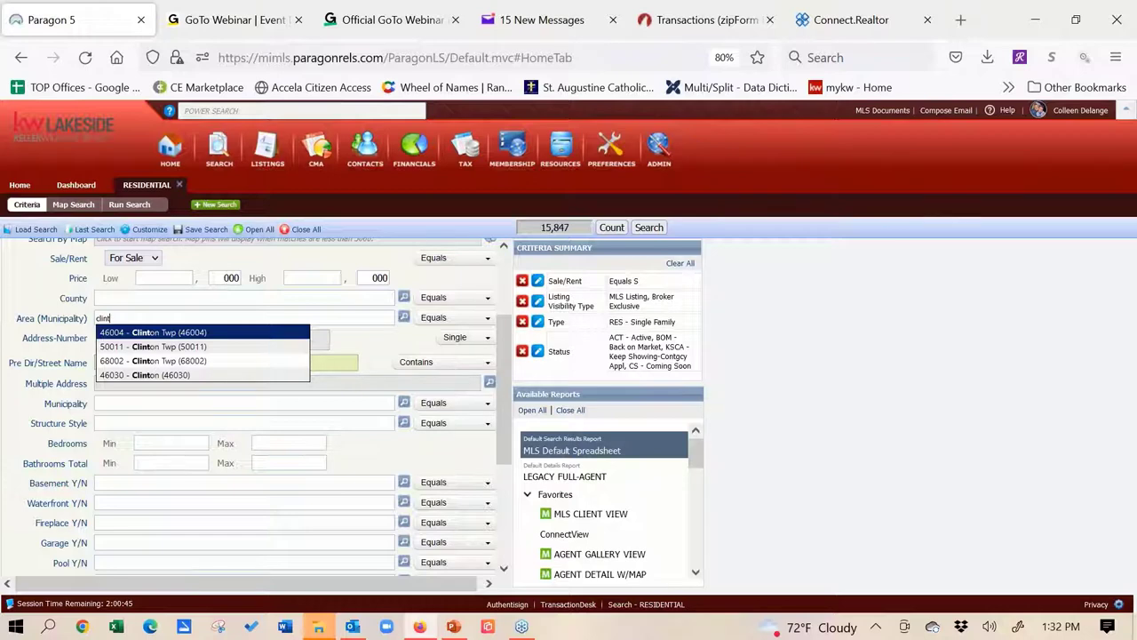
key("BackSpace")
key("BackSpace")
key("BackSpace")
key("BackSpace")
key("BackSpace")
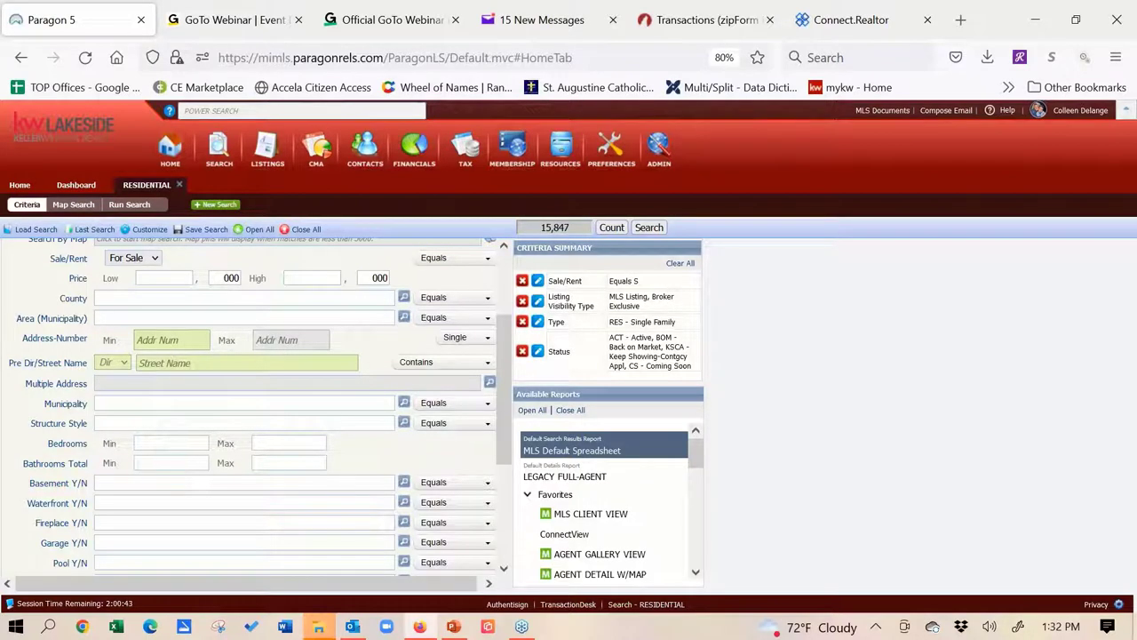
left_click(166, 295)
type("clin")
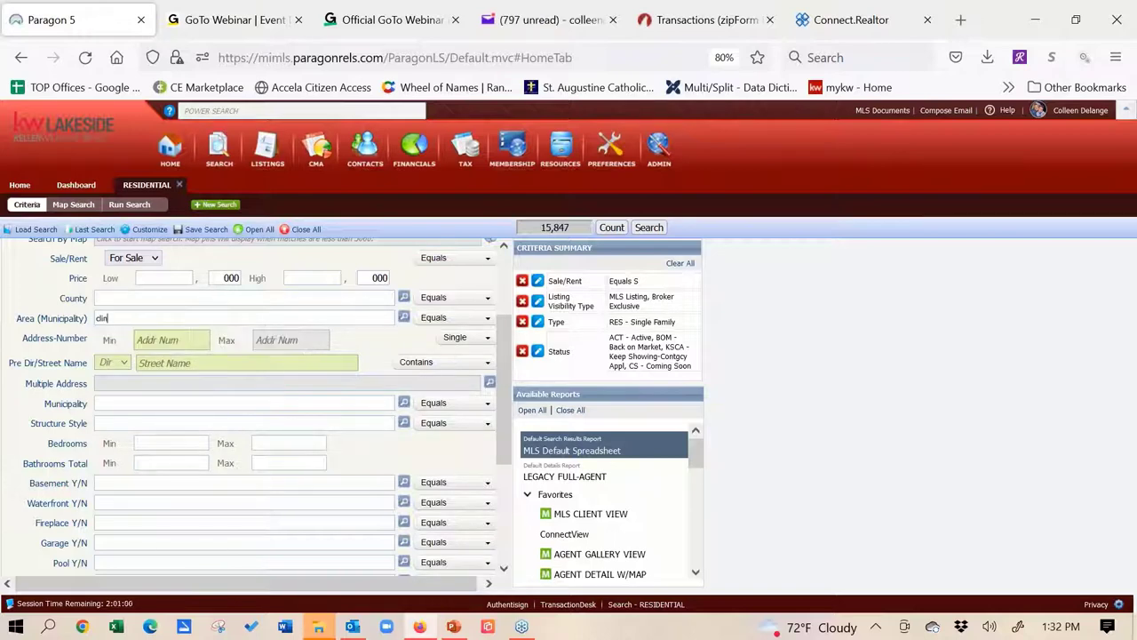
type("ton")
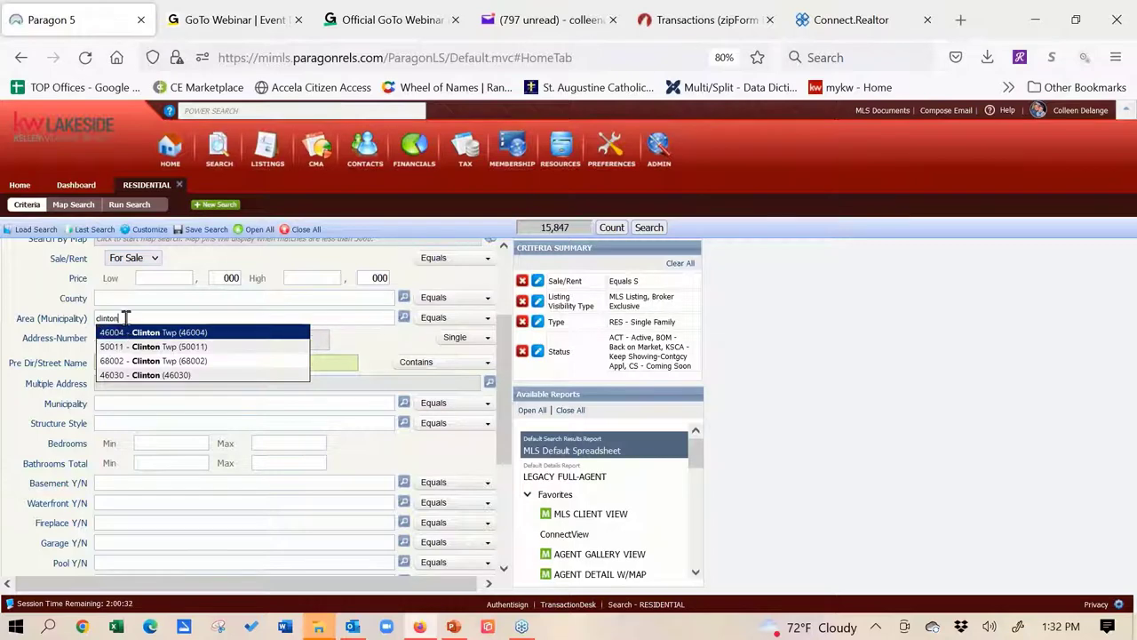
left_click_drag(125, 315, 57, 320)
key("BackSpace")
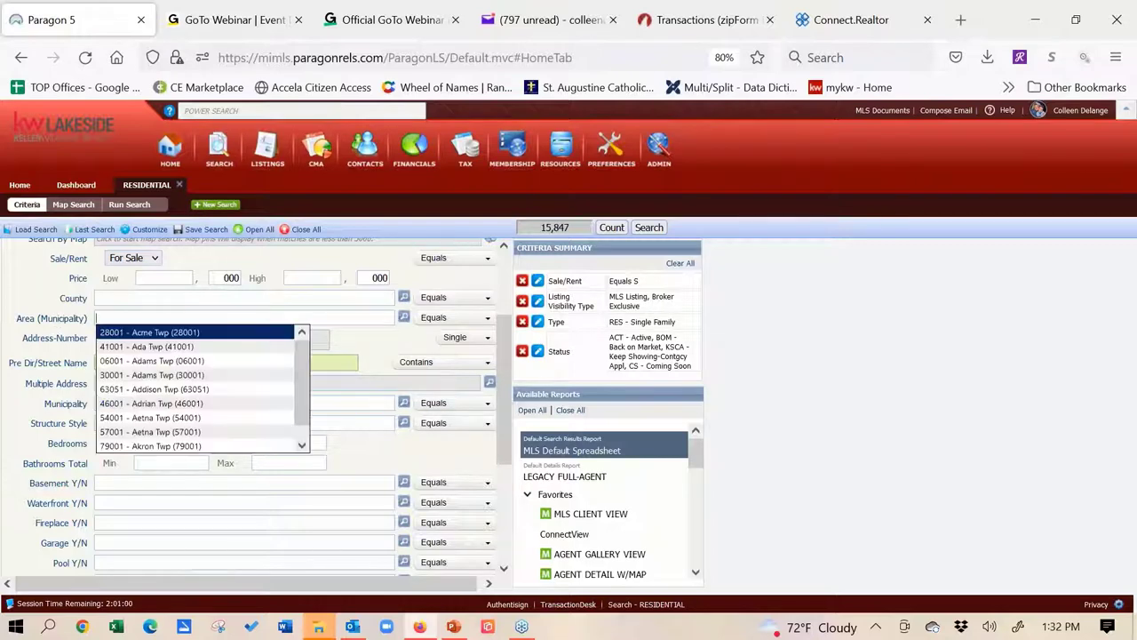
left_click(105, 297)
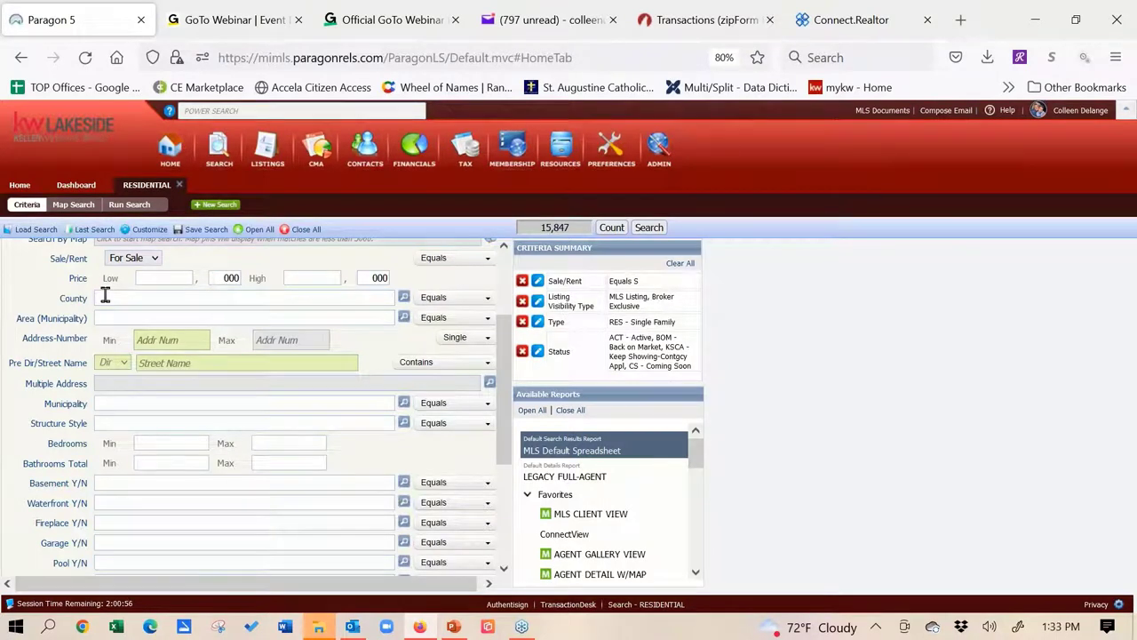
type("macomb")
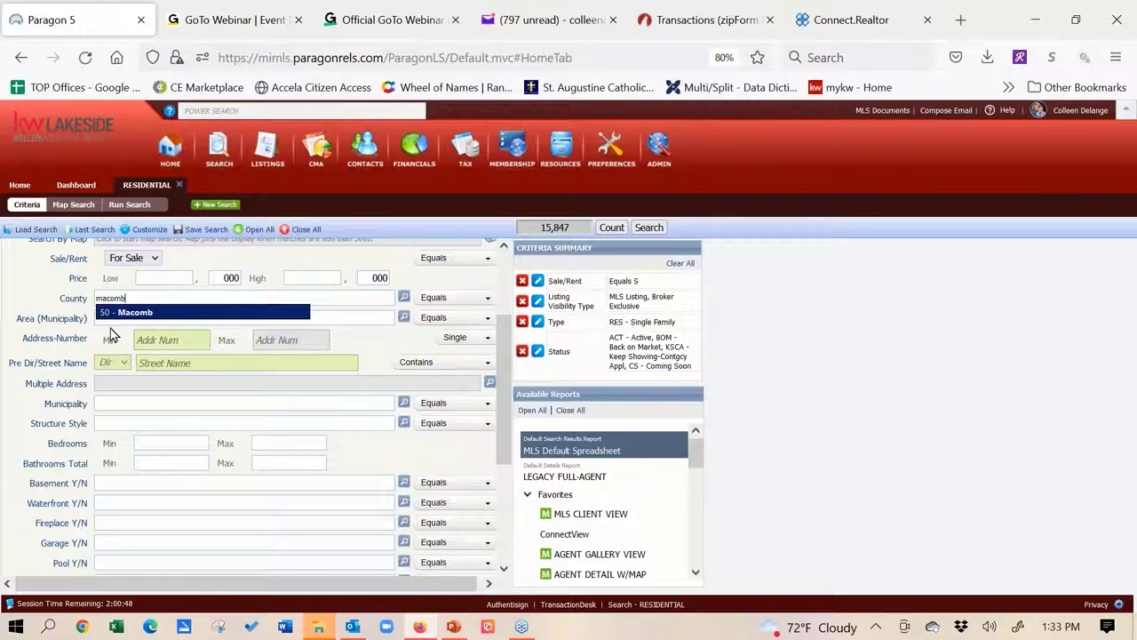
left_click(107, 325)
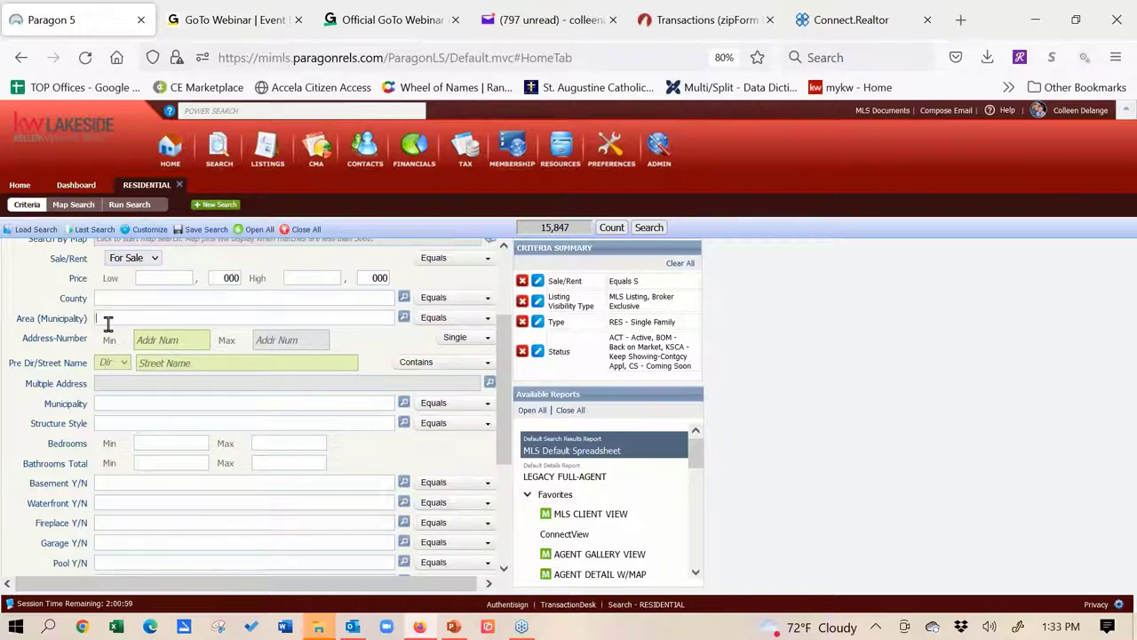
type("clinton")
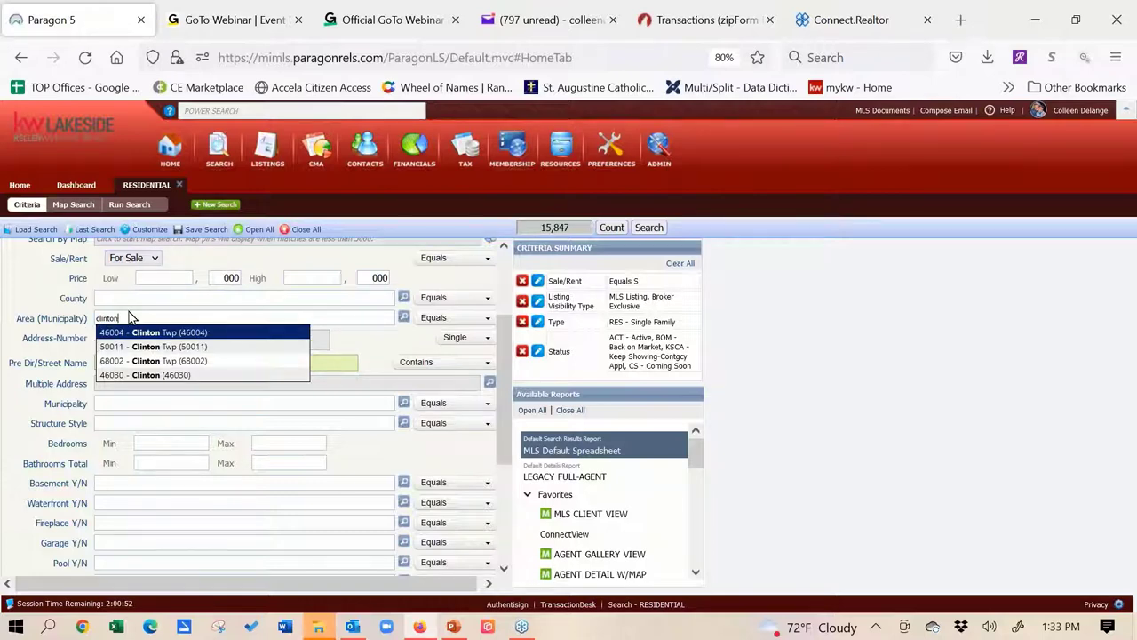
left_click_drag(133, 318, 73, 318)
key("BackSpace")
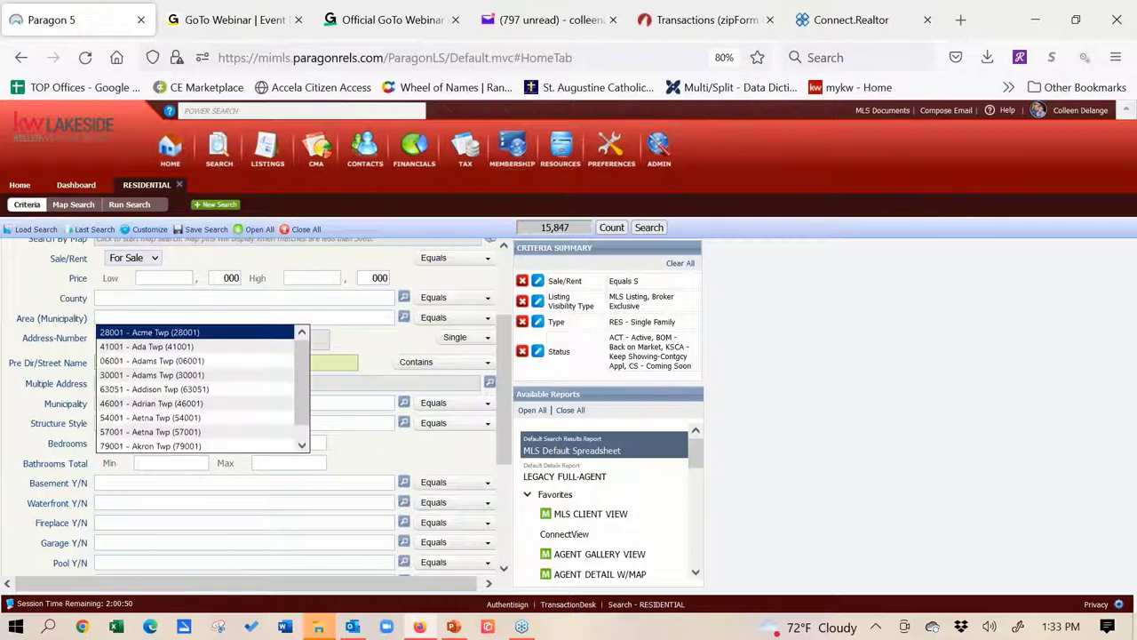
left_click(190, 298)
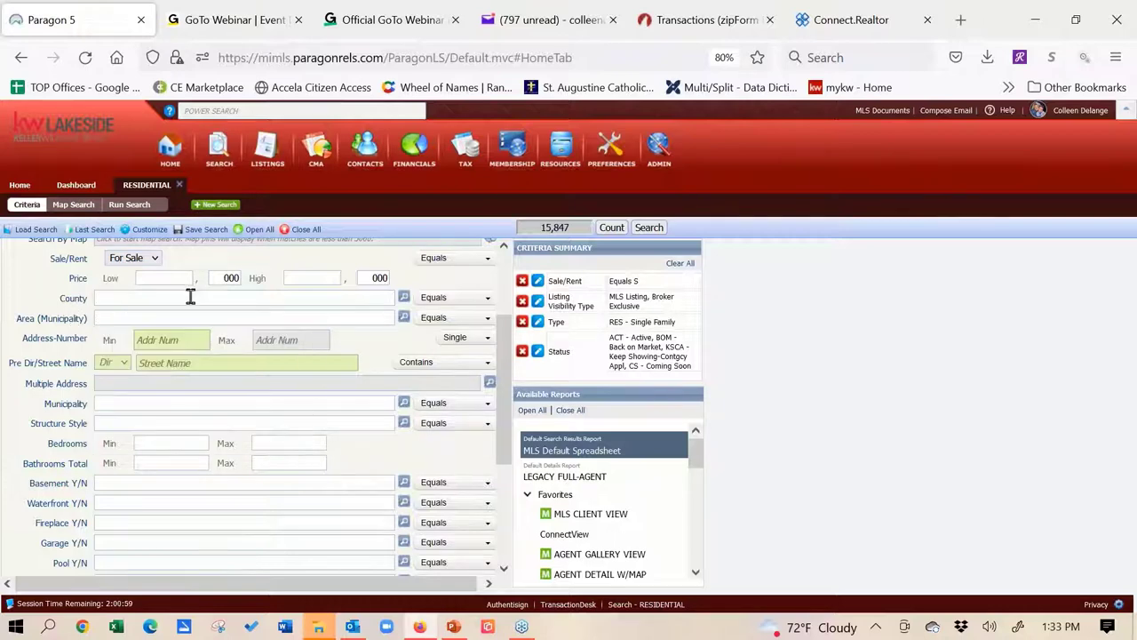
type("macomb")
key("BackSpace")
key("BackSpace")
key("BackSpace")
key("BackSpace")
key("BackSpace")
key("BackSpace")
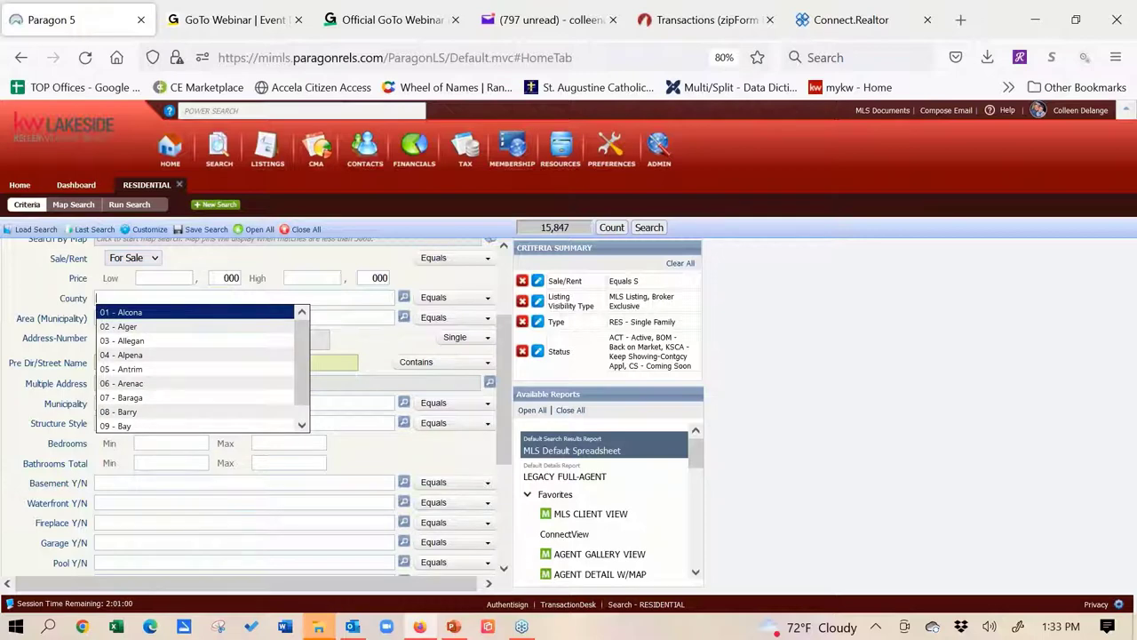
type("ma")
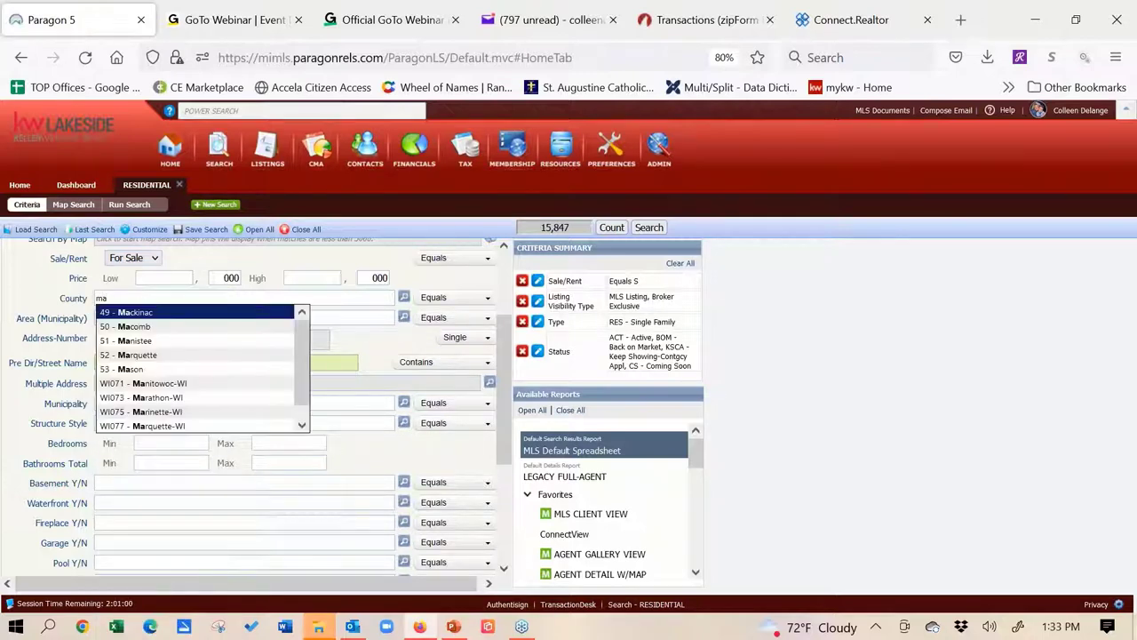
left_click(182, 328)
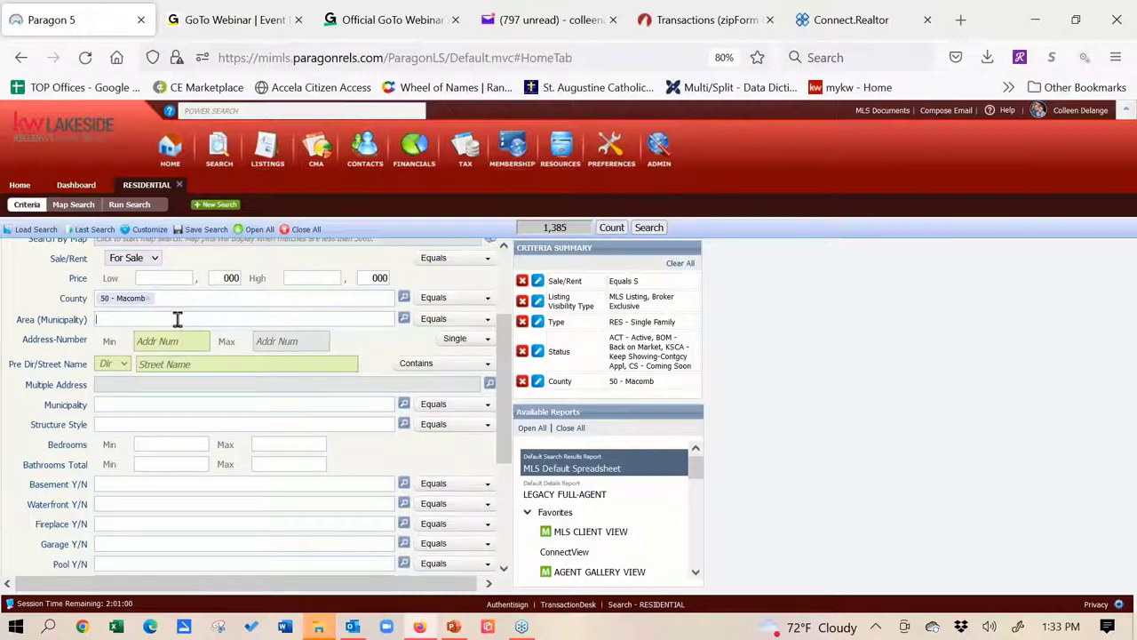
type("cli")
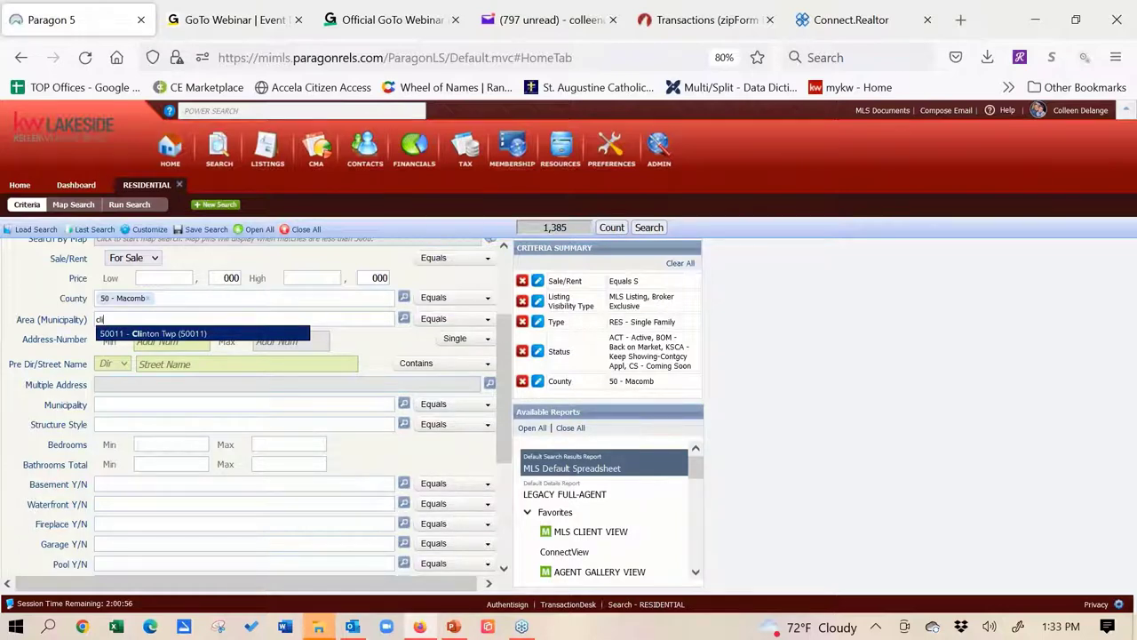
key("BackSpace")
key("BackSpace")
key("BackSpace")
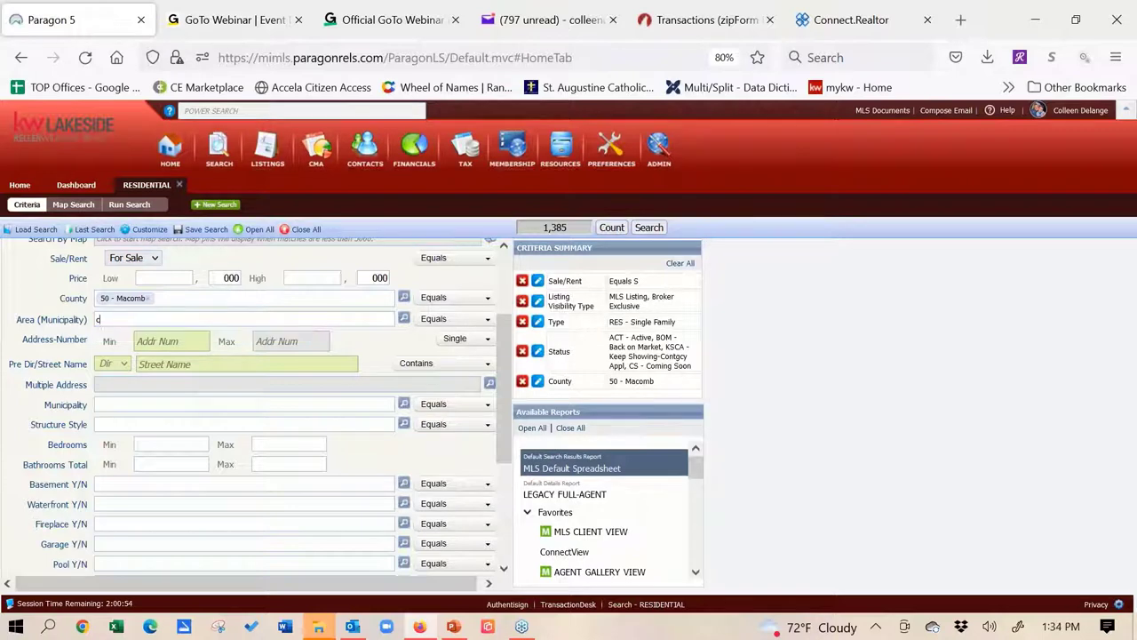
left_click(145, 302)
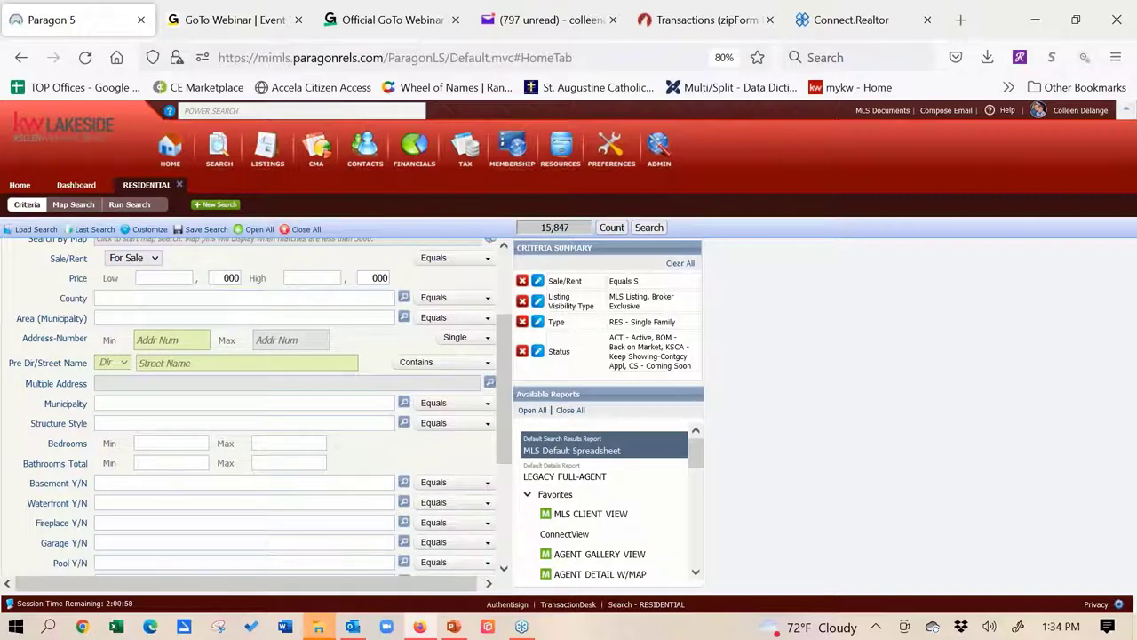
type("hought")
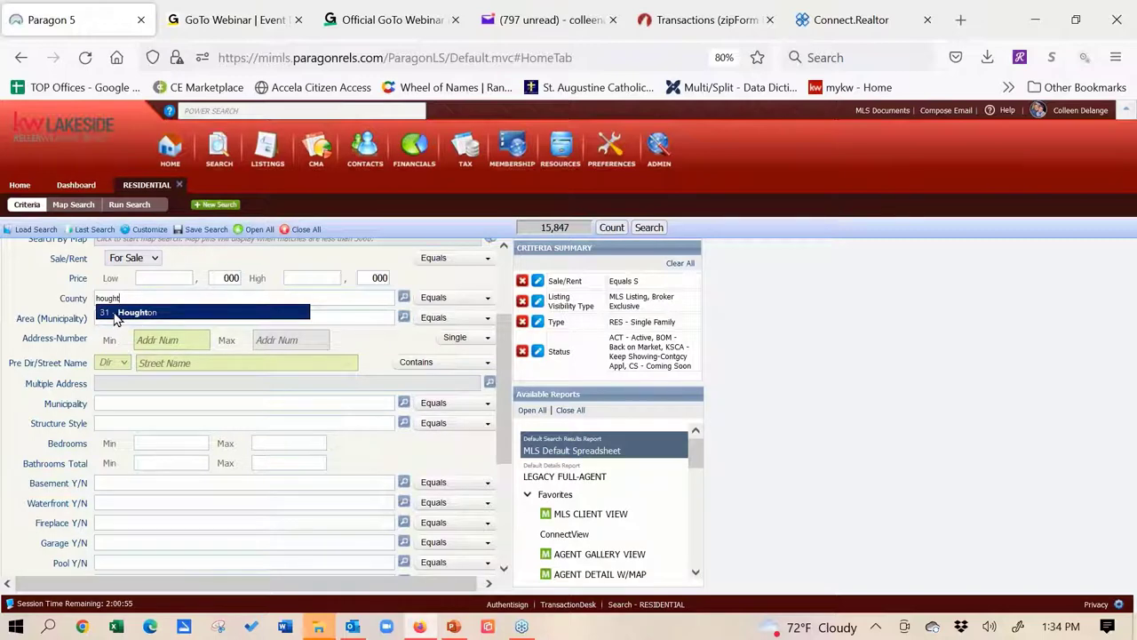
left_click(115, 314)
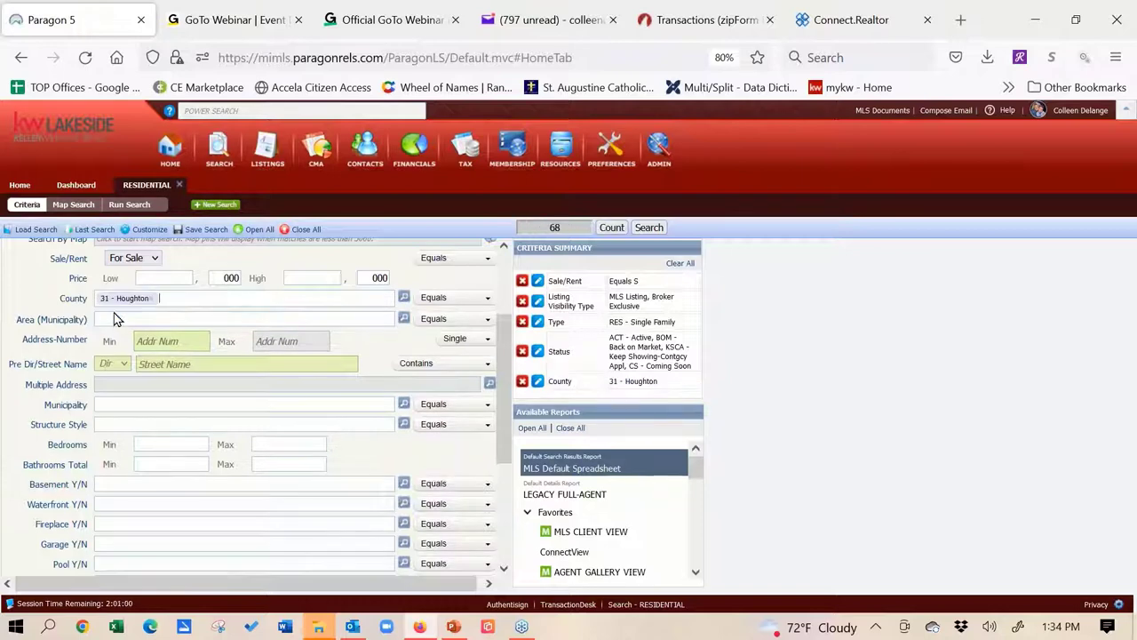
left_click(119, 319)
type("hou")
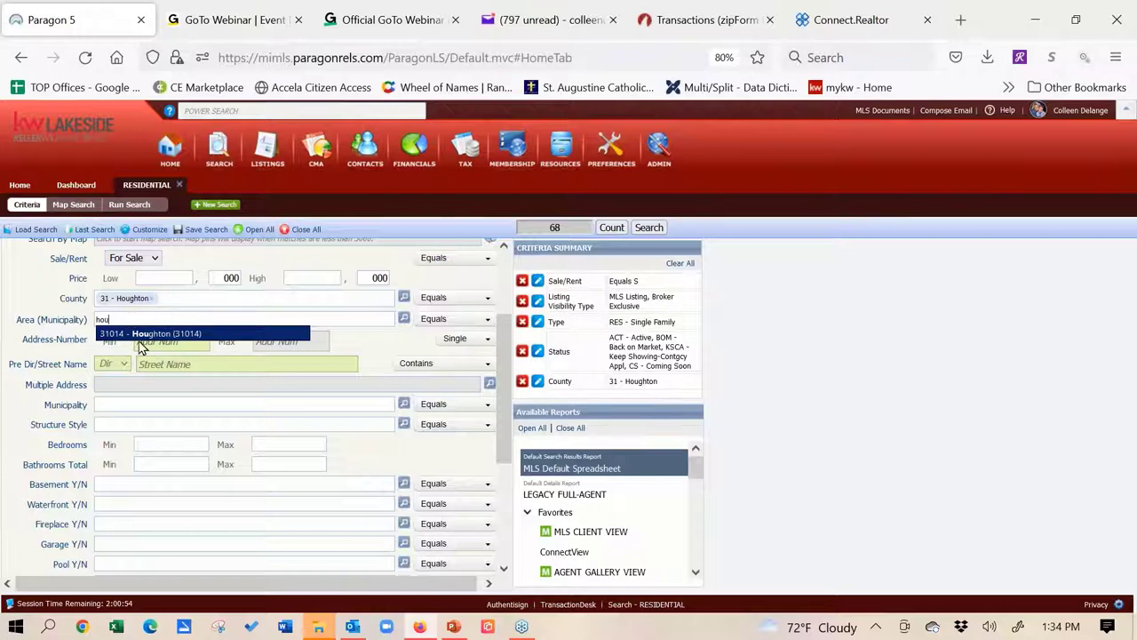
left_click(147, 334)
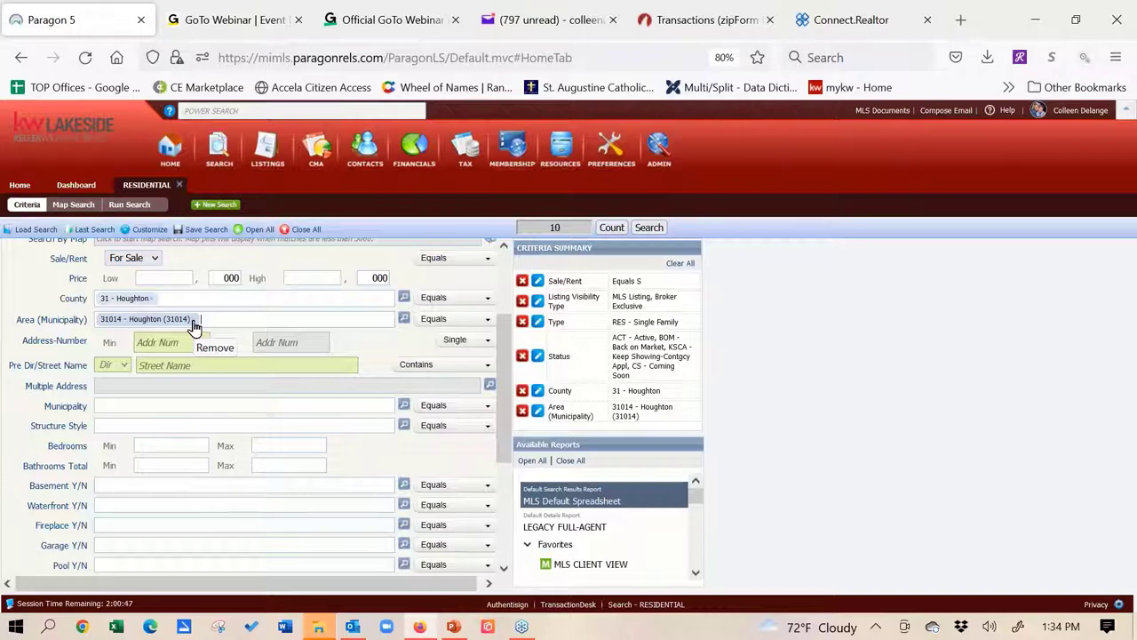
left_click(193, 321)
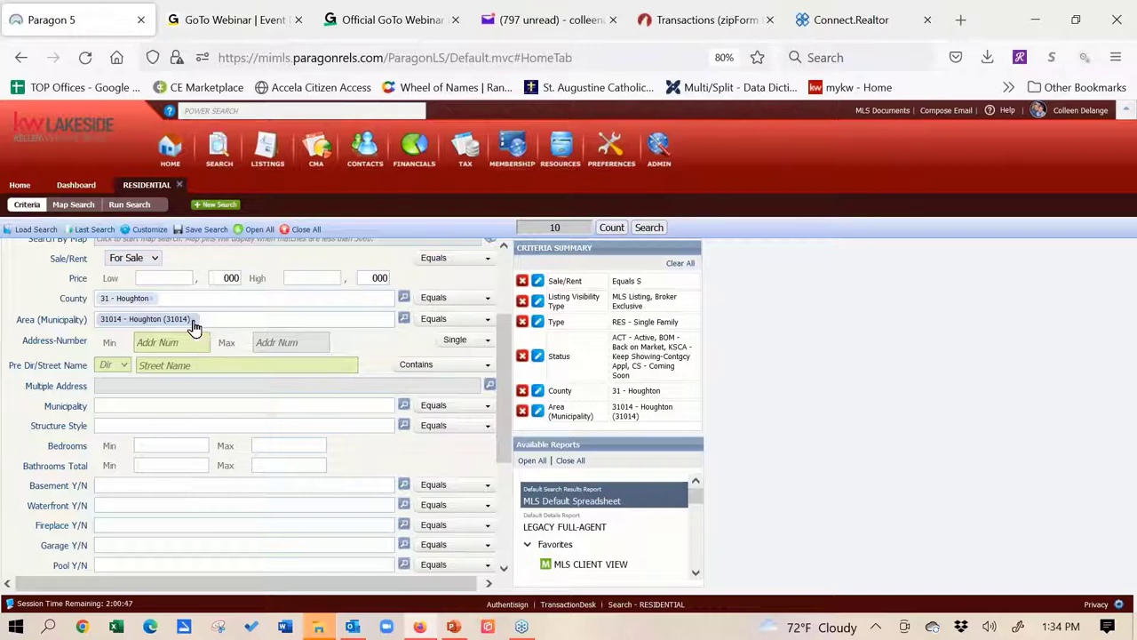
left_click(151, 302)
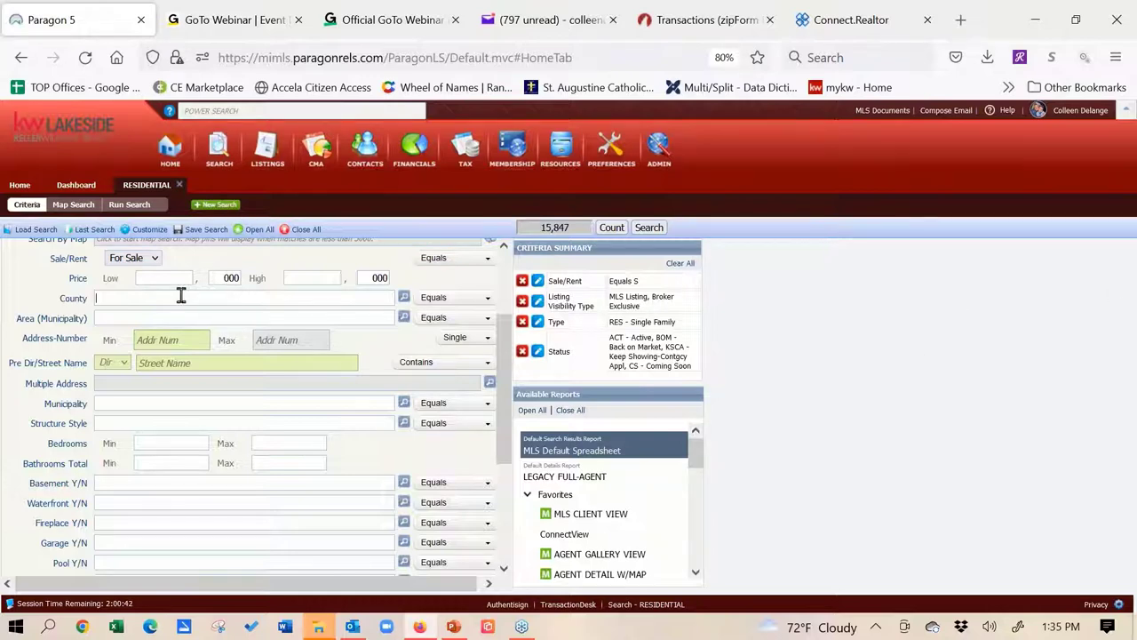
Set County to 31 - Houghton, briefly adding then removing 25 - Genesee
type("hought")
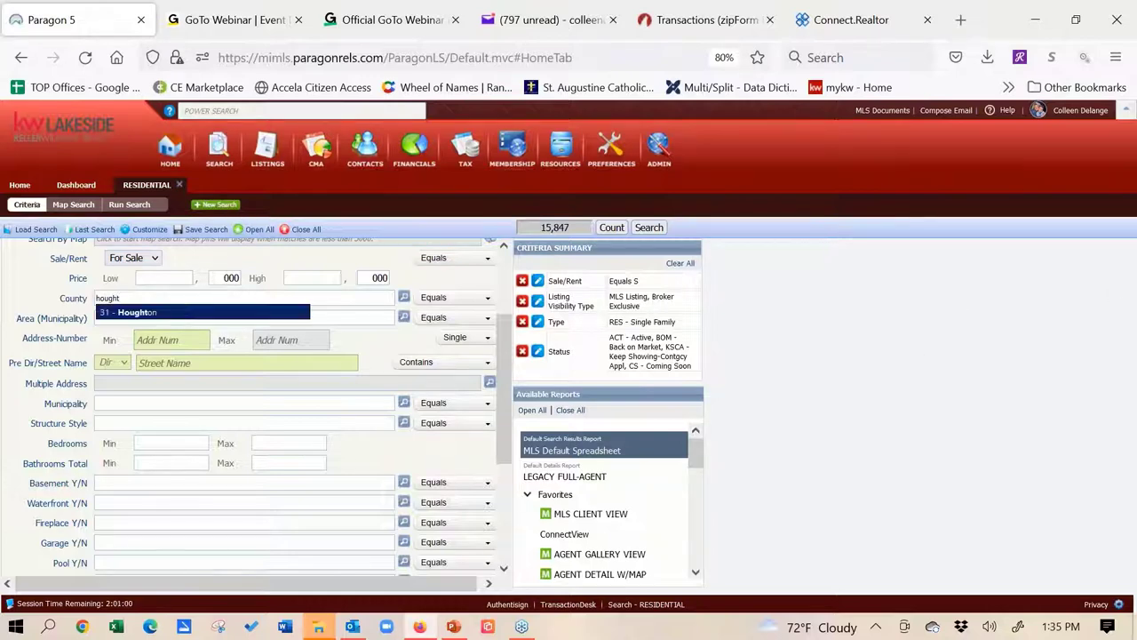
left_click(181, 314)
type("gen")
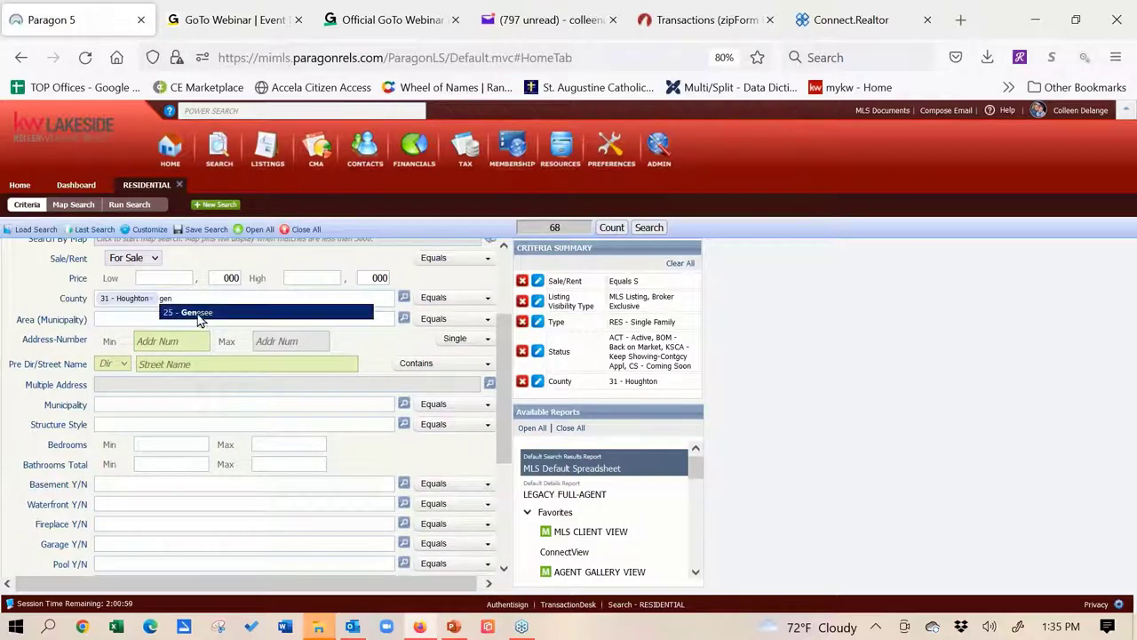
left_click(197, 313)
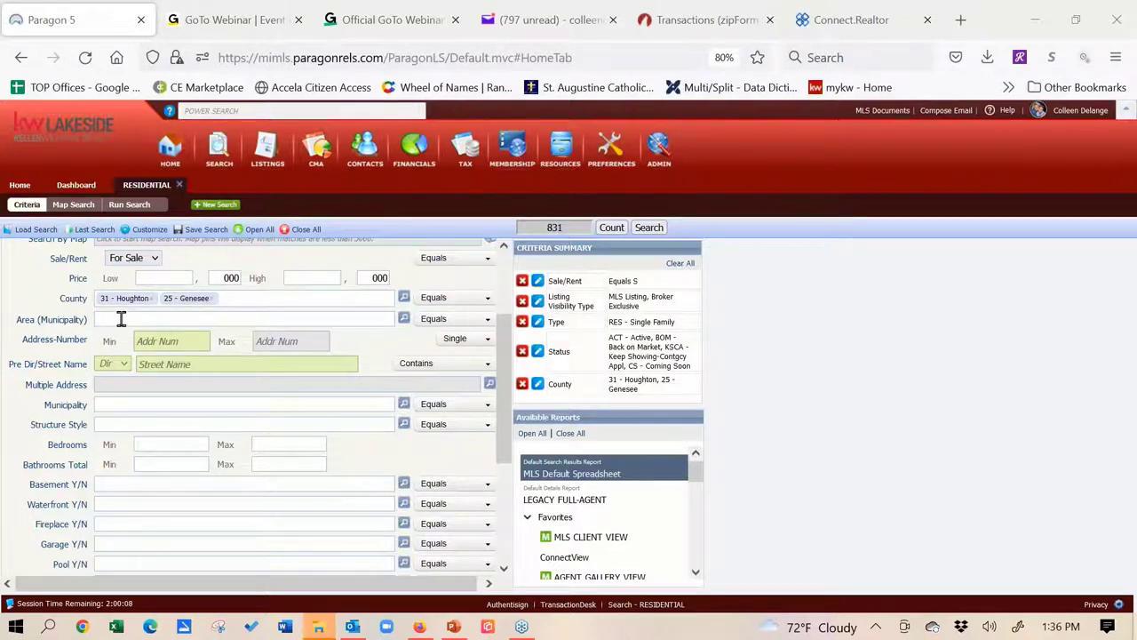
left_click(211, 302)
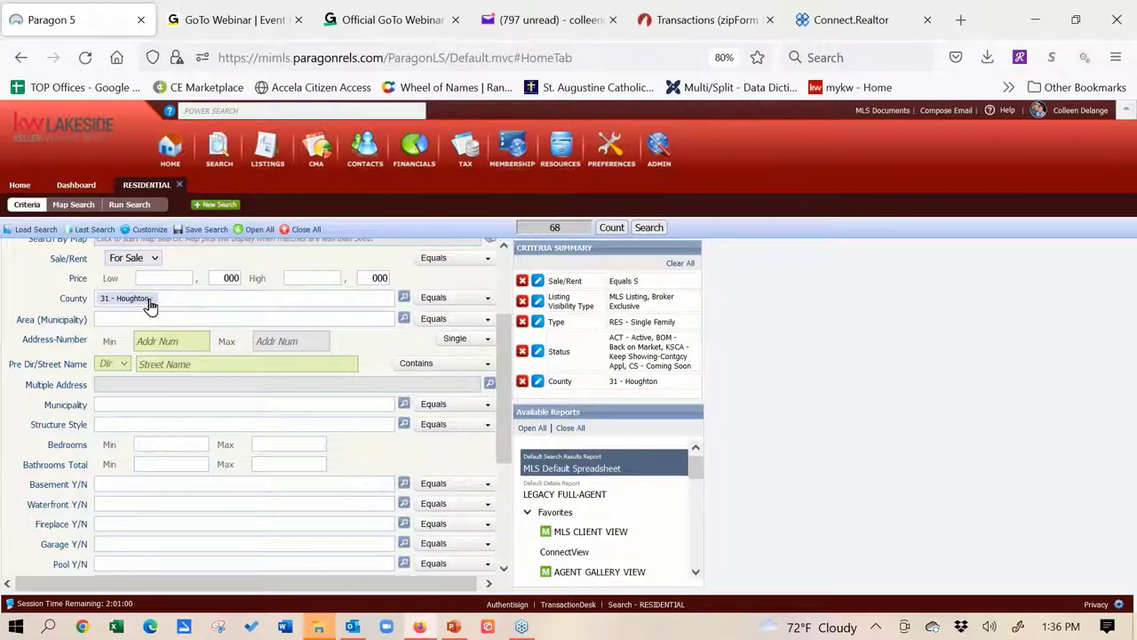
left_click(149, 305)
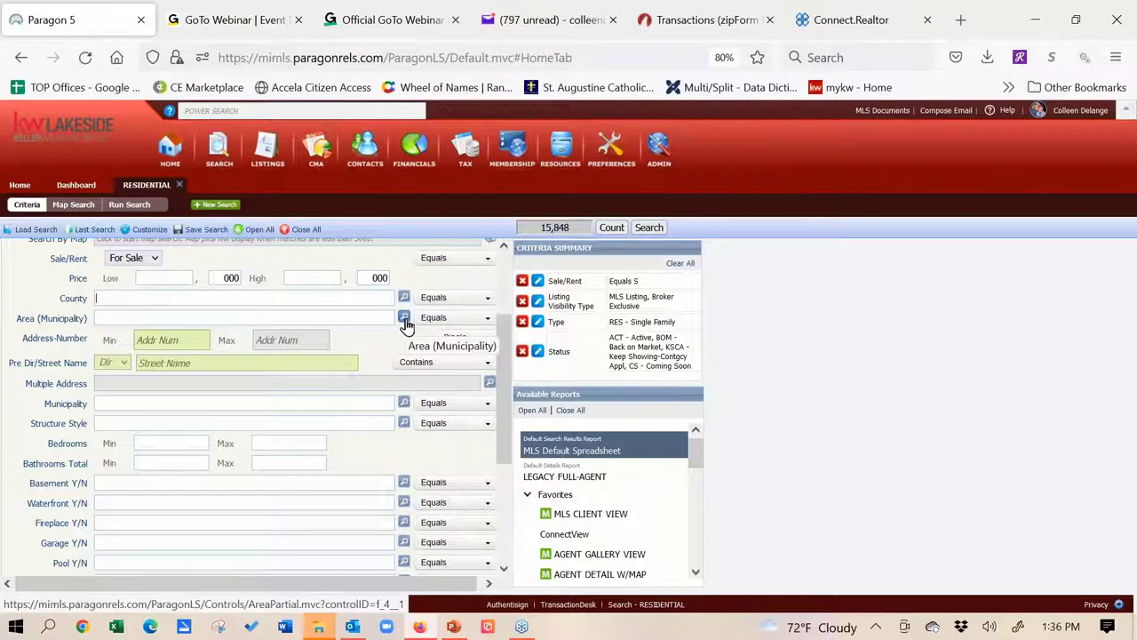
Filter the Area municipality list to codes beginning with 31
left_click(403, 320)
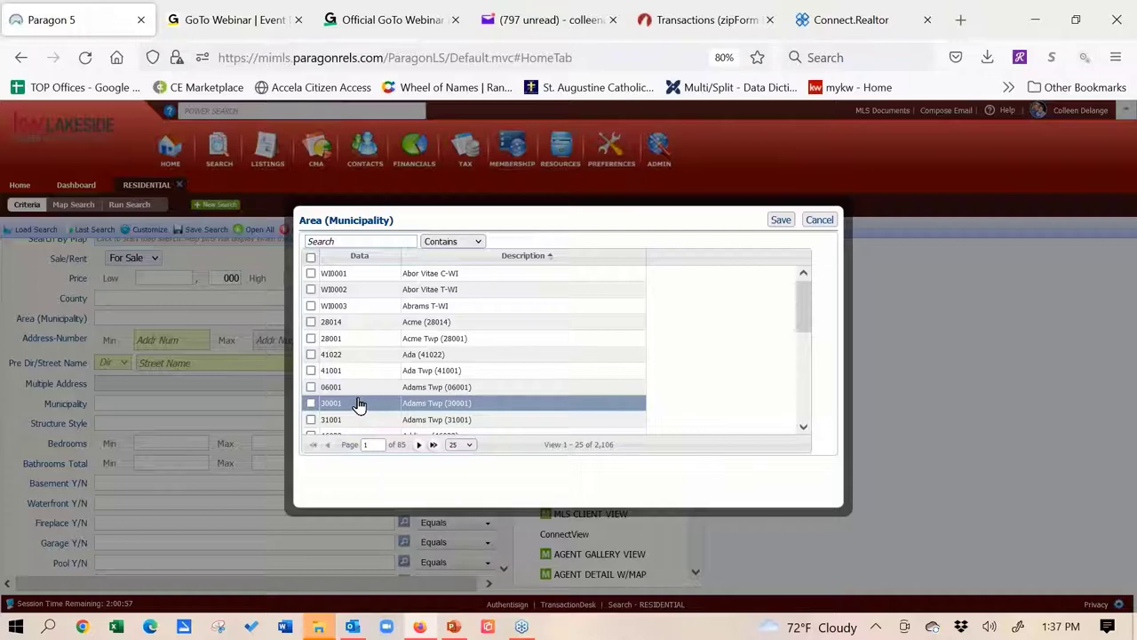
left_click(379, 241)
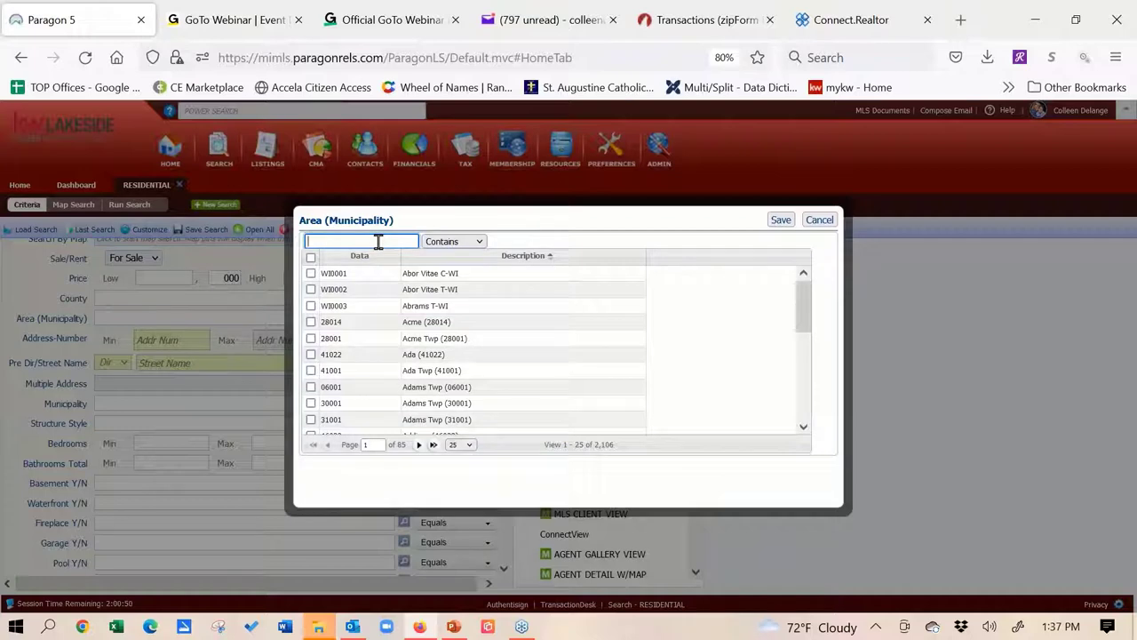
type("3")
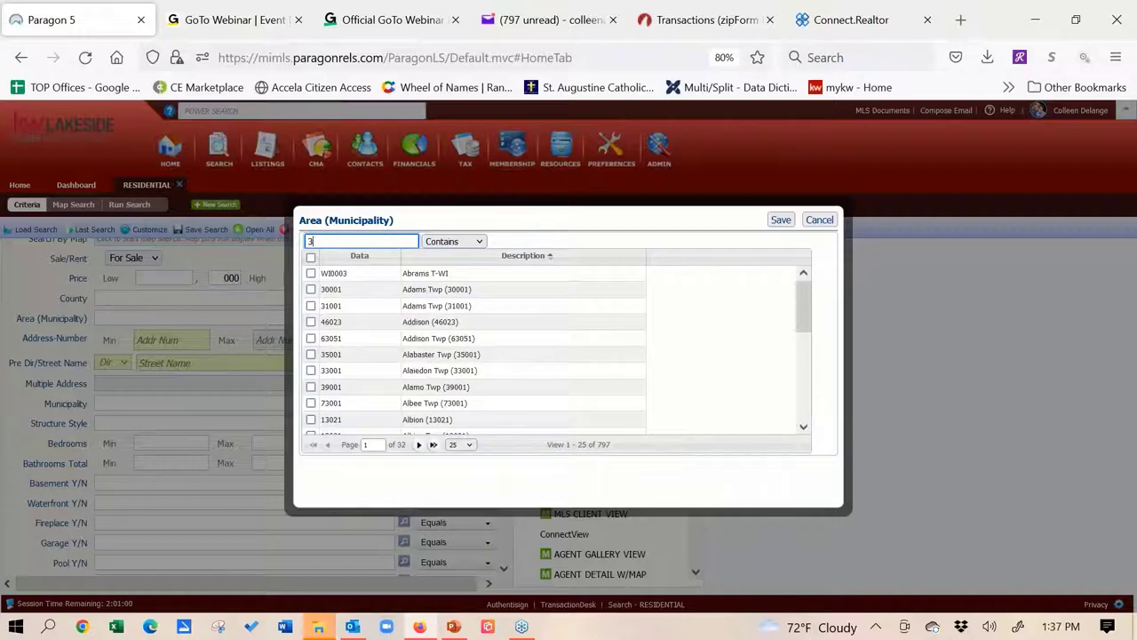
type("1")
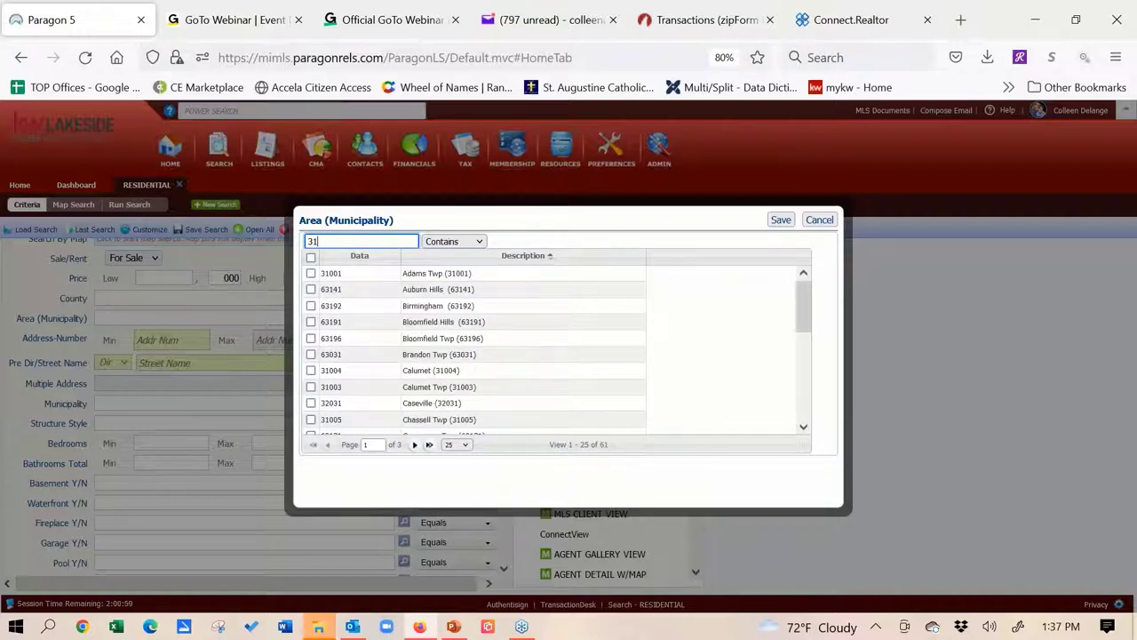
left_click(453, 241)
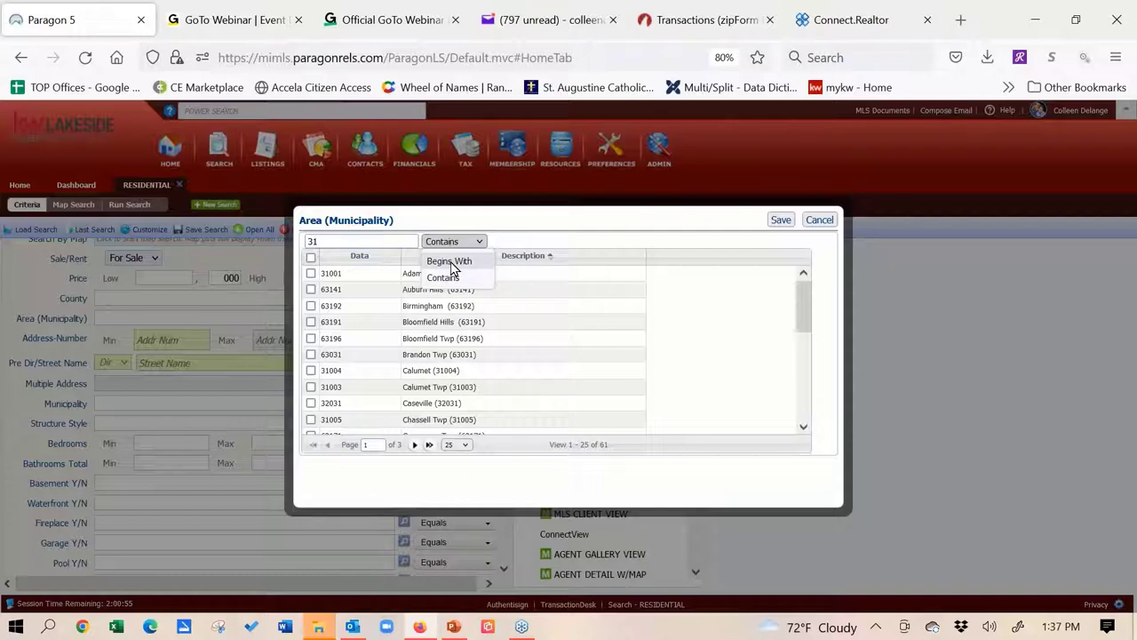
left_click(449, 261)
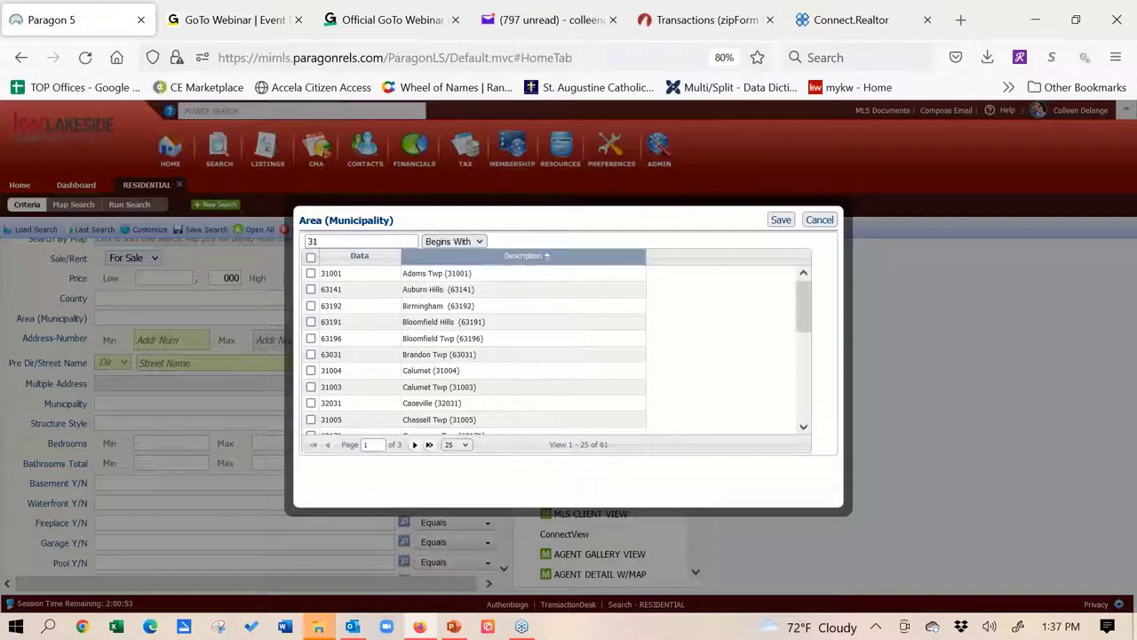
left_click(371, 240)
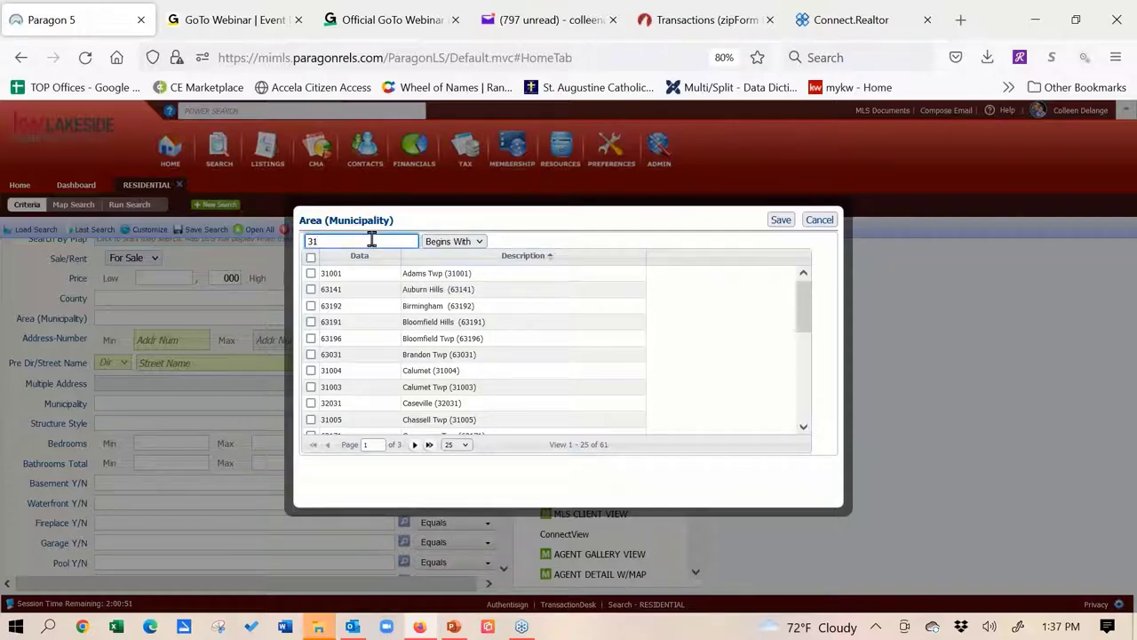
key("Return")
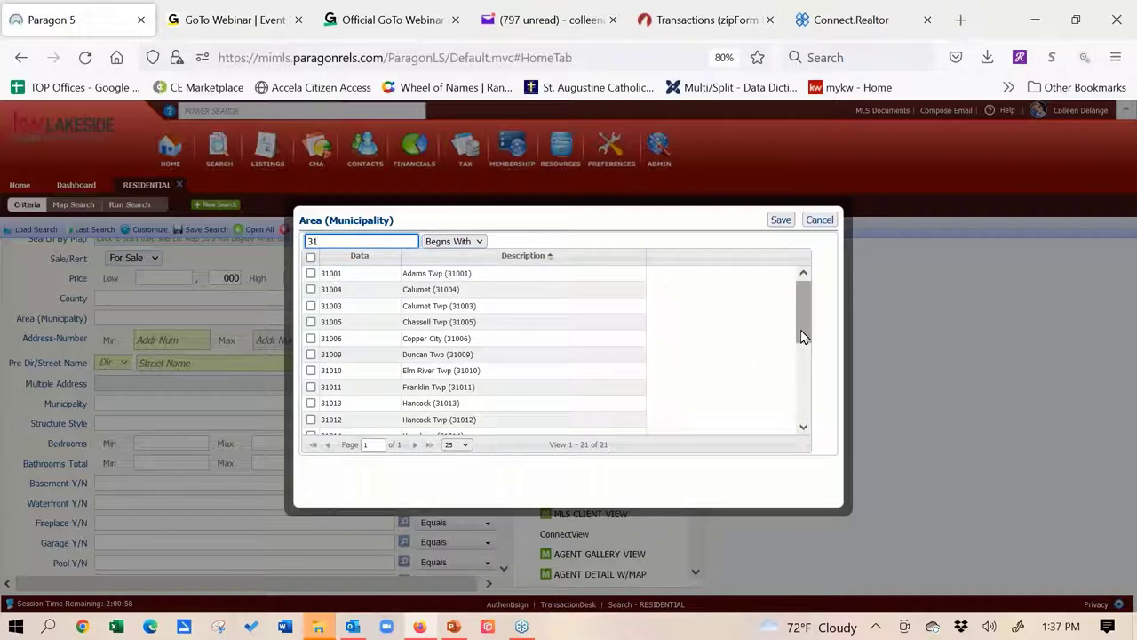
Select all 21 municipalities except 31011, 31013, 31012 and 31024, and save them to Area
left_click(311, 258)
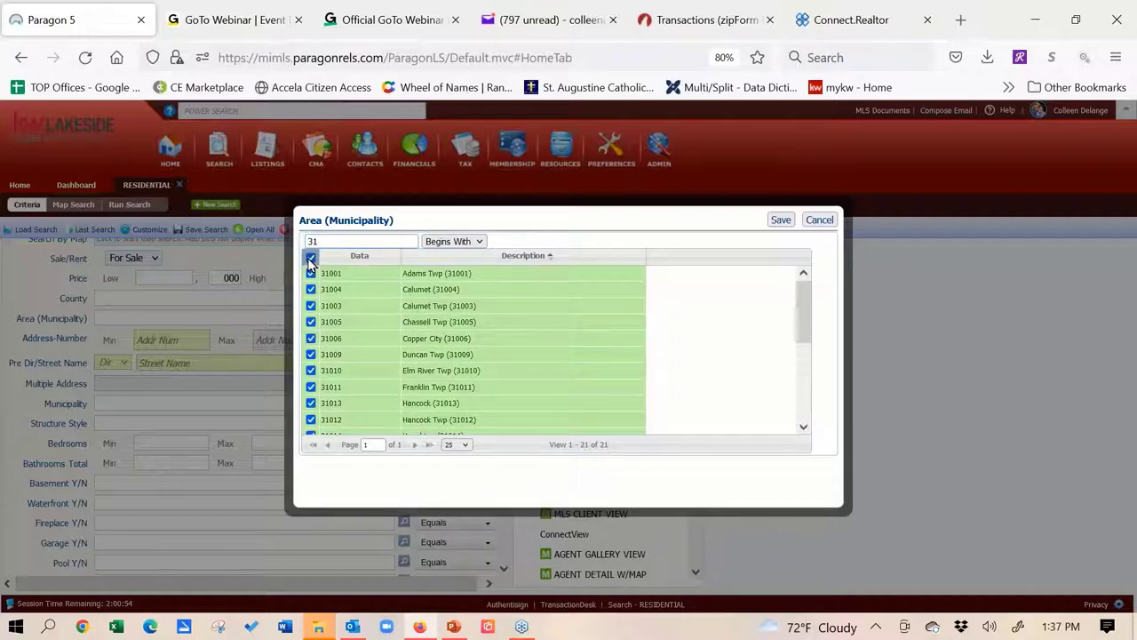
left_click(311, 387)
left_click(311, 404)
left_click(311, 419)
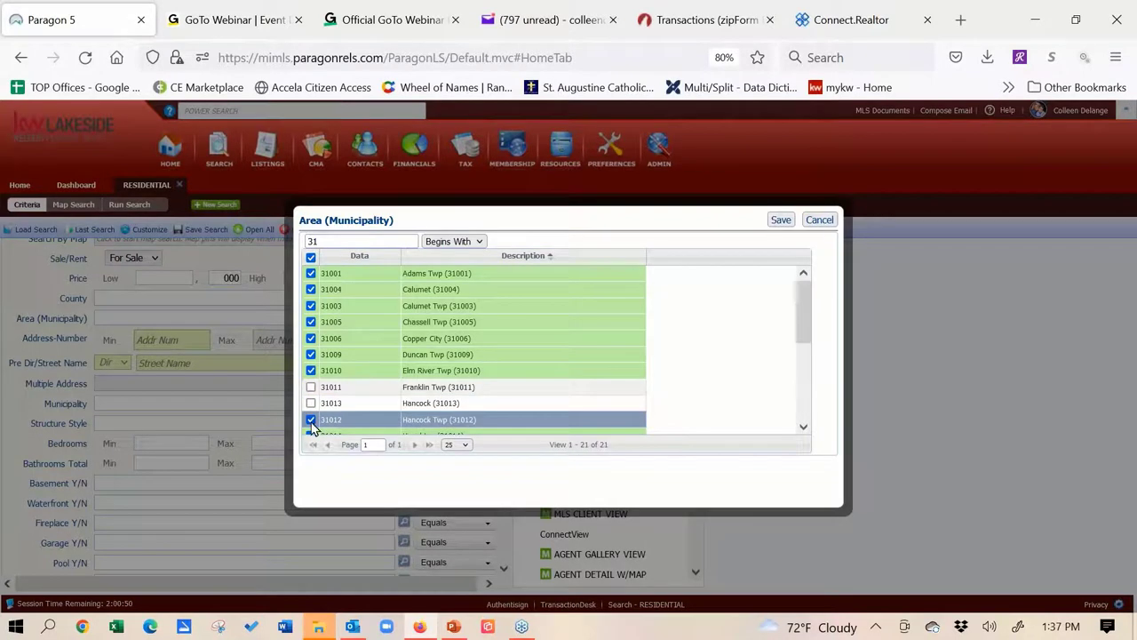
left_click_drag(799, 321, 803, 372)
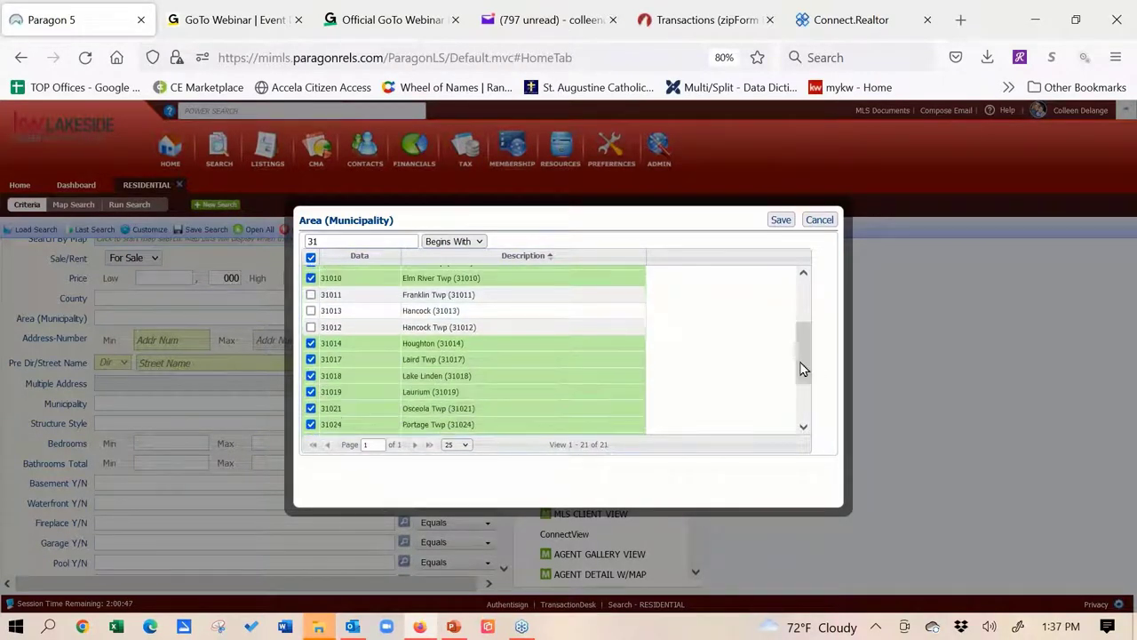
left_click(311, 425)
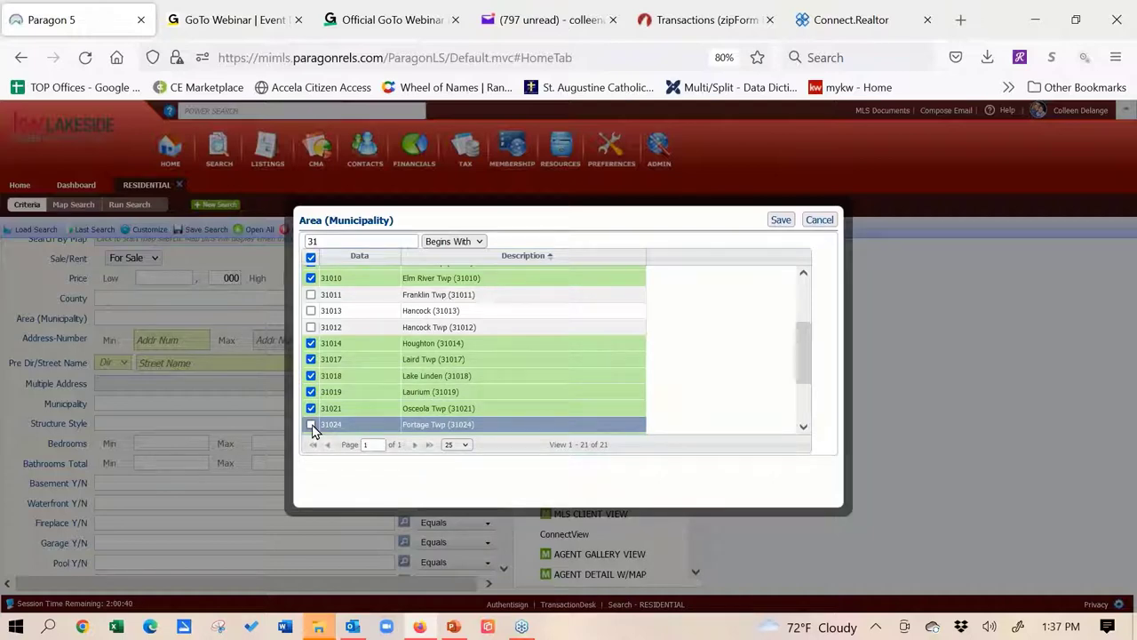
left_click(786, 220)
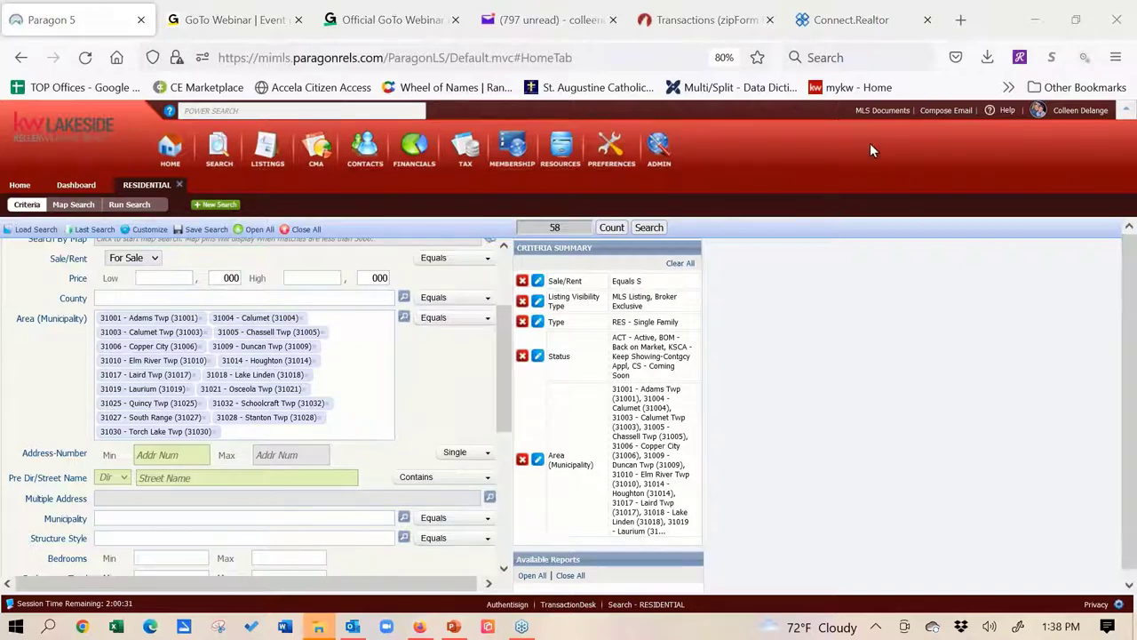
Reopen the Area lookup, filter for codes beginning with 31, and cancel without changes
left_click(404, 319)
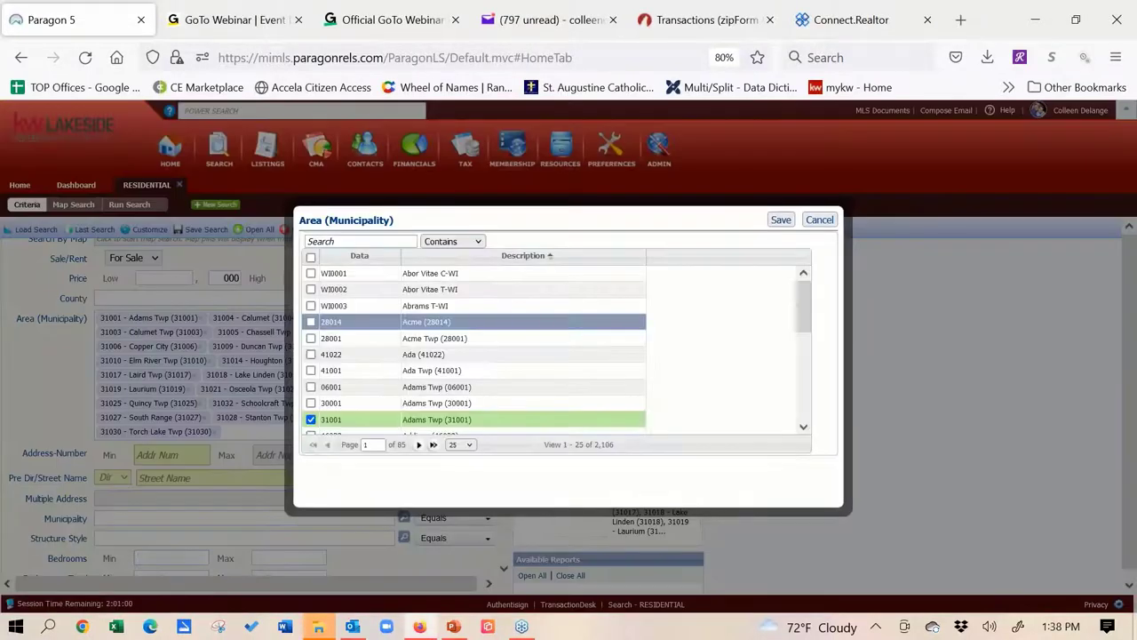
left_click(478, 241)
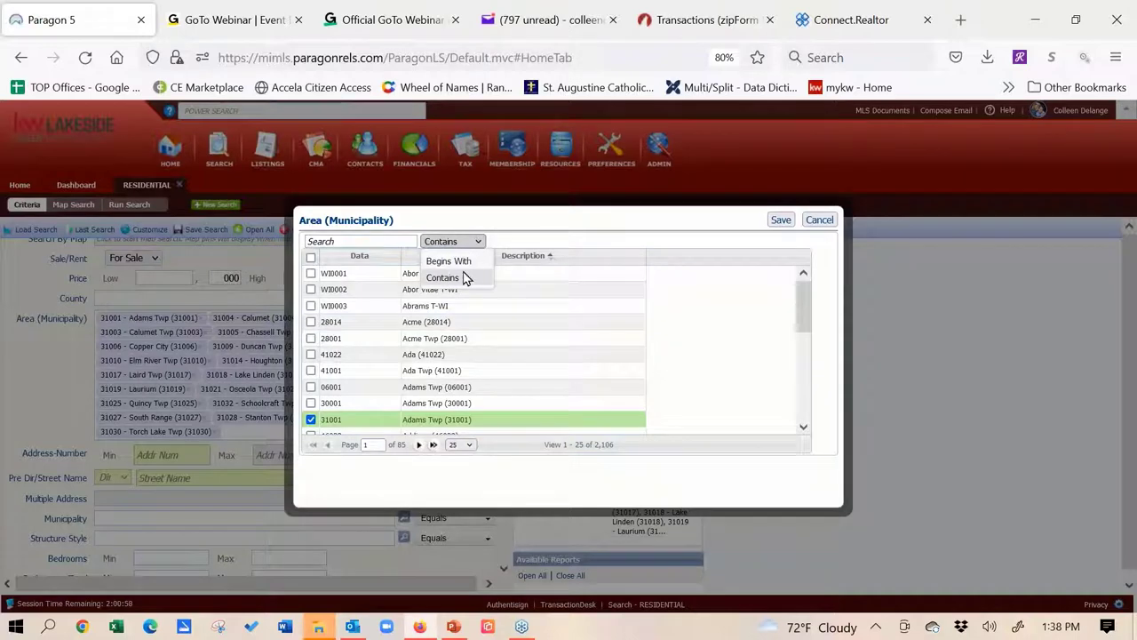
left_click(457, 261)
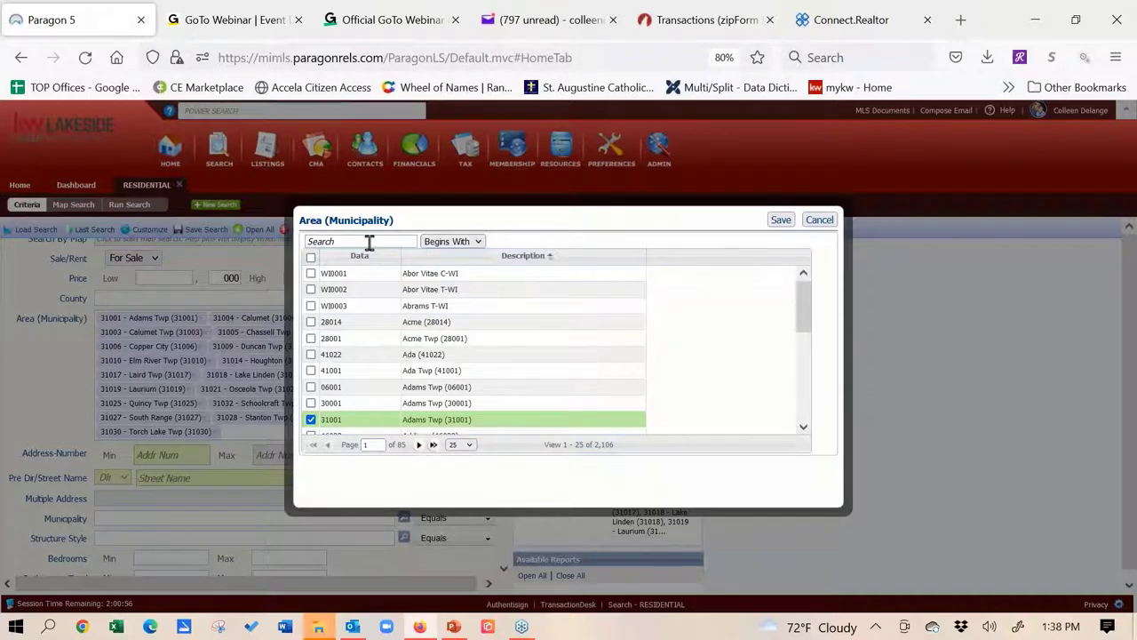
left_click(369, 242)
type("31")
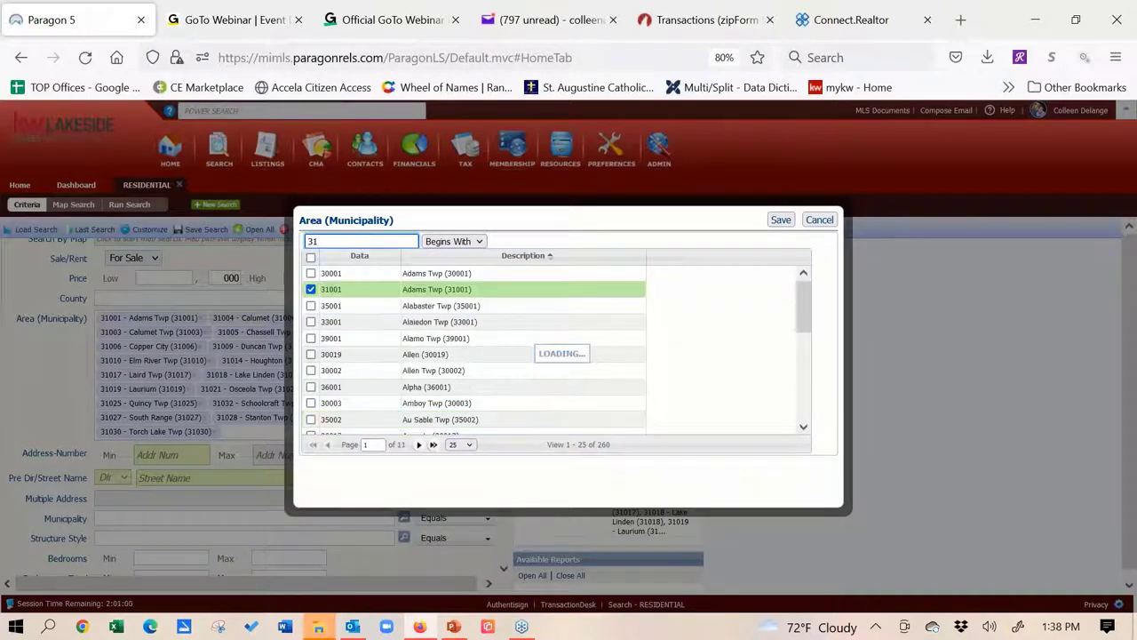
left_click(821, 221)
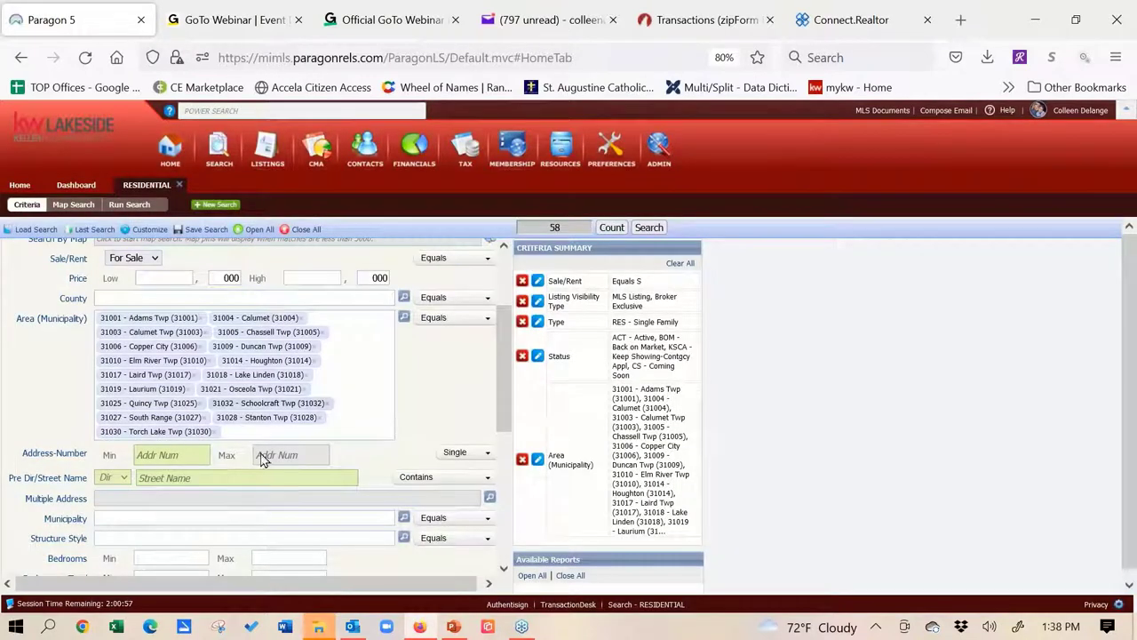
Delete every municipality chip from Area, starting with Torch Lake Twp and Stanton Twp
left_click(217, 432)
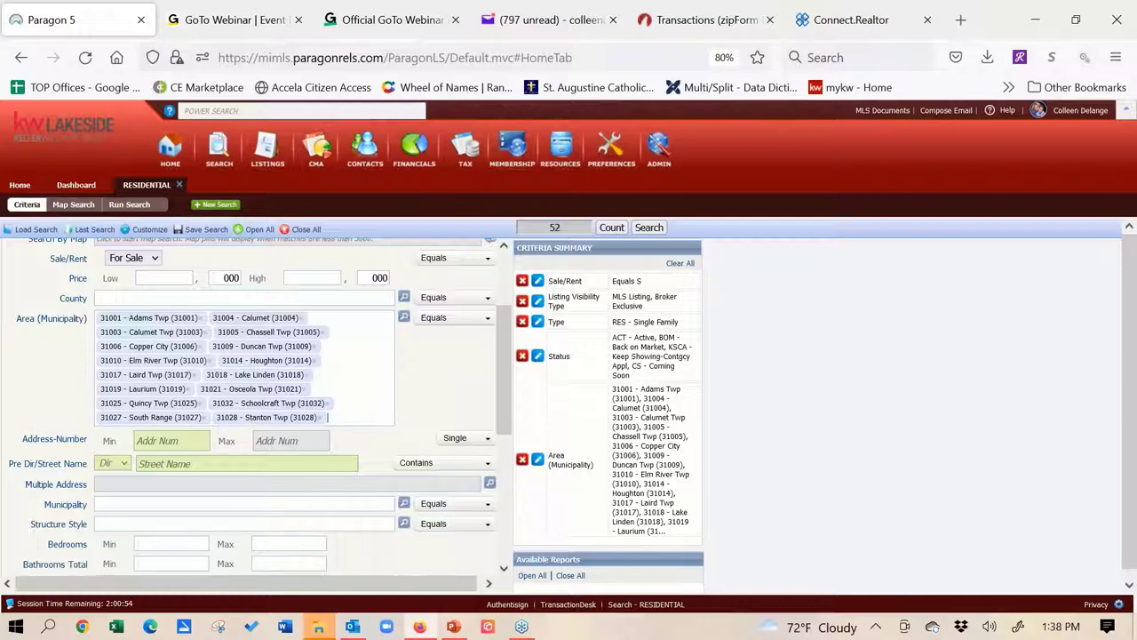
left_click(340, 417)
key("BackSpace")
key("BackSpace")
key("BackSpace")
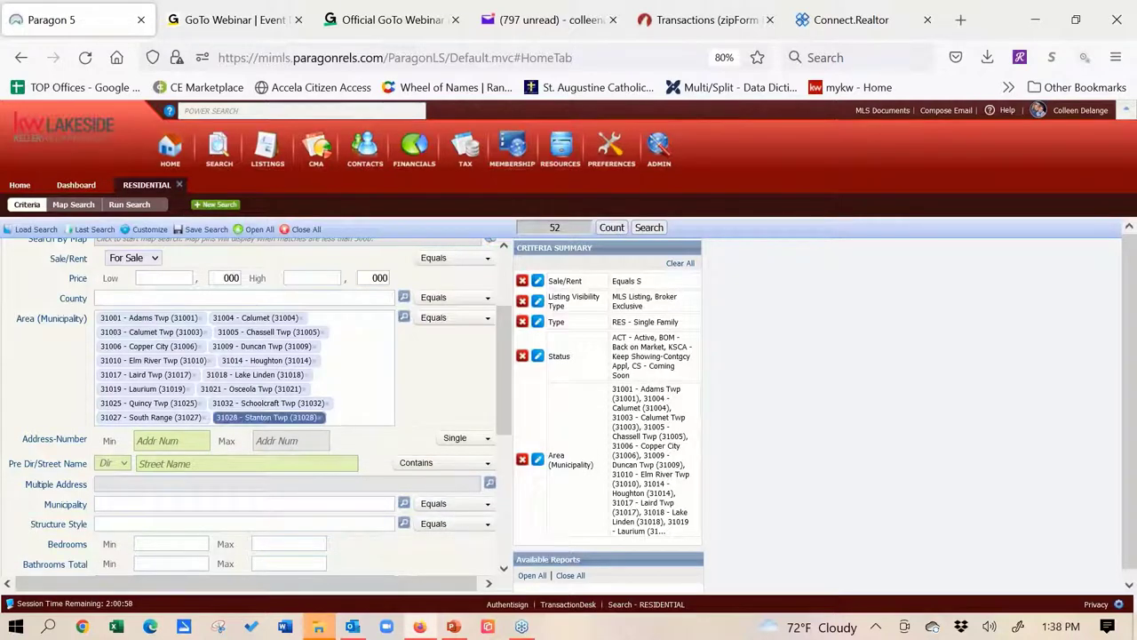
key("BackSpace")
key("BackSpace")
key("BackSpace")
key("BackSpace")
key("BackSpace")
key("BackSpace")
key("BackSpace")
key("BackSpace")
key("BackSpace")
key("BackSpace")
key("BackSpace")
key("BackSpace")
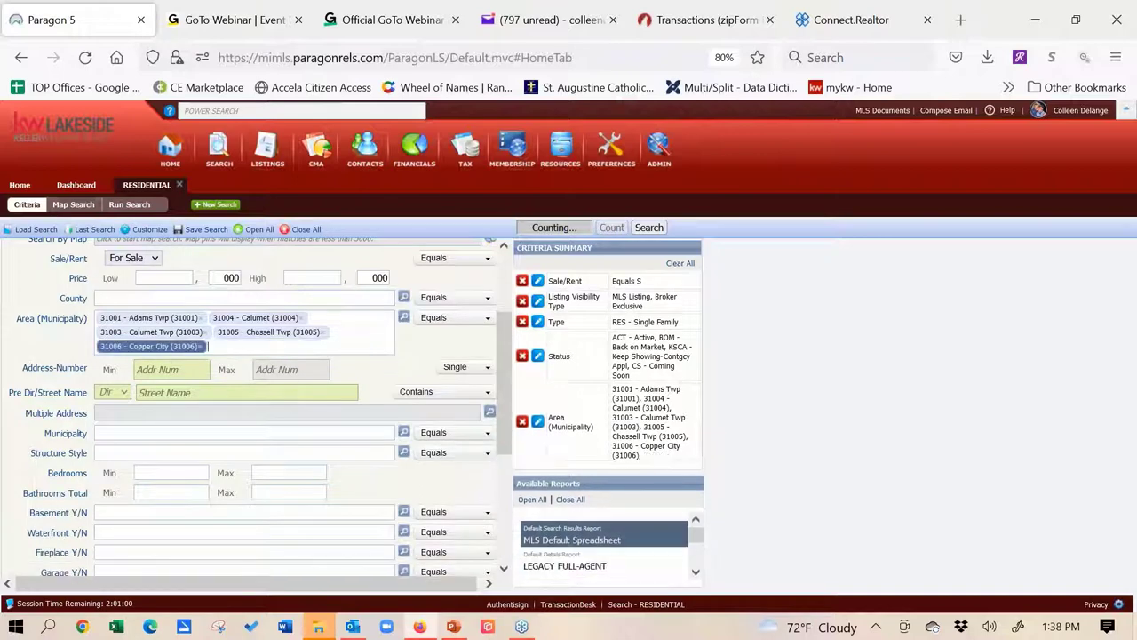
key("BackSpace")
key("BackSpace")
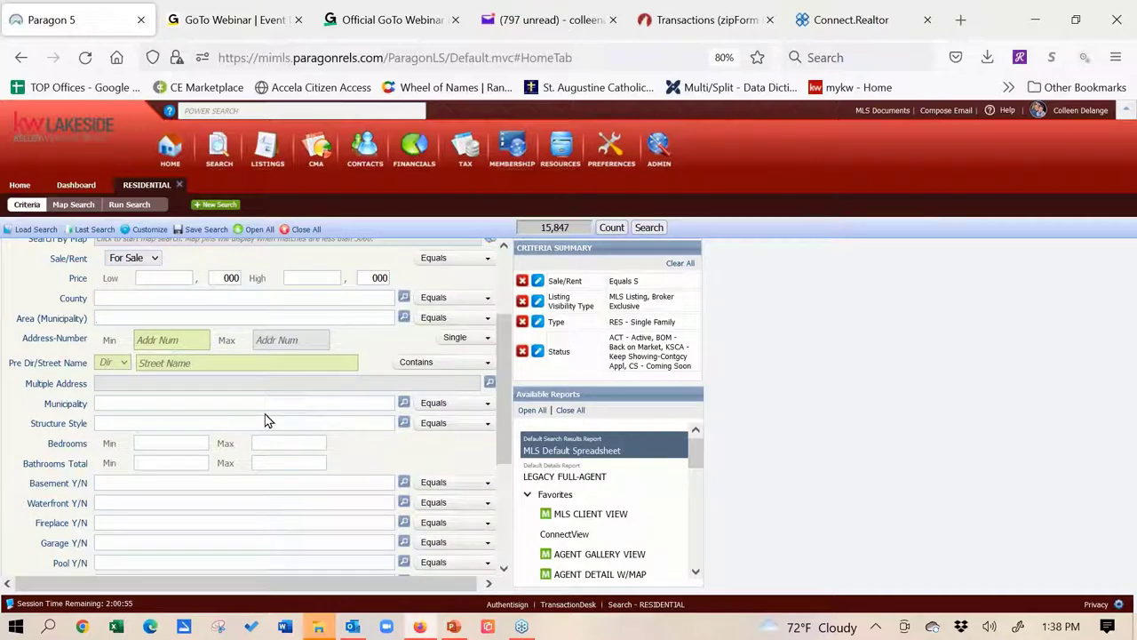
left_click(403, 423)
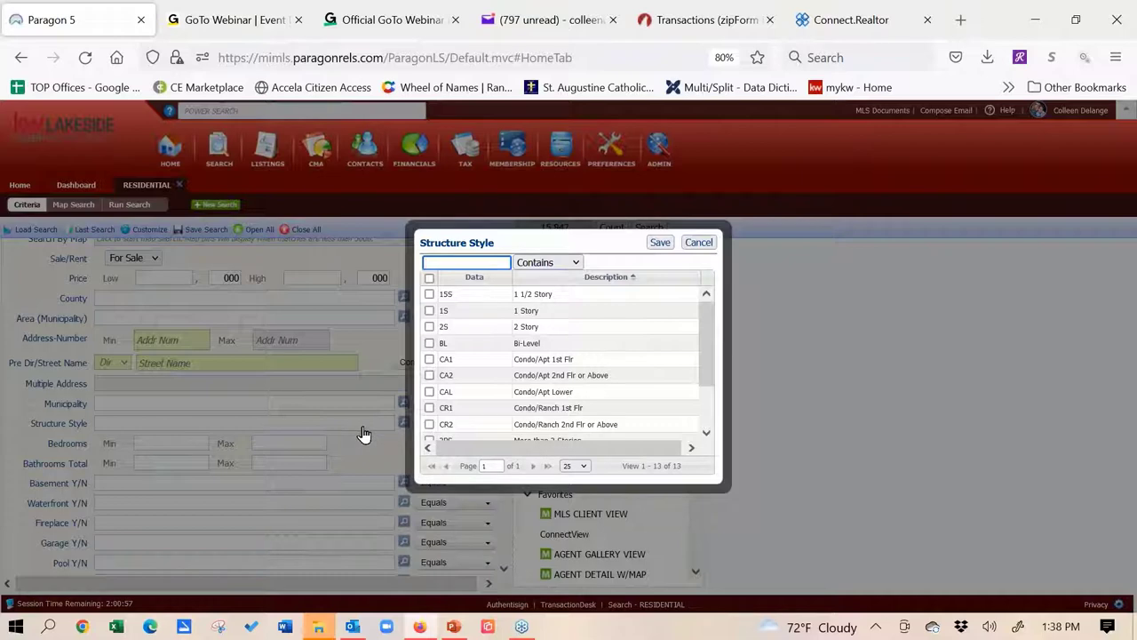
left_click(707, 245)
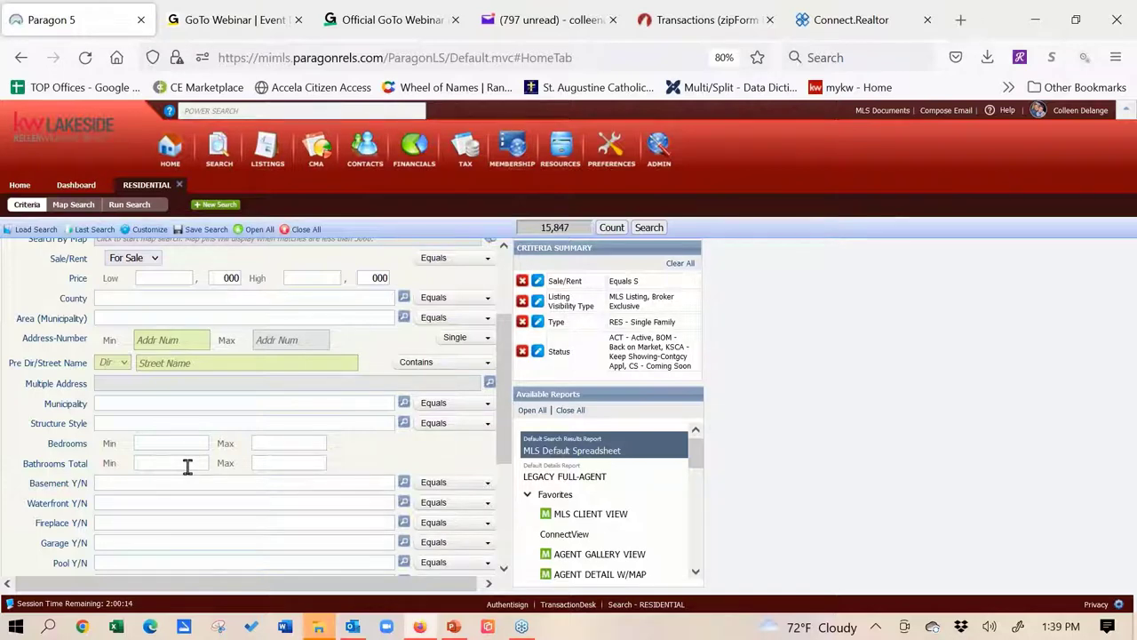
left_click(187, 467)
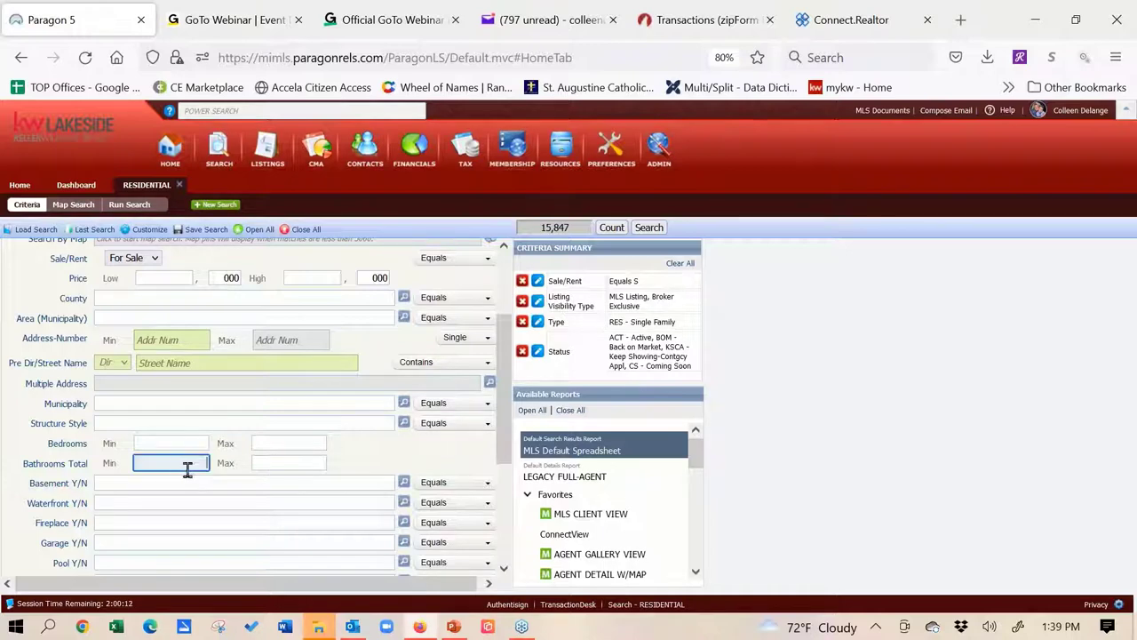
left_click(186, 478)
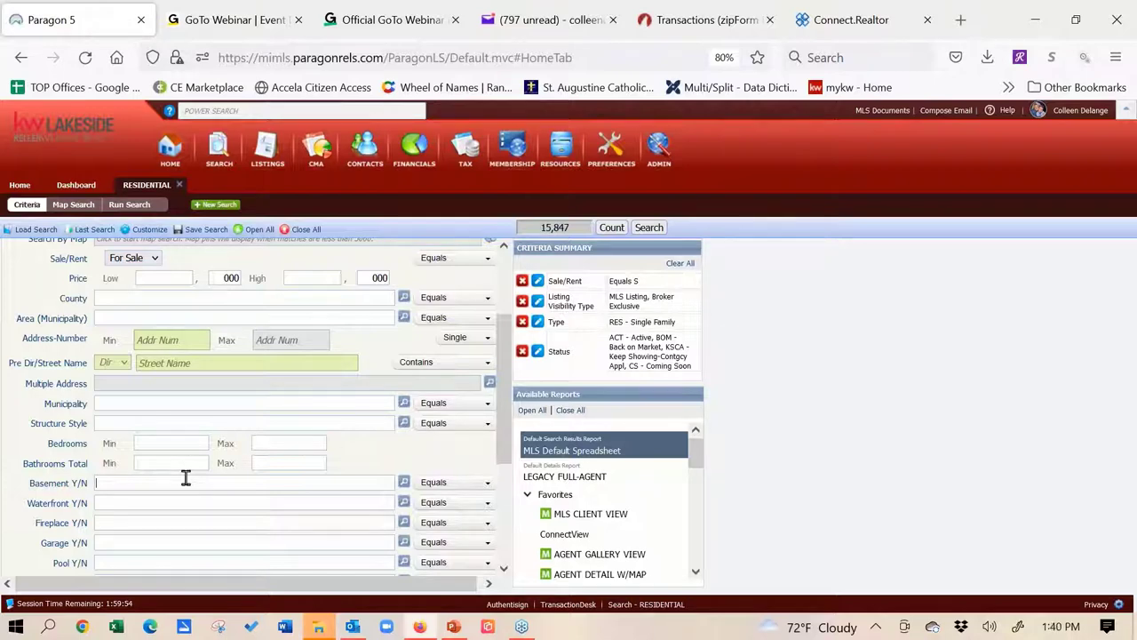
Set both Basement Y/N and Garage Y/N to Y - Yes
type("y")
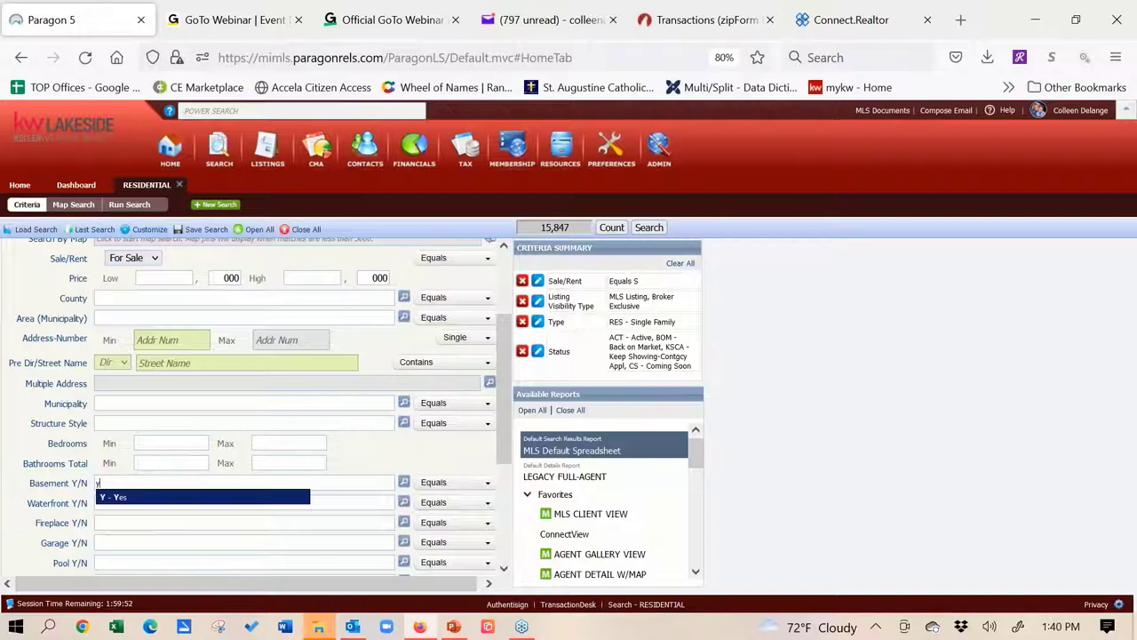
left_click(184, 501)
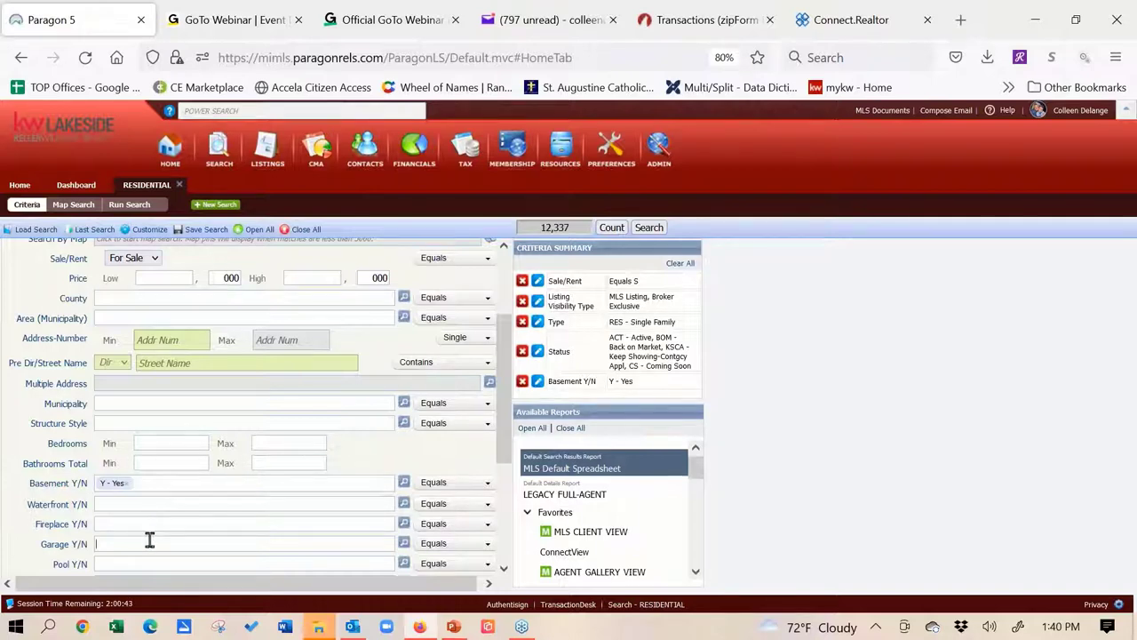
type("y")
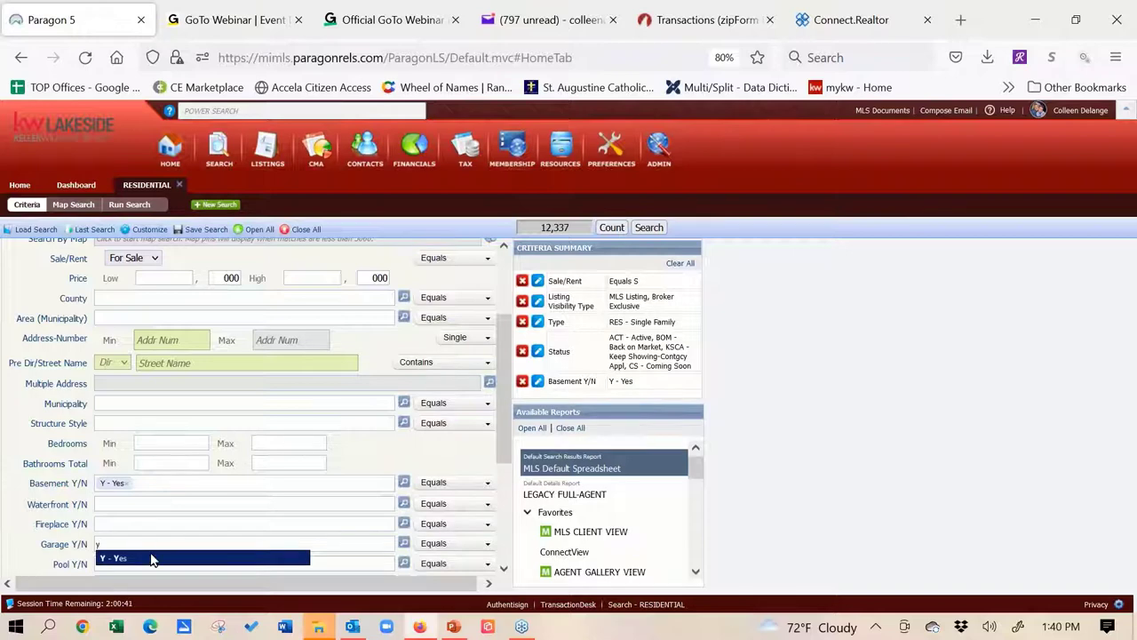
left_click(151, 558)
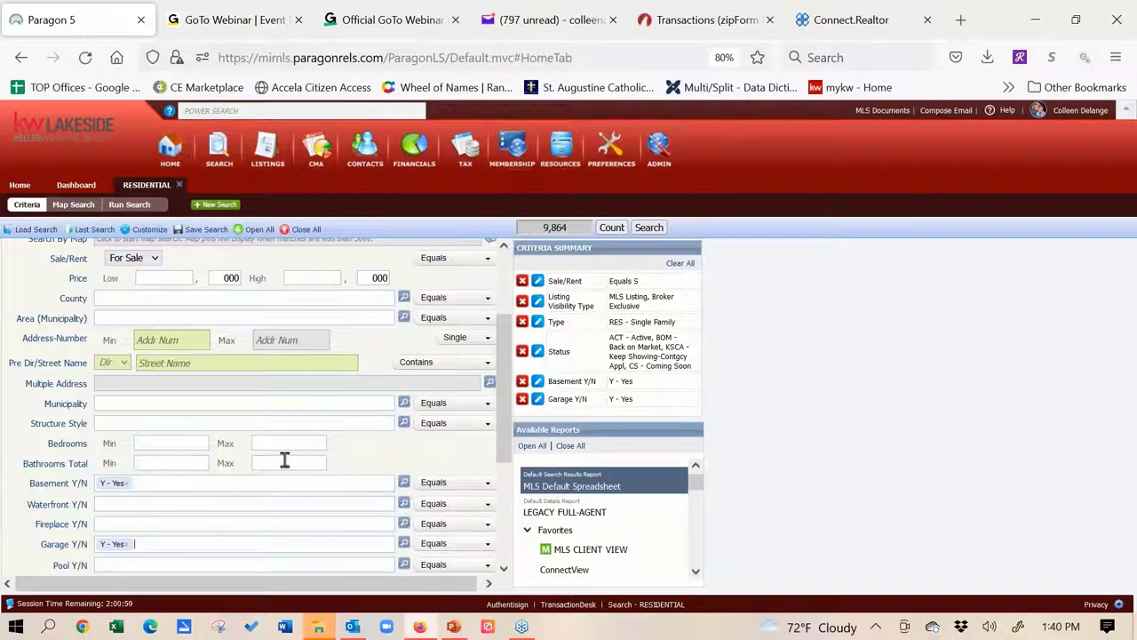
left_click_drag(504, 371, 511, 449)
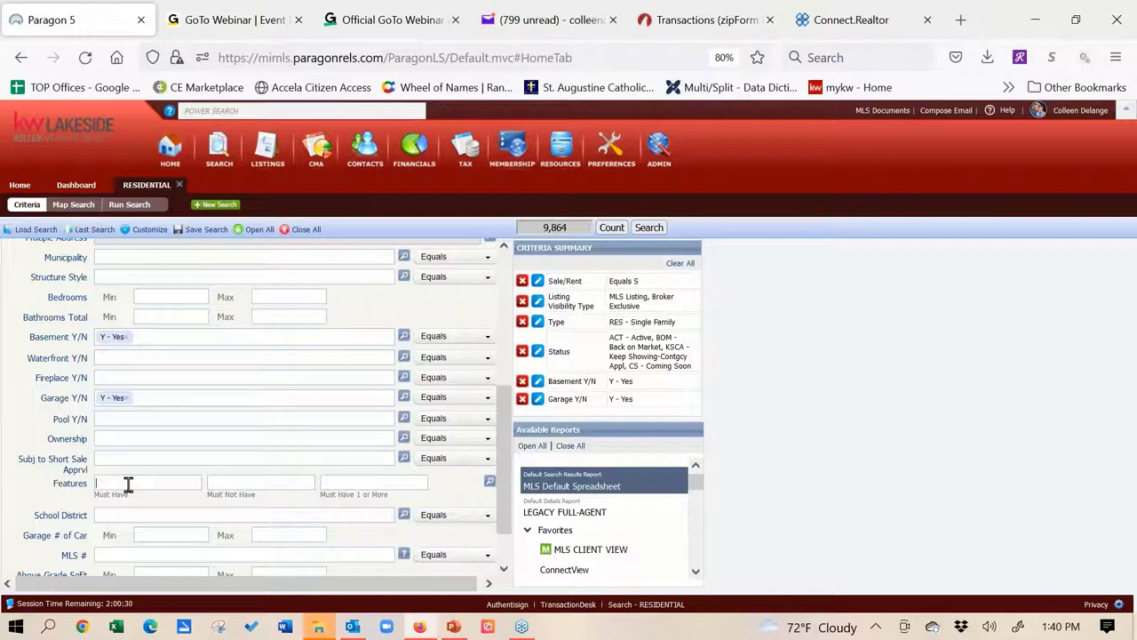
type("pool")
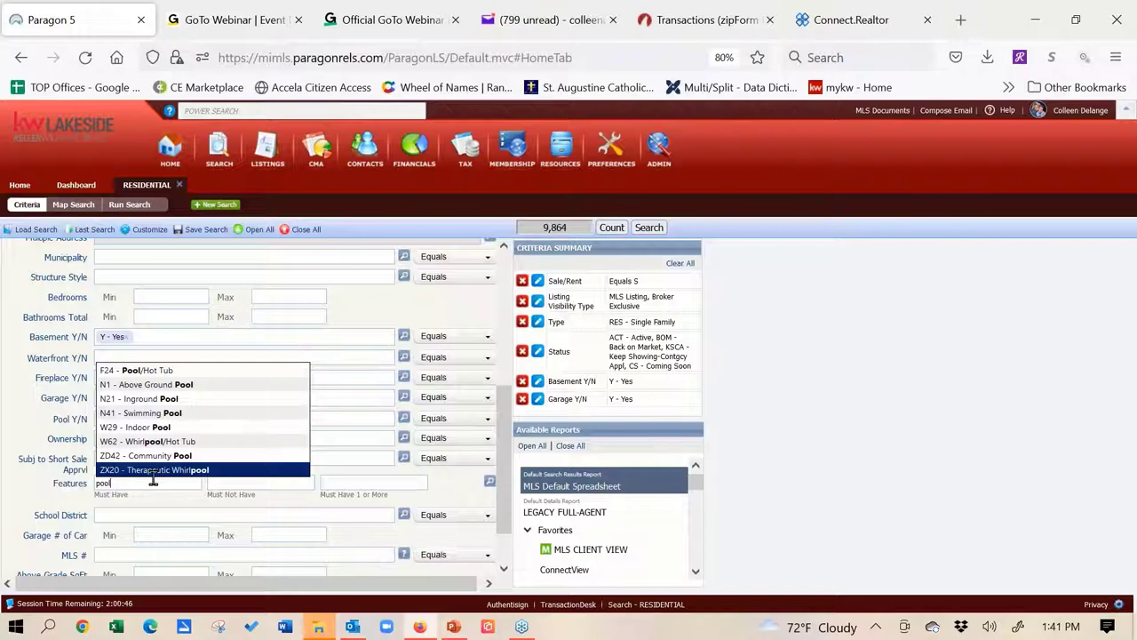
left_click(248, 480)
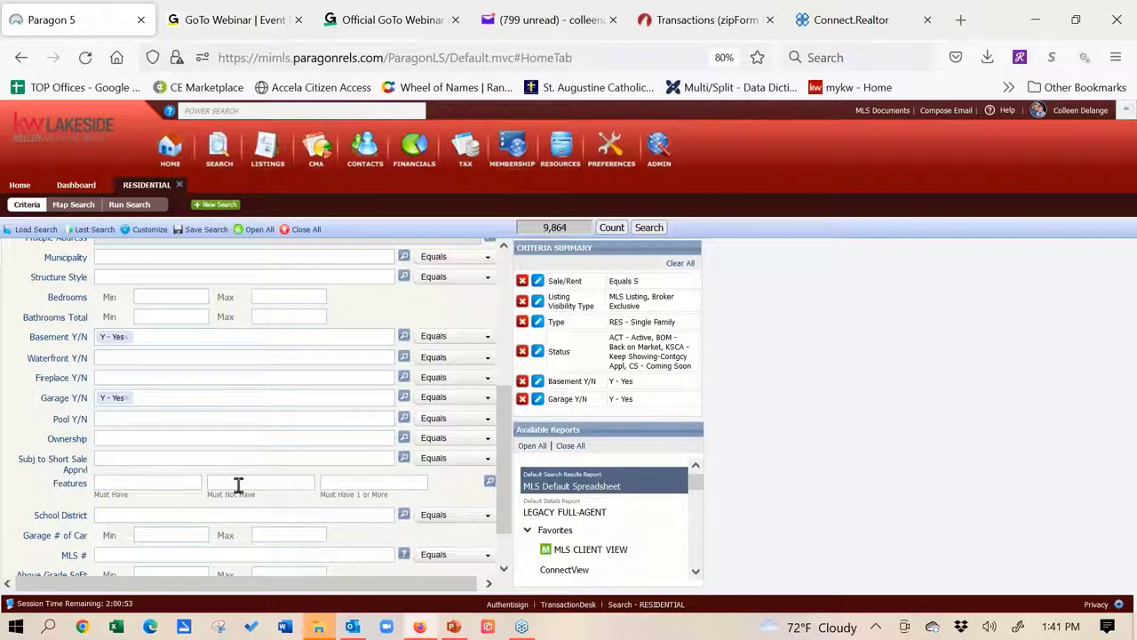
type("s")
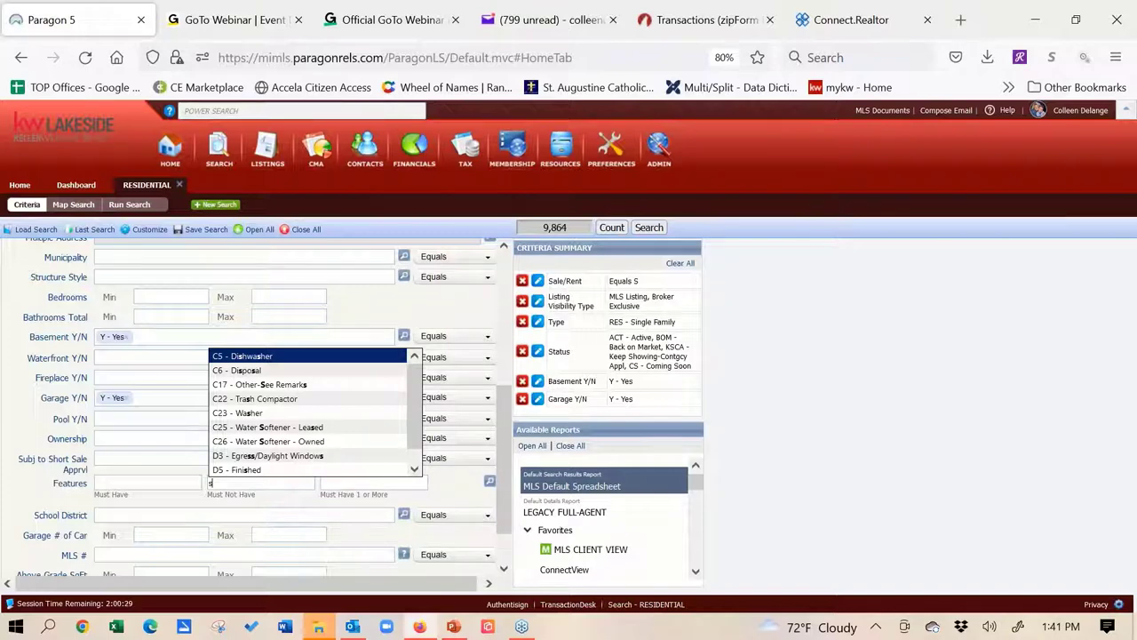
type("eptic")
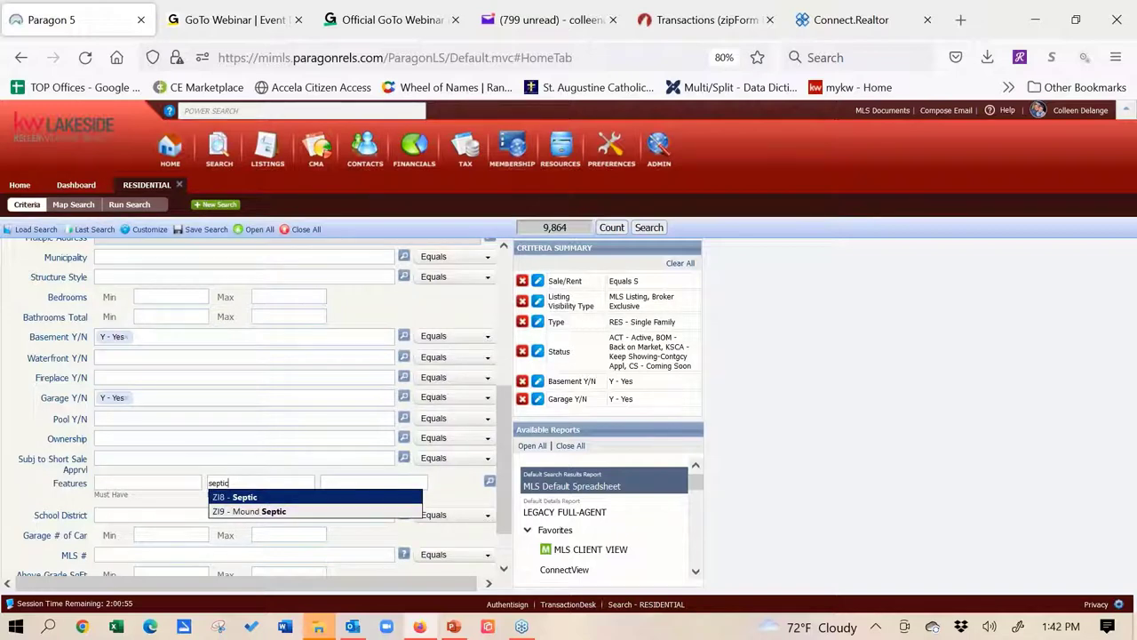
left_click(246, 497)
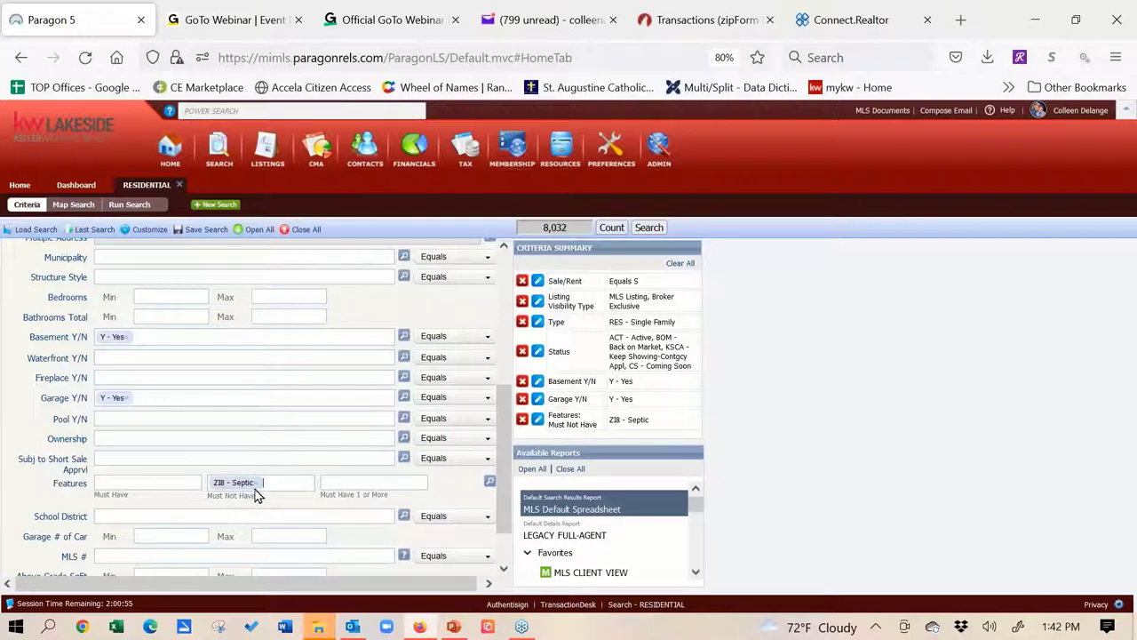
key("BackSpace")
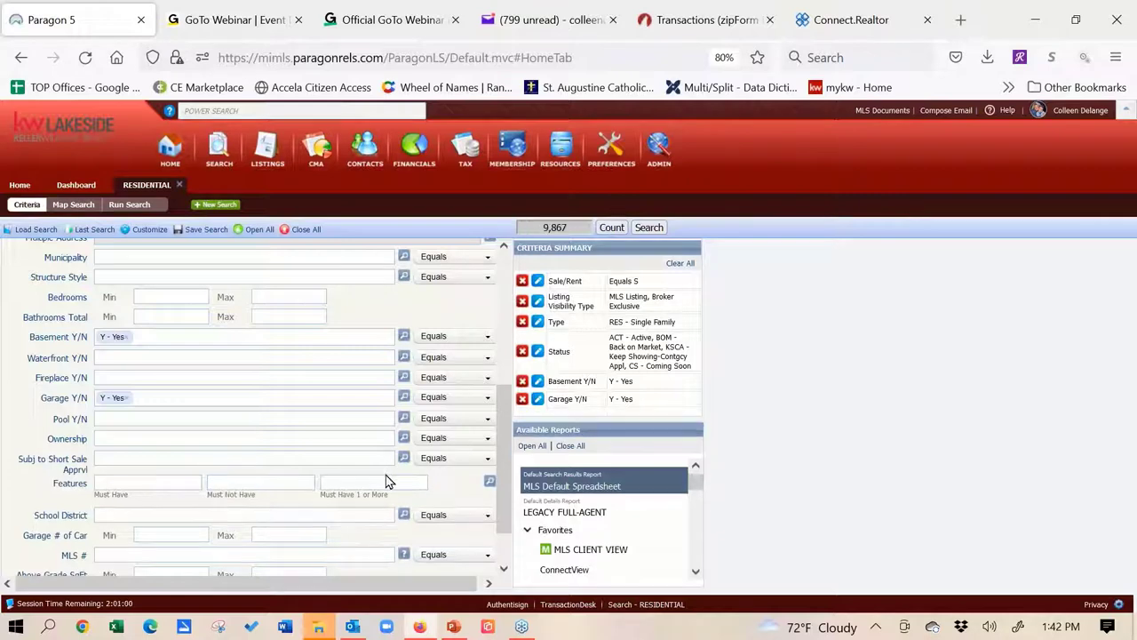
left_click(384, 480)
Open the Features picker, scroll through its groups, and expand D - Basement Type
left_click(489, 483)
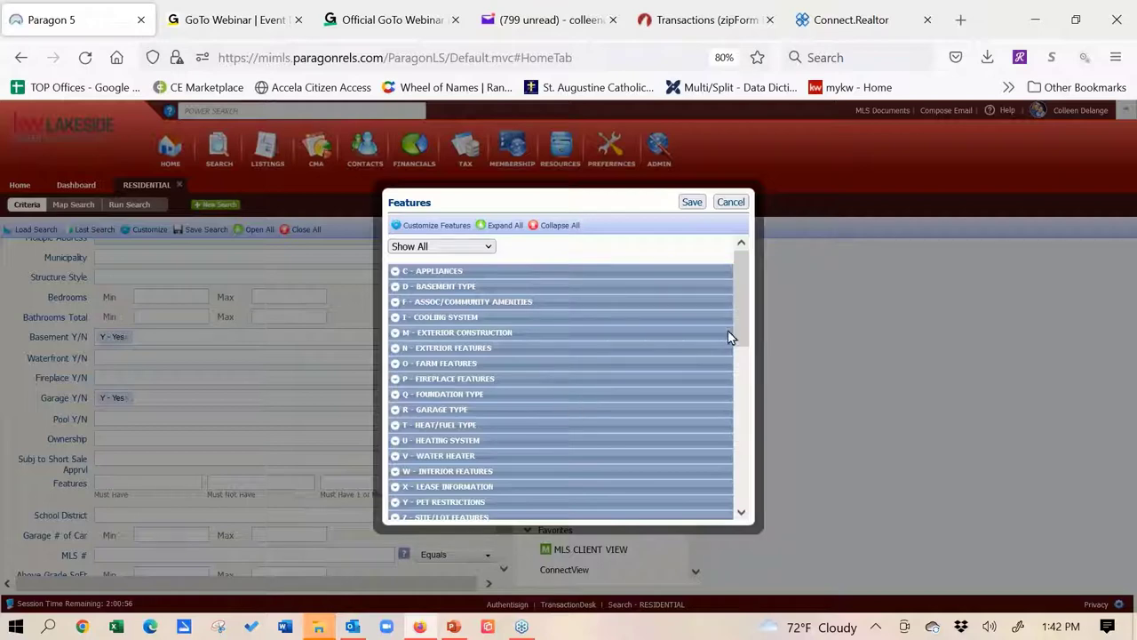
left_click_drag(740, 308, 761, 477)
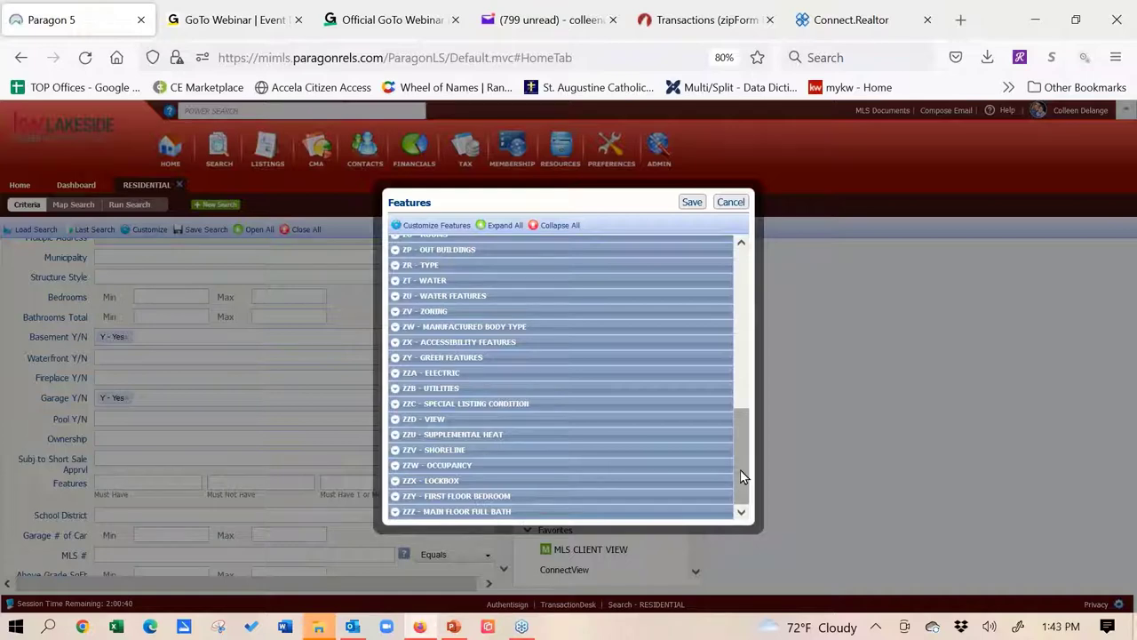
left_click_drag(740, 469, 733, 268)
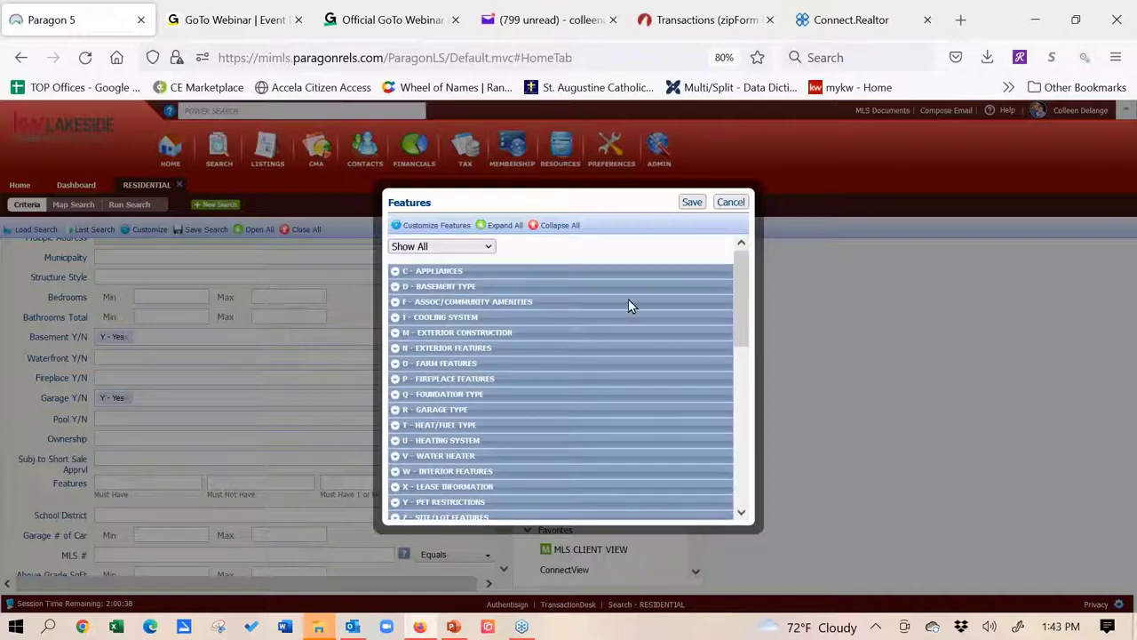
left_click(395, 287)
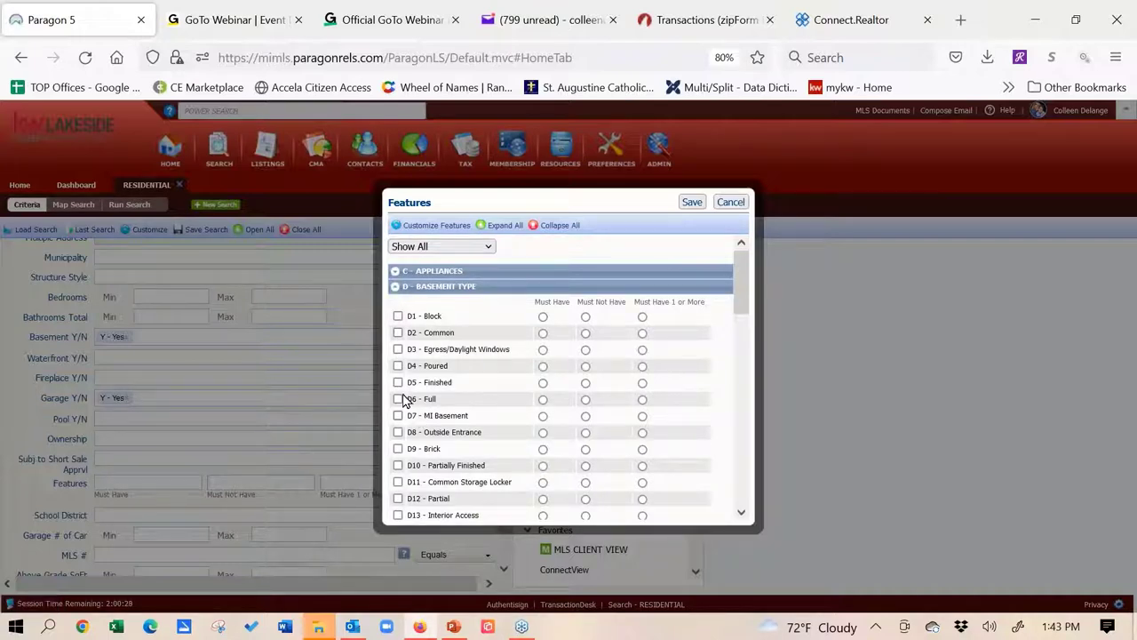
Mark D5 - Finished basement as Must Have and expand ZU - Water Features
left_click(543, 384)
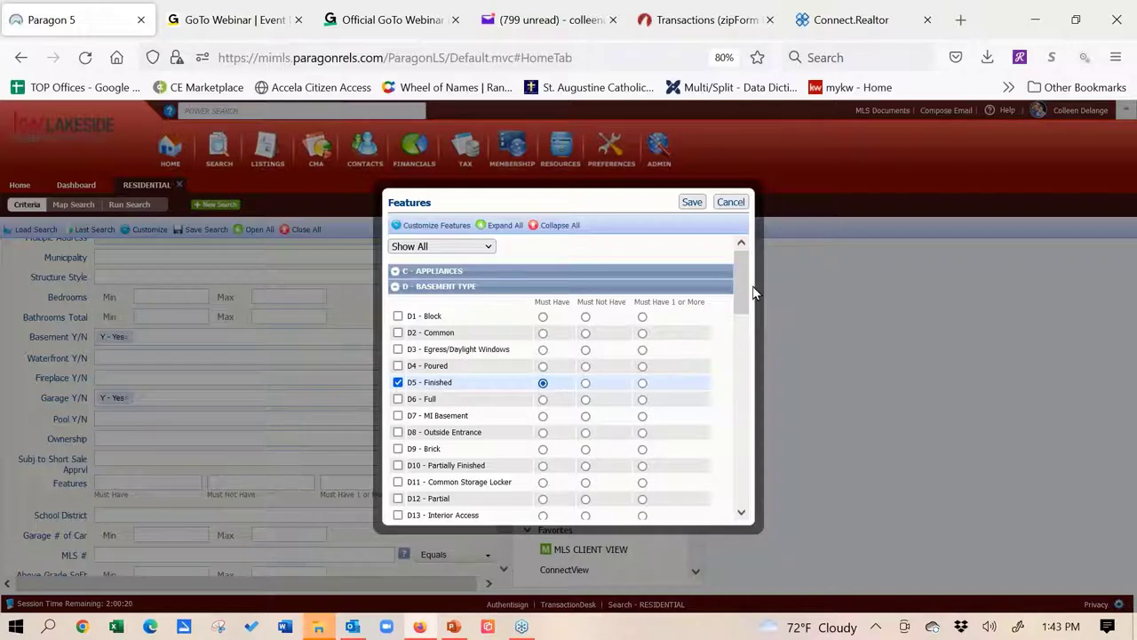
left_click_drag(744, 293, 748, 388)
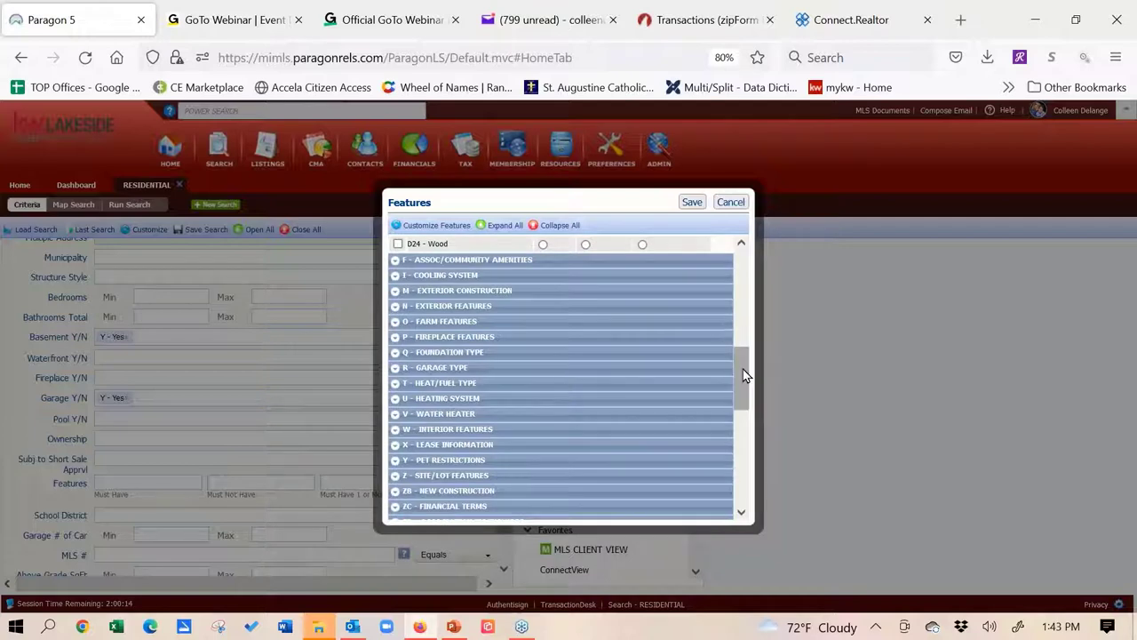
left_click_drag(742, 369, 746, 432)
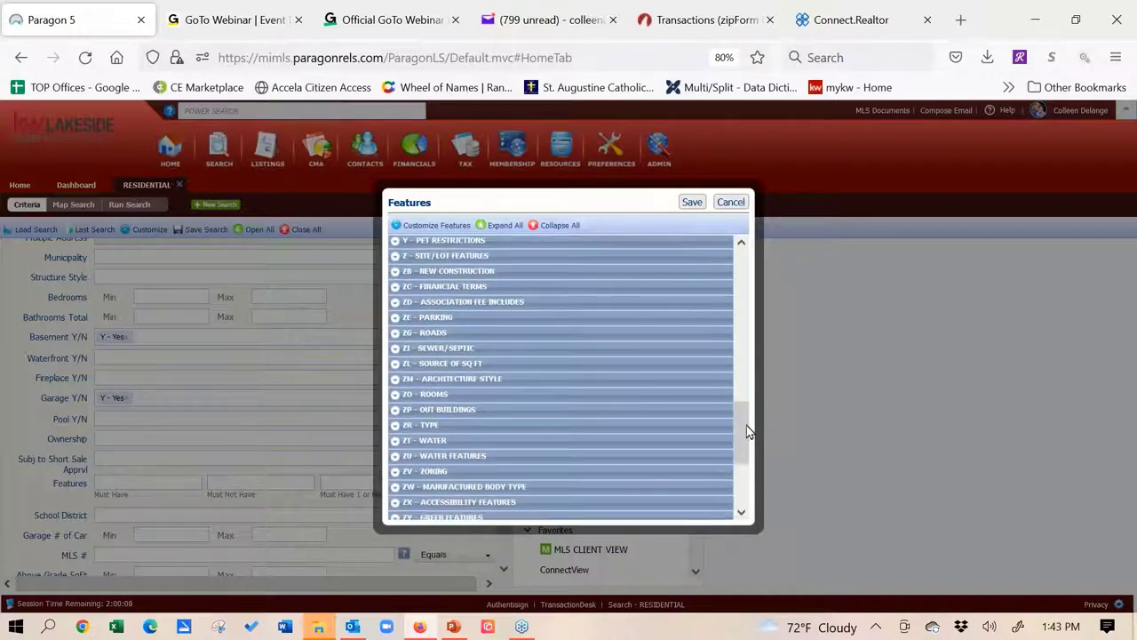
left_click(397, 457)
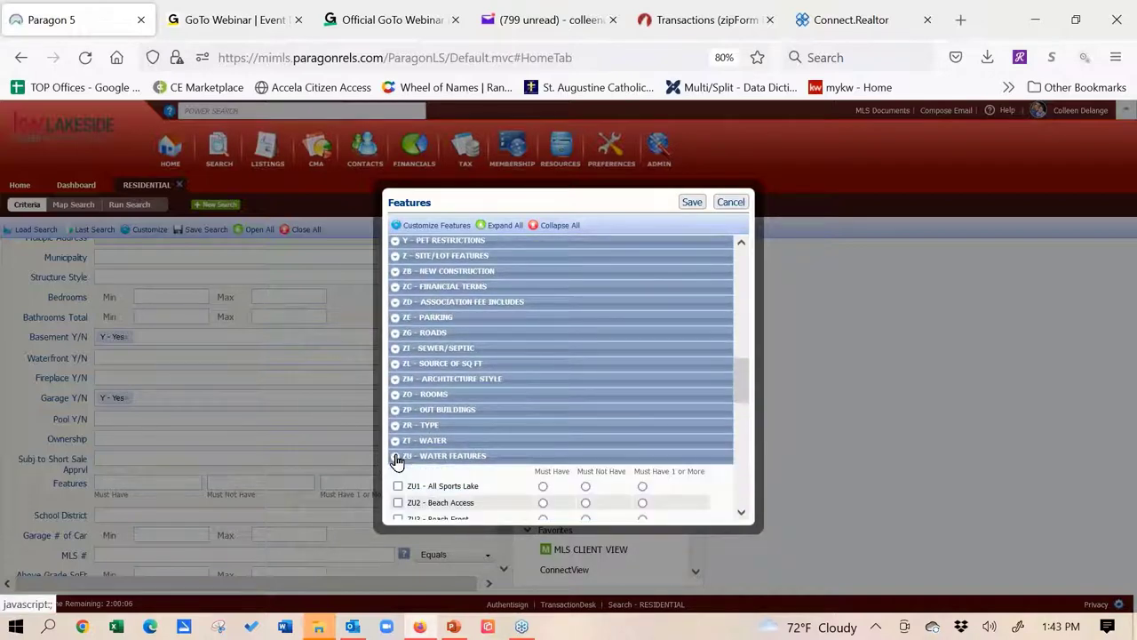
left_click_drag(739, 376, 748, 451)
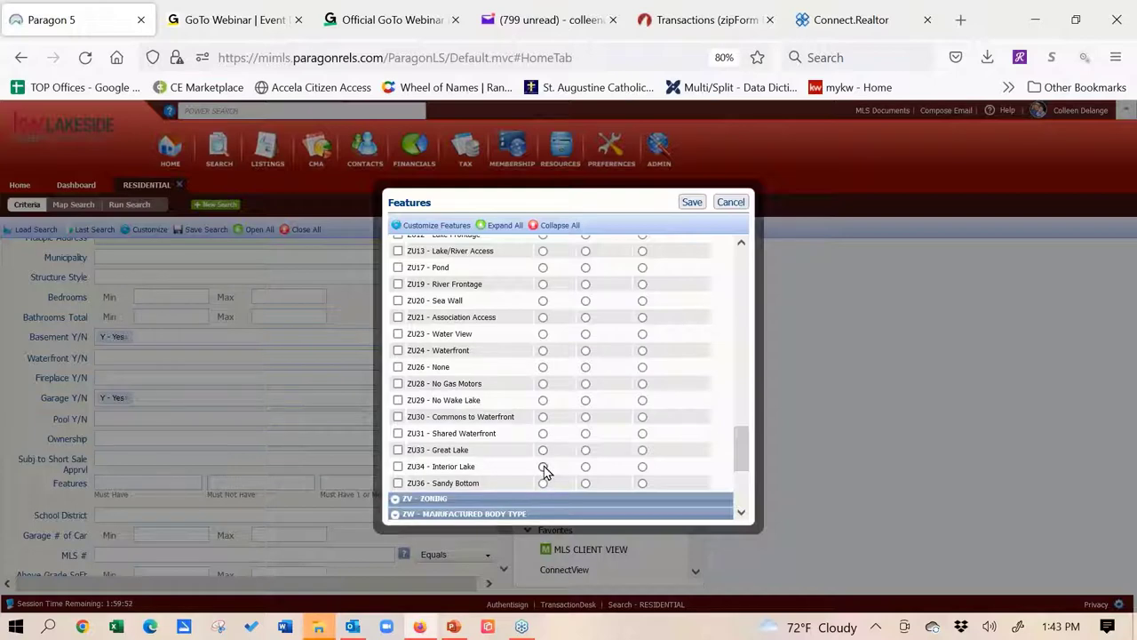
left_click_drag(745, 449, 741, 419)
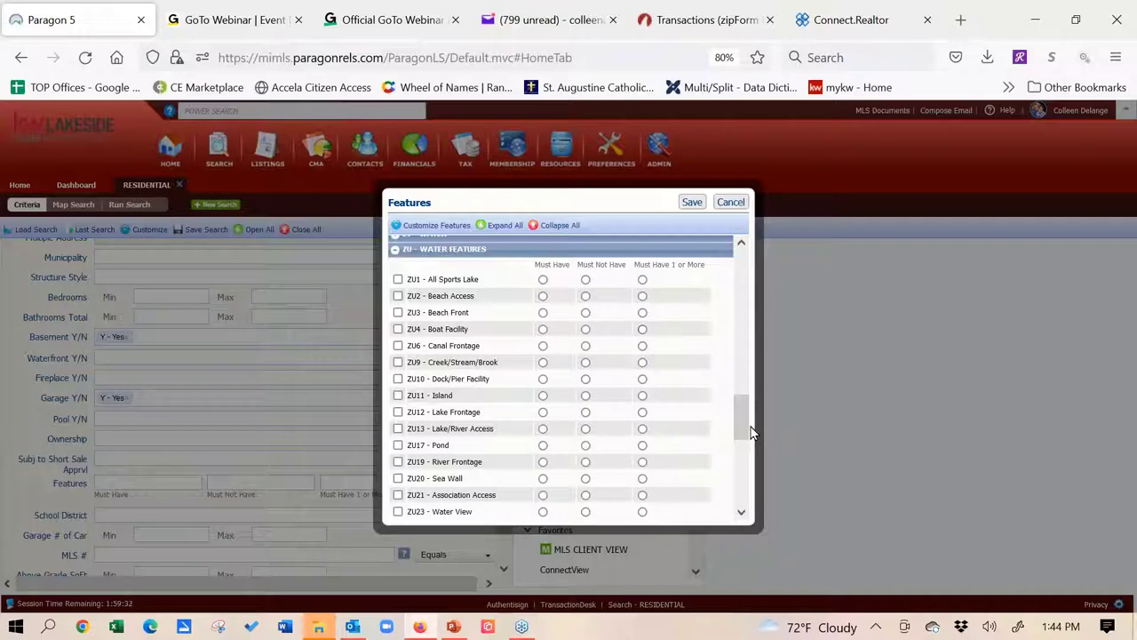
left_click_drag(744, 424, 749, 457)
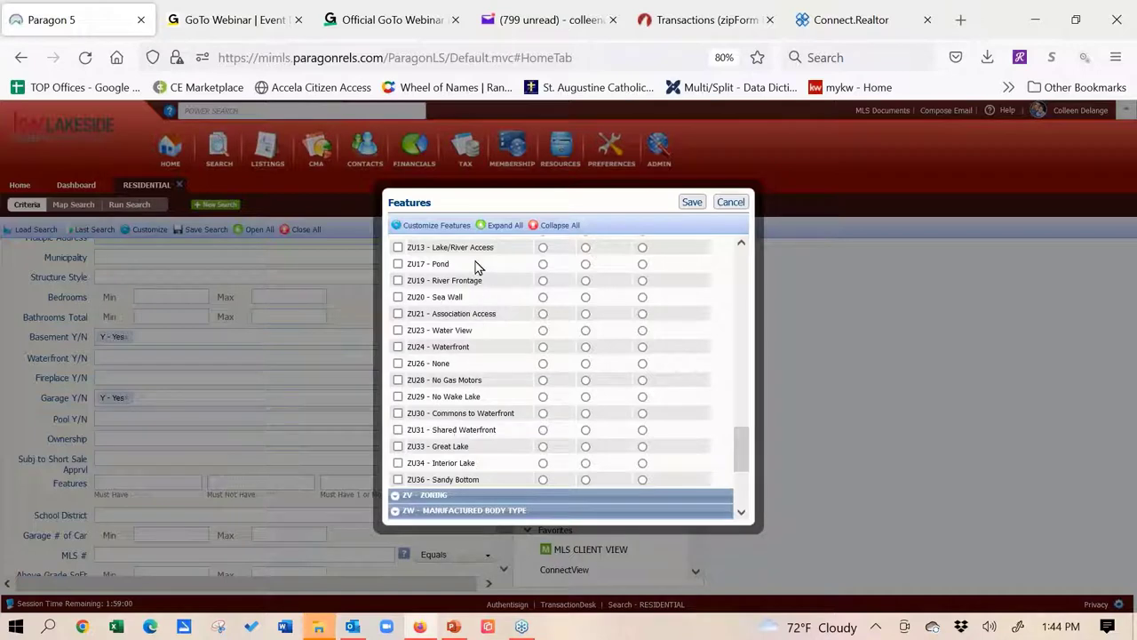
left_click_drag(736, 452, 730, 428)
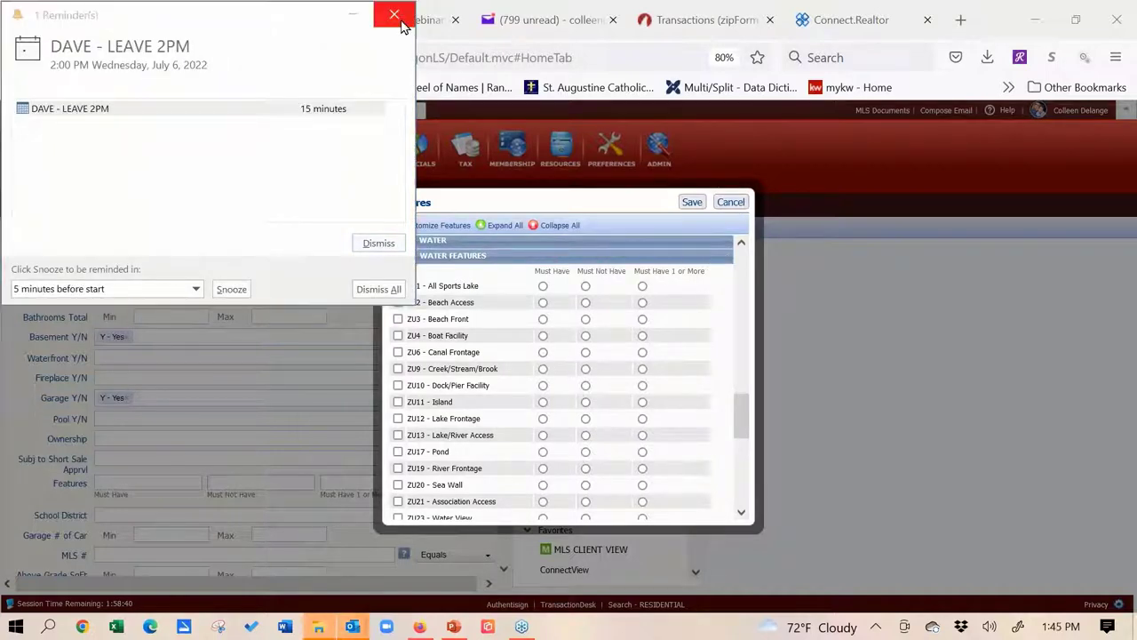
Dismiss the Outlook reminder and mark D14 - Walk Out as Must Have under Basement Type
left_click(401, 23)
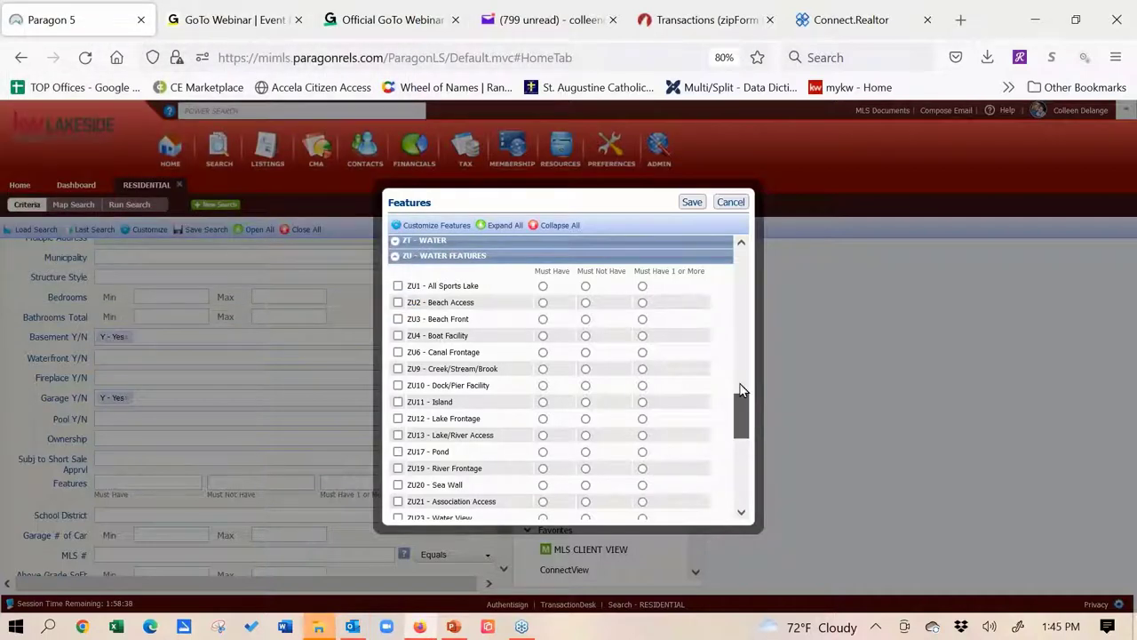
left_click_drag(742, 391, 739, 342)
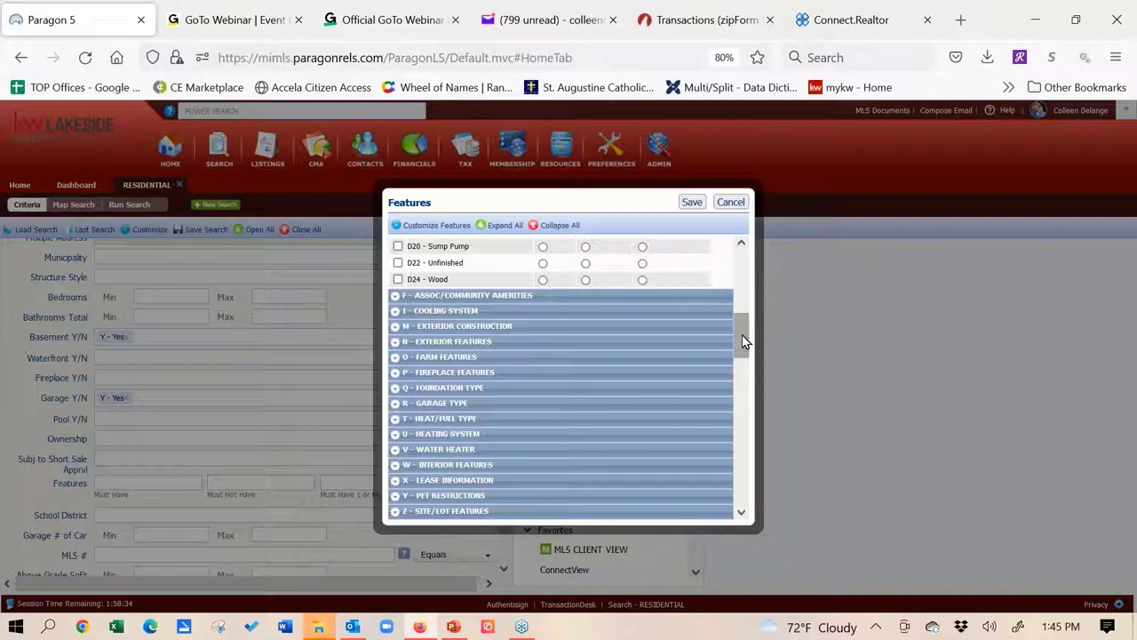
left_click_drag(744, 340, 738, 287)
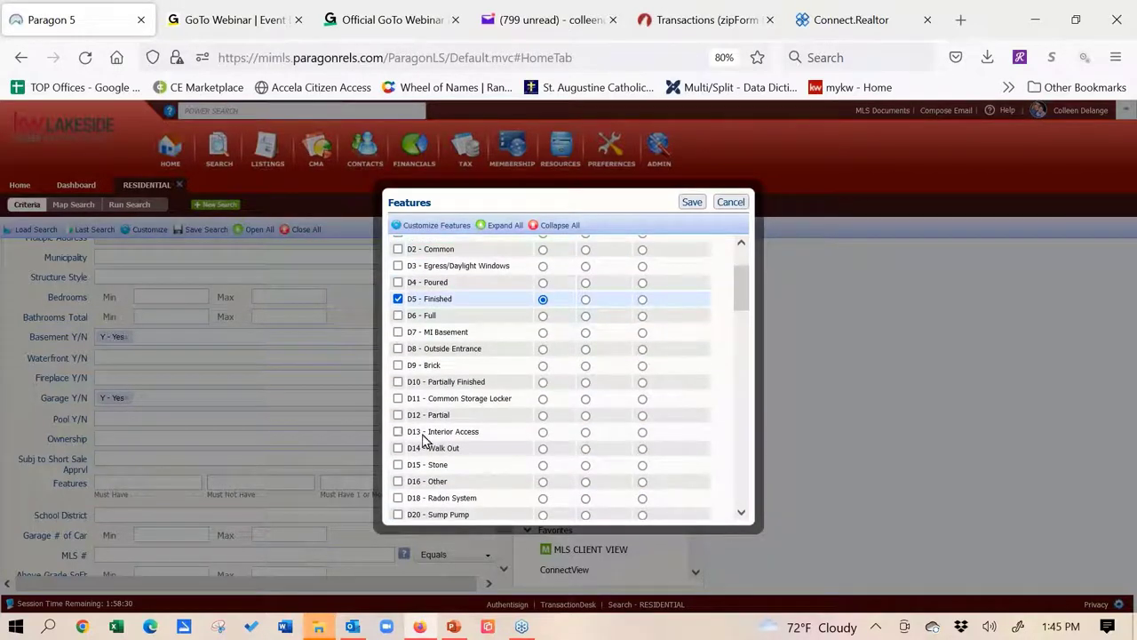
left_click(543, 449)
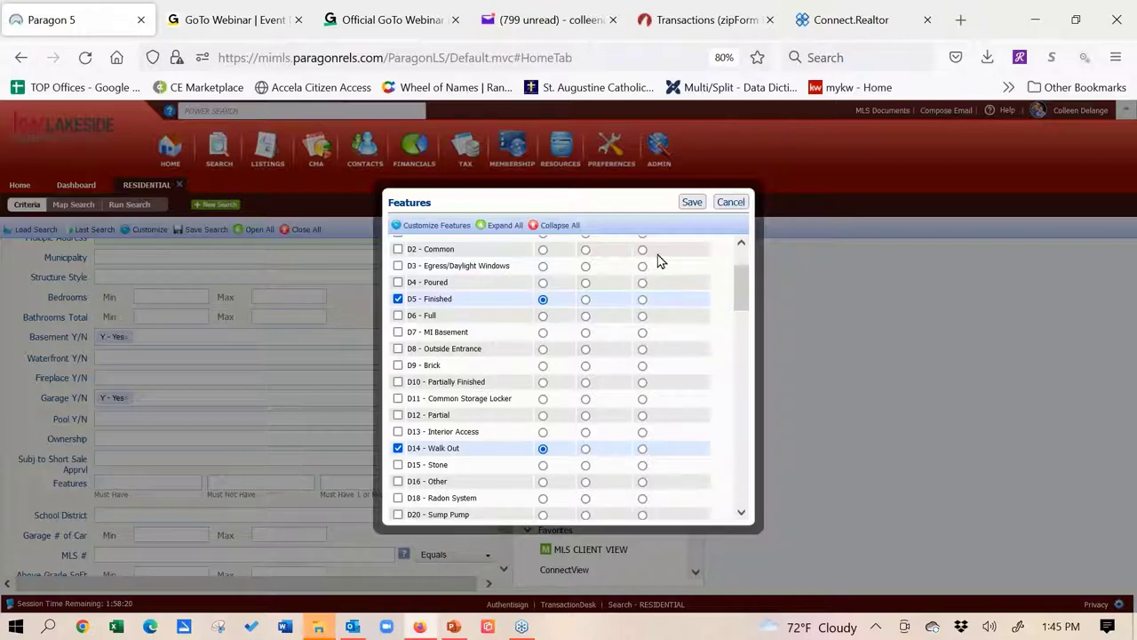
scroll(738, 283, "down", 2)
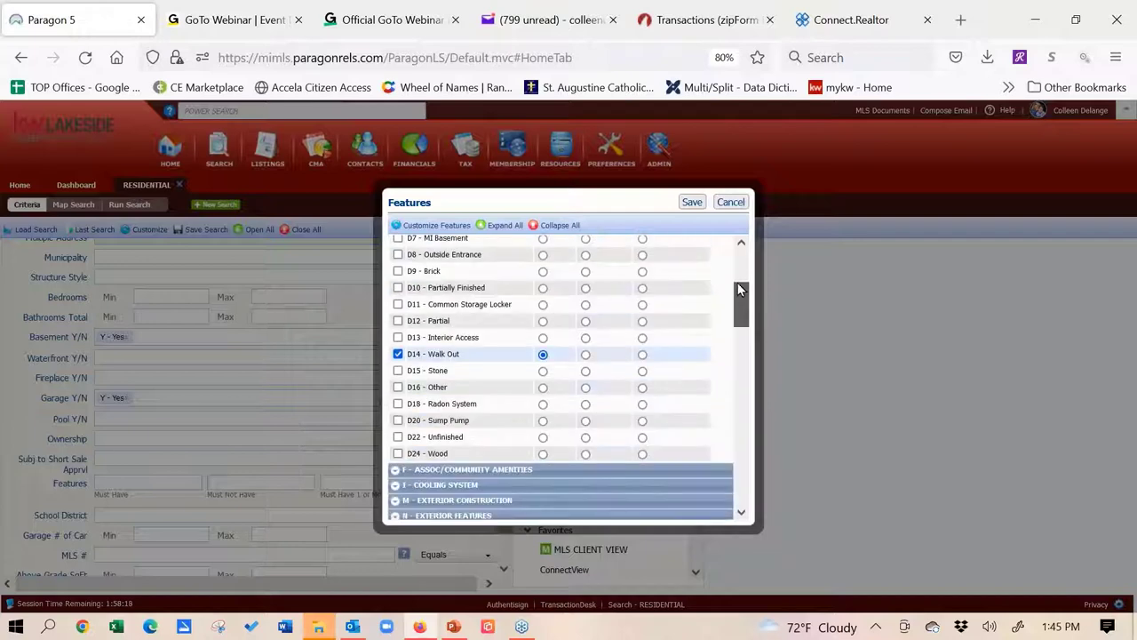
scroll(737, 283, "up", 3)
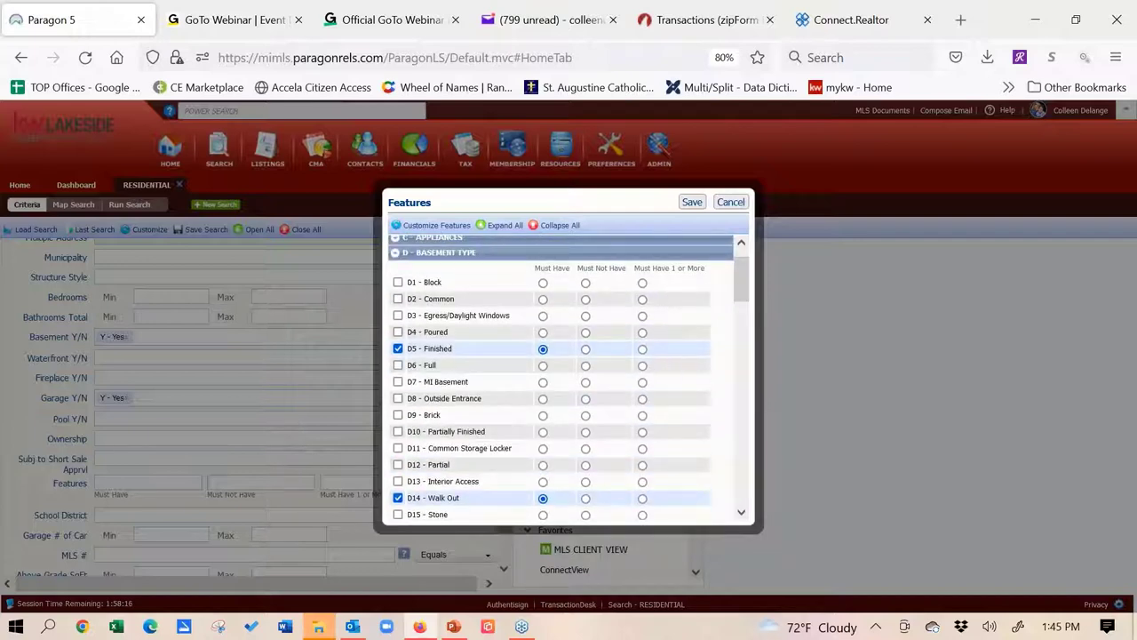
left_click_drag(741, 283, 757, 478)
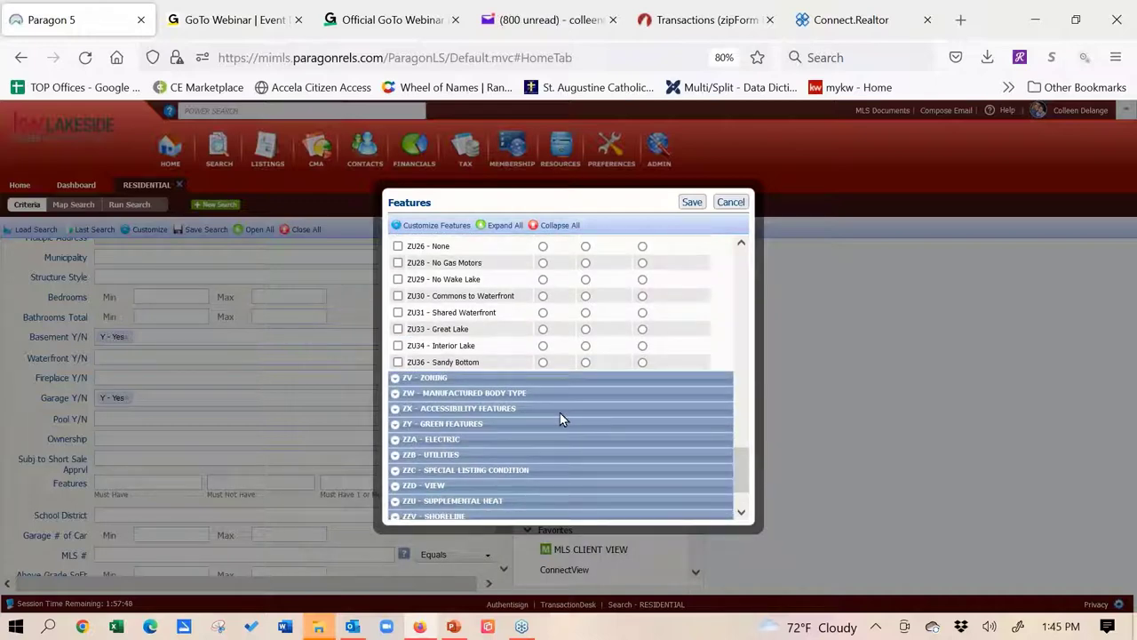
left_click(396, 440)
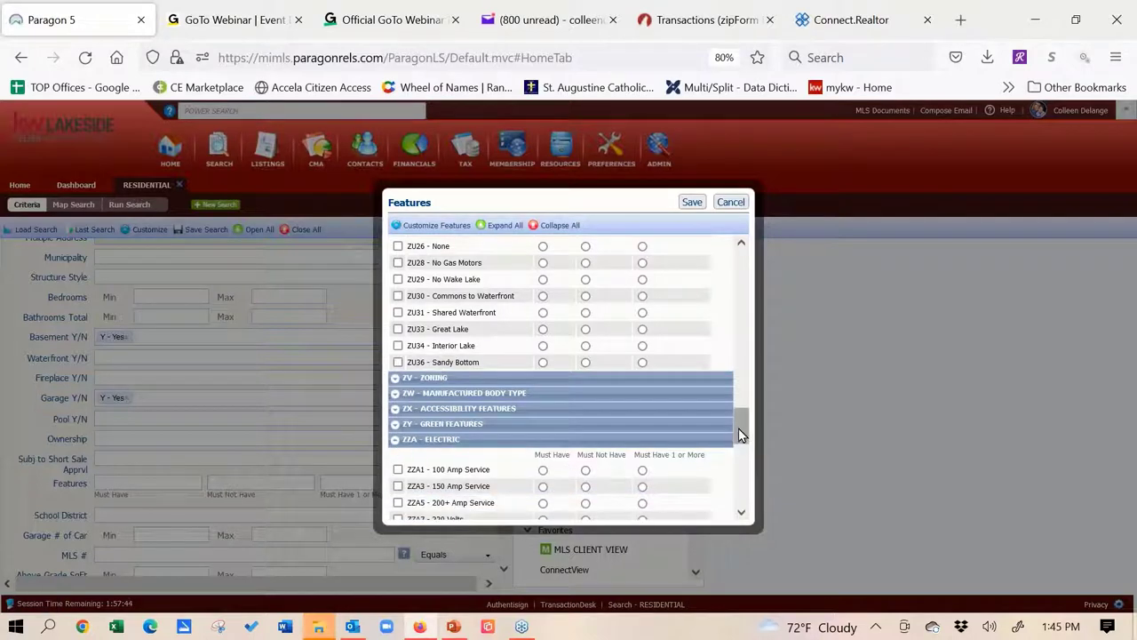
left_click_drag(742, 435, 738, 465)
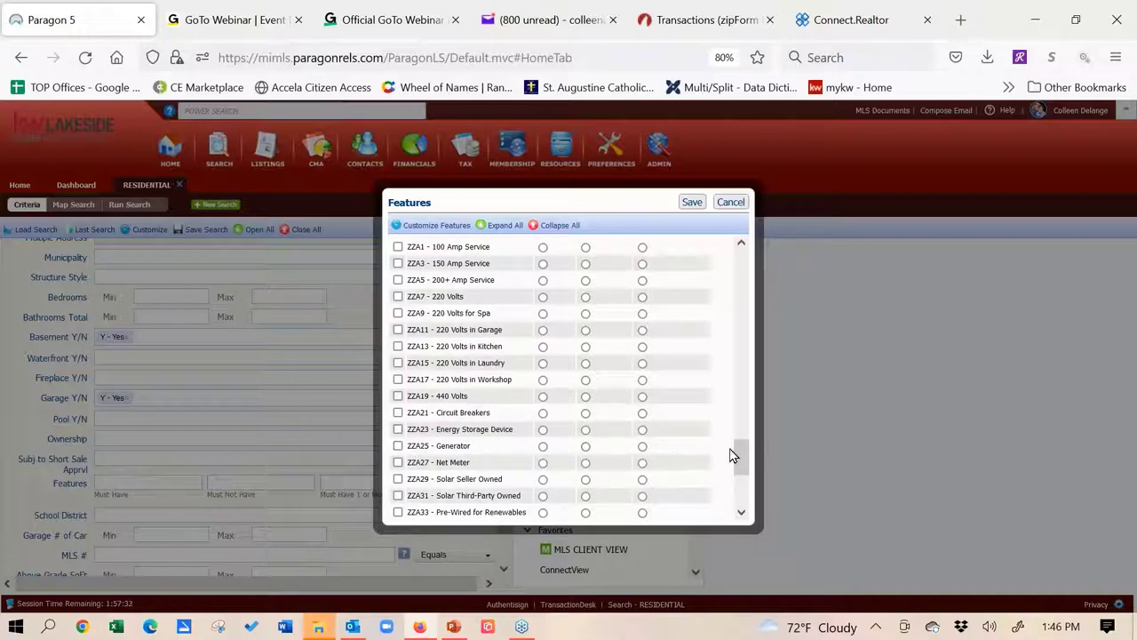
left_click_drag(737, 451, 744, 480)
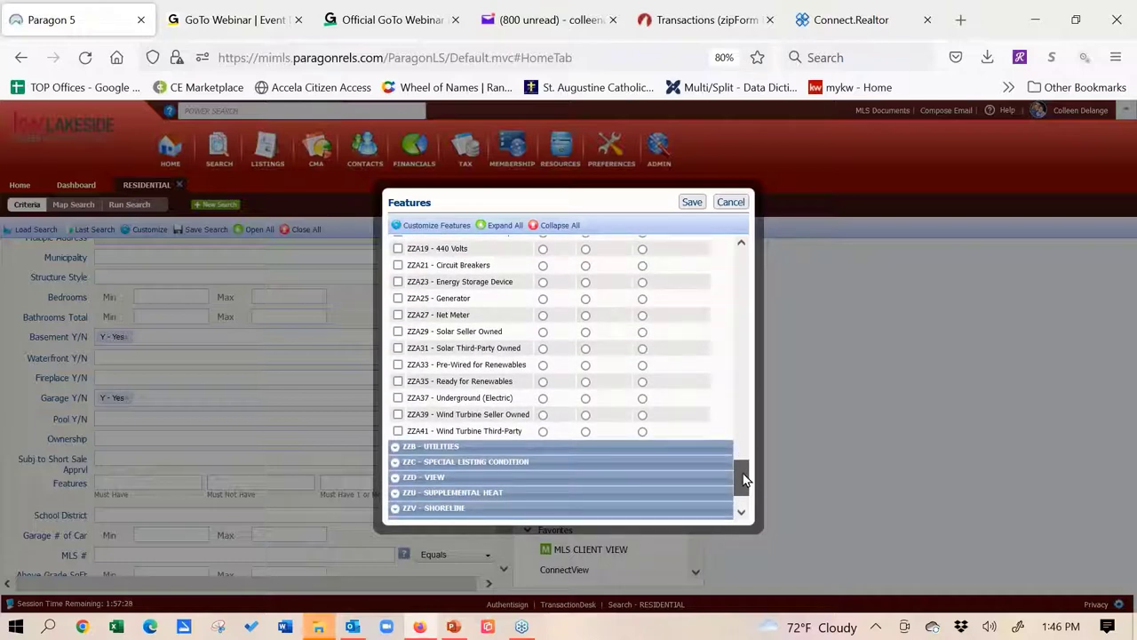
scroll(743, 476, "down", 1)
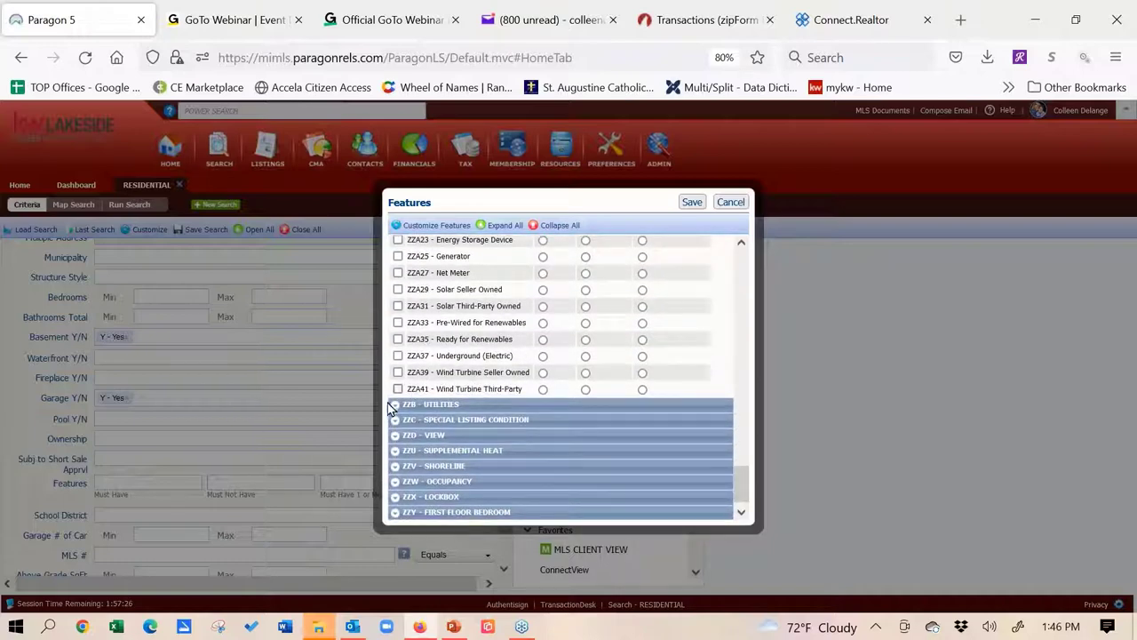
Browse the ZZB - Utilities and ZZW - Occupancy feature categories by expanding them
left_click(395, 407)
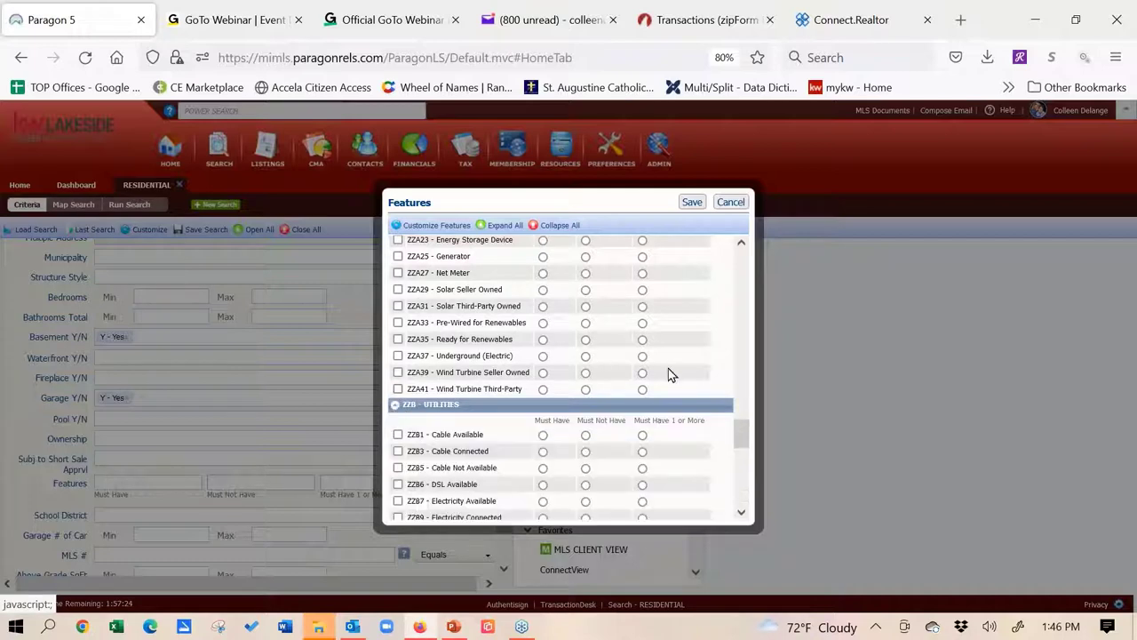
left_click_drag(737, 431, 741, 443)
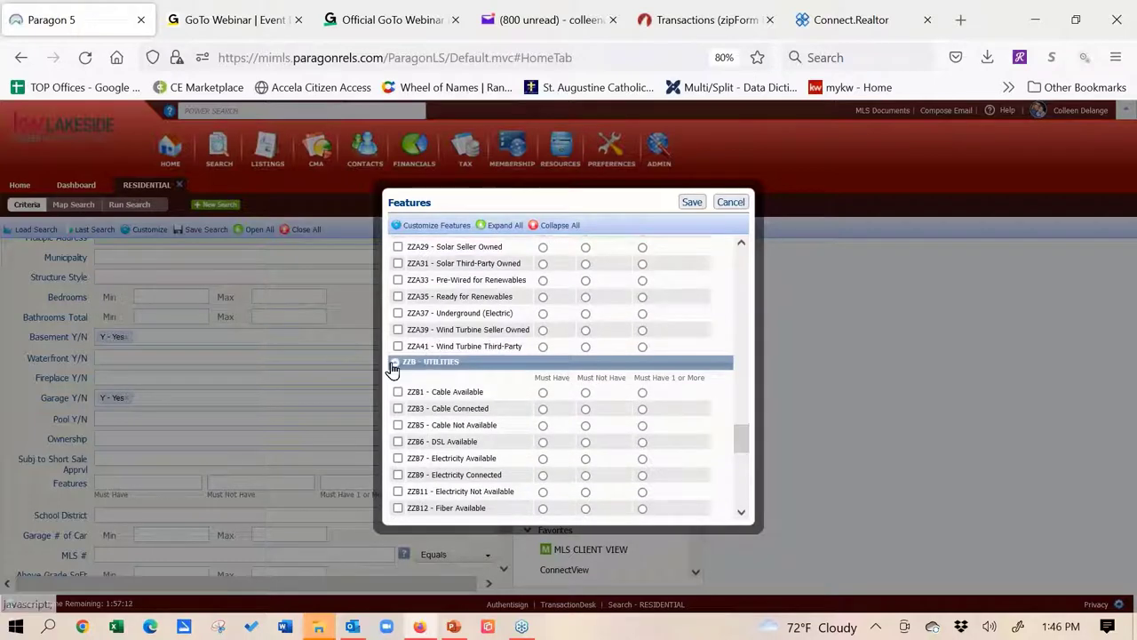
left_click(555, 363)
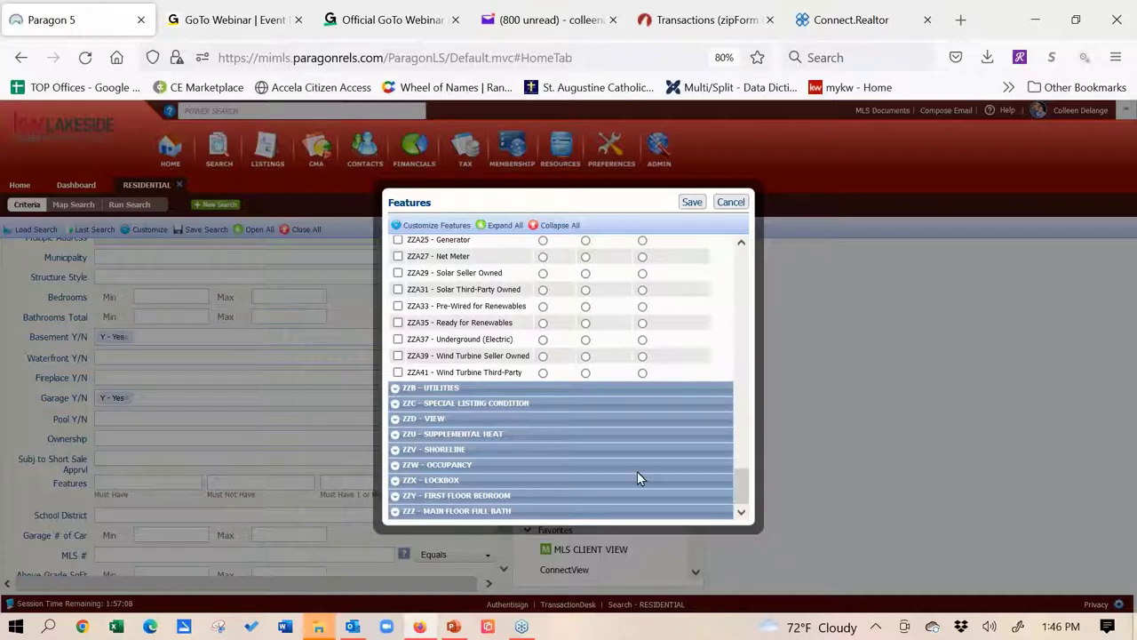
left_click(397, 464)
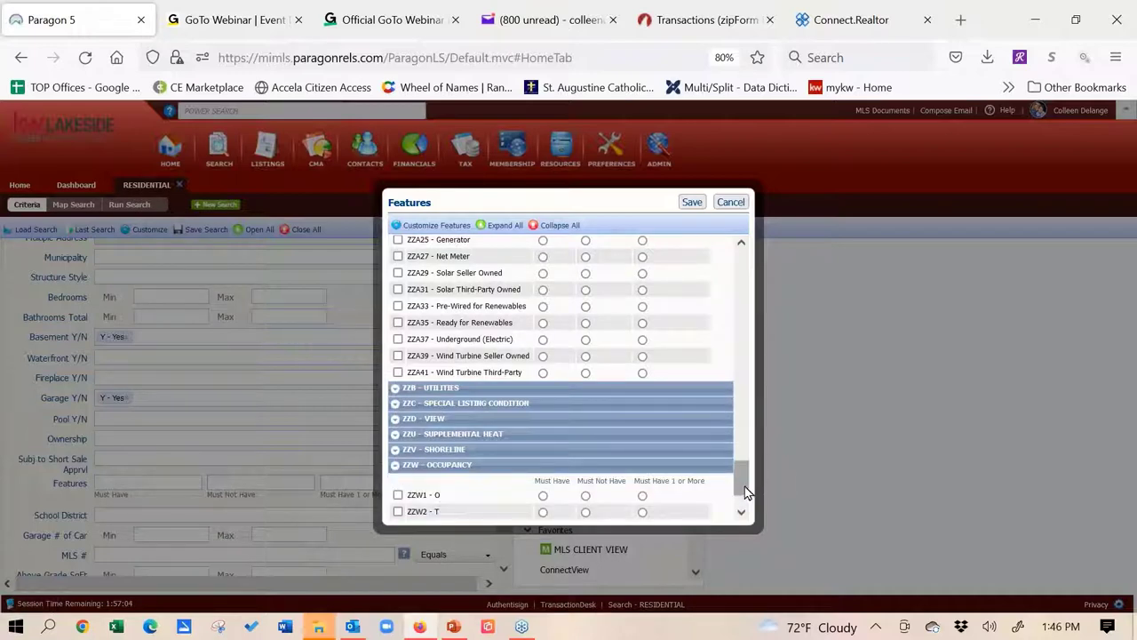
left_click_drag(742, 483, 742, 488)
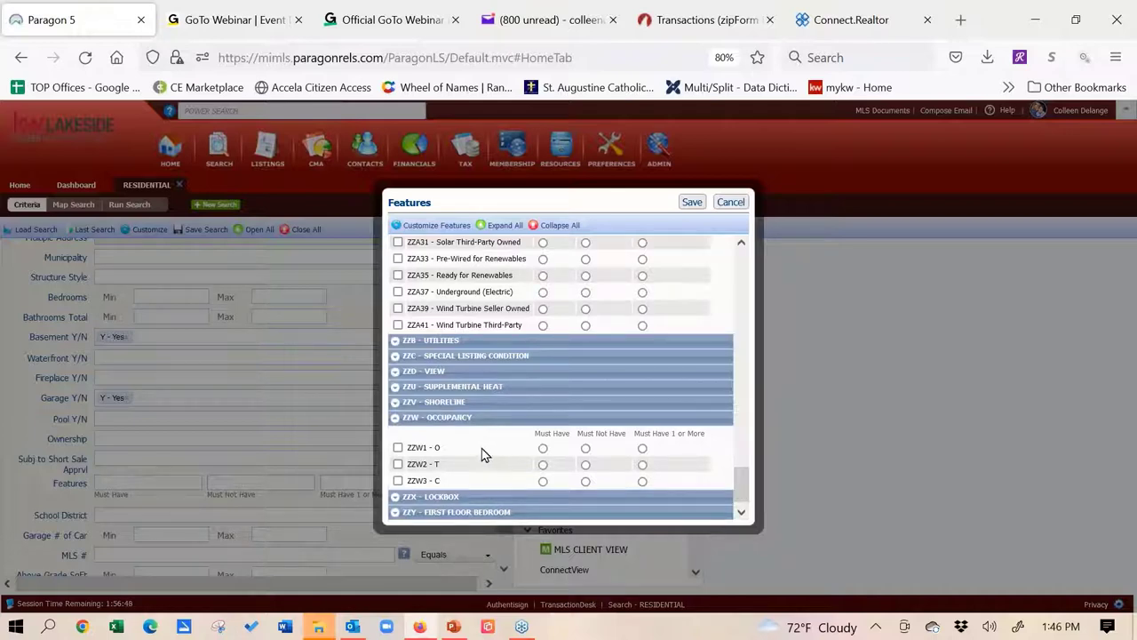
Browse ZZV - Shoreline, collapse the open categories, and cancel the Features picker unchanged
left_click(396, 405)
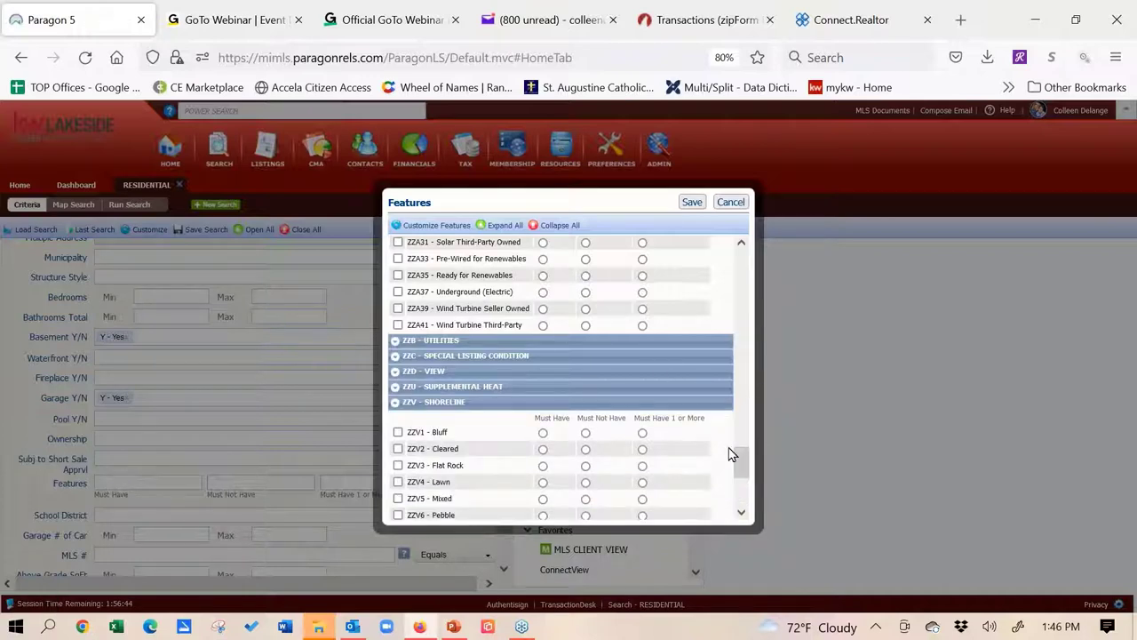
left_click_drag(744, 463, 744, 474)
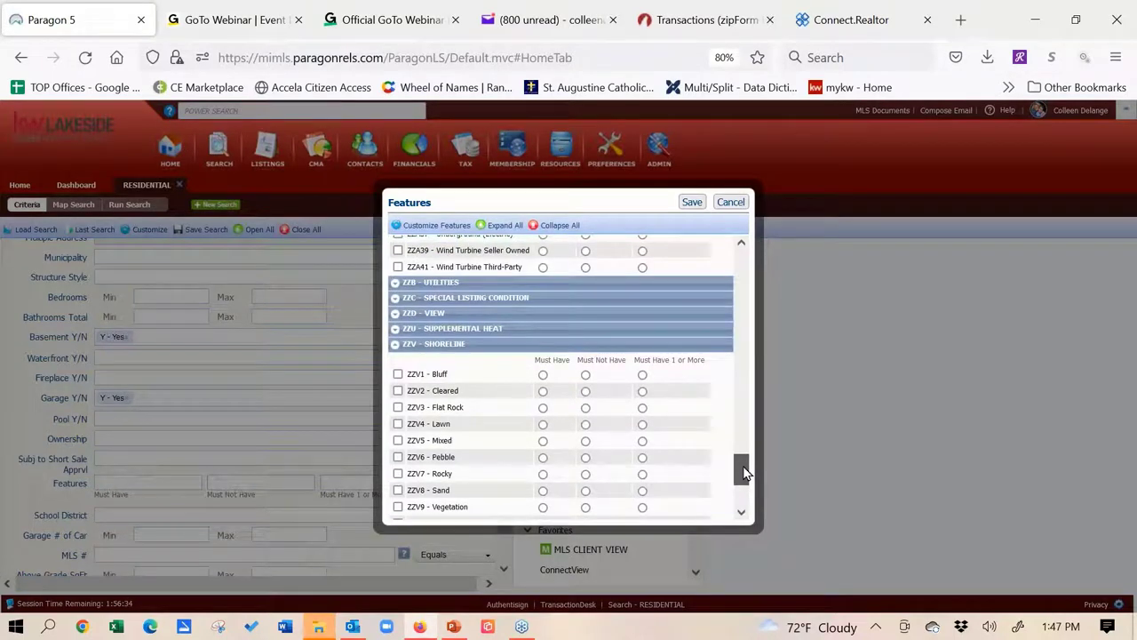
left_click_drag(745, 473, 745, 465)
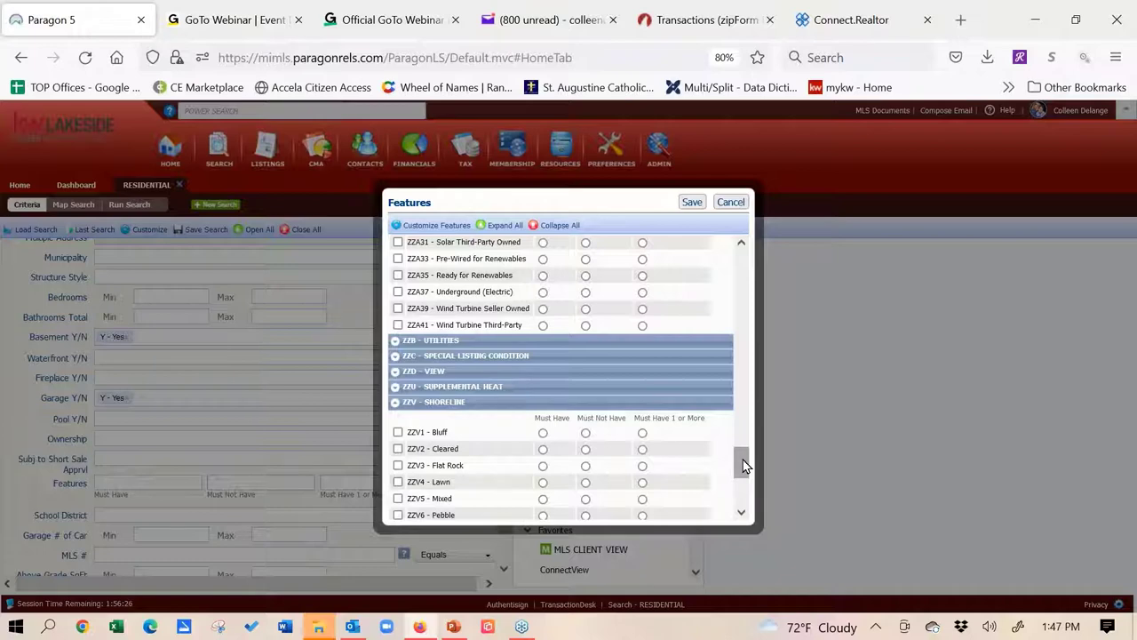
left_click_drag(744, 465, 746, 497)
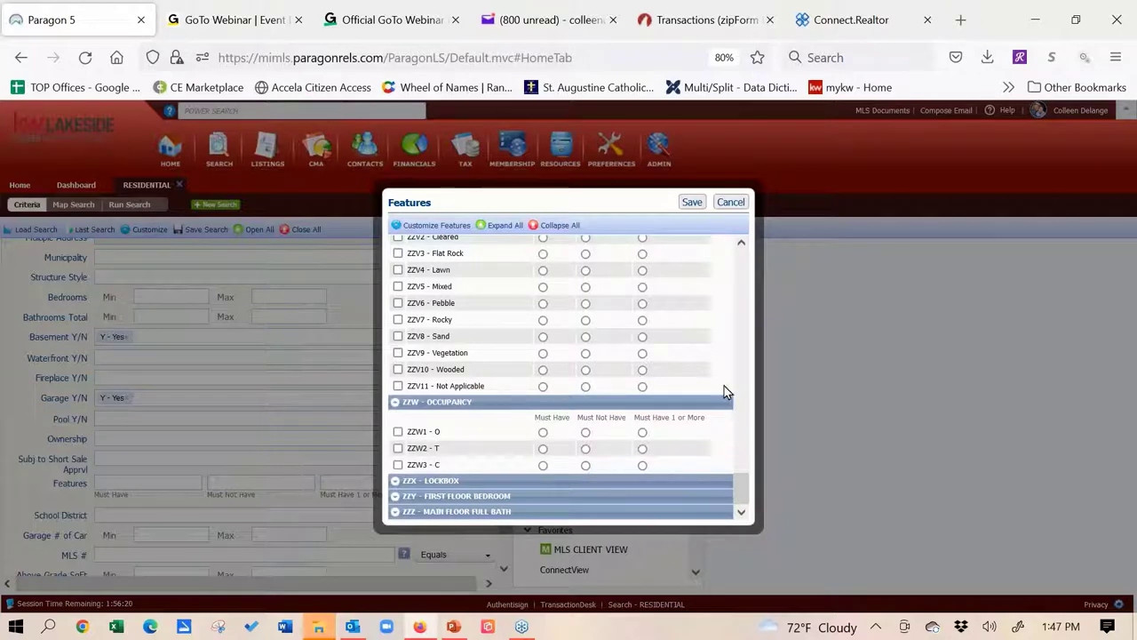
left_click(396, 405)
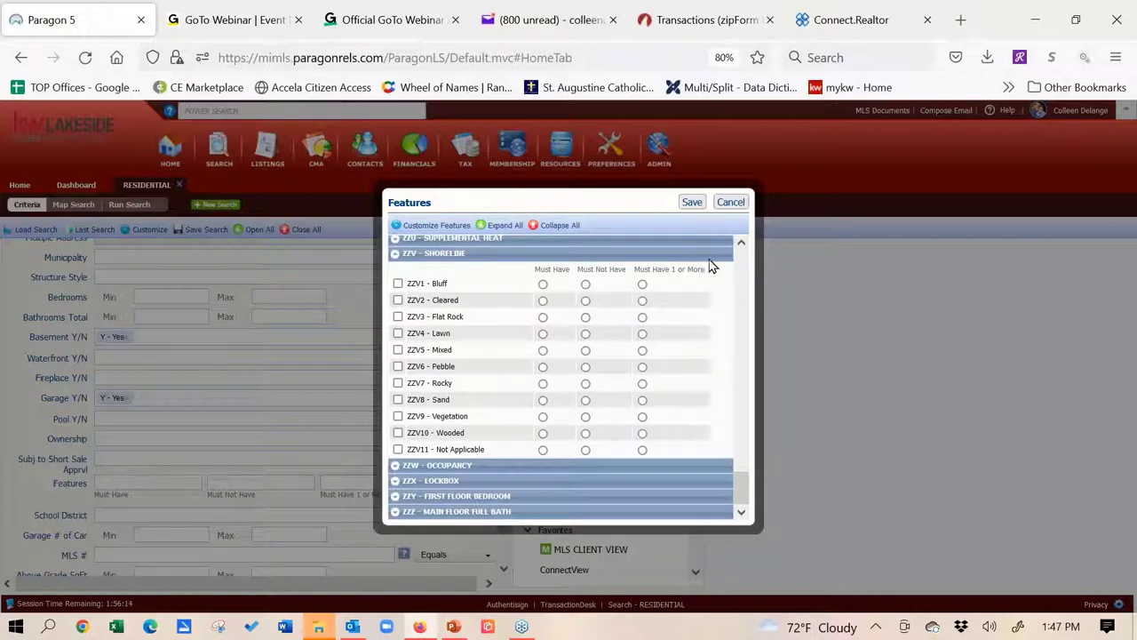
left_click(396, 253)
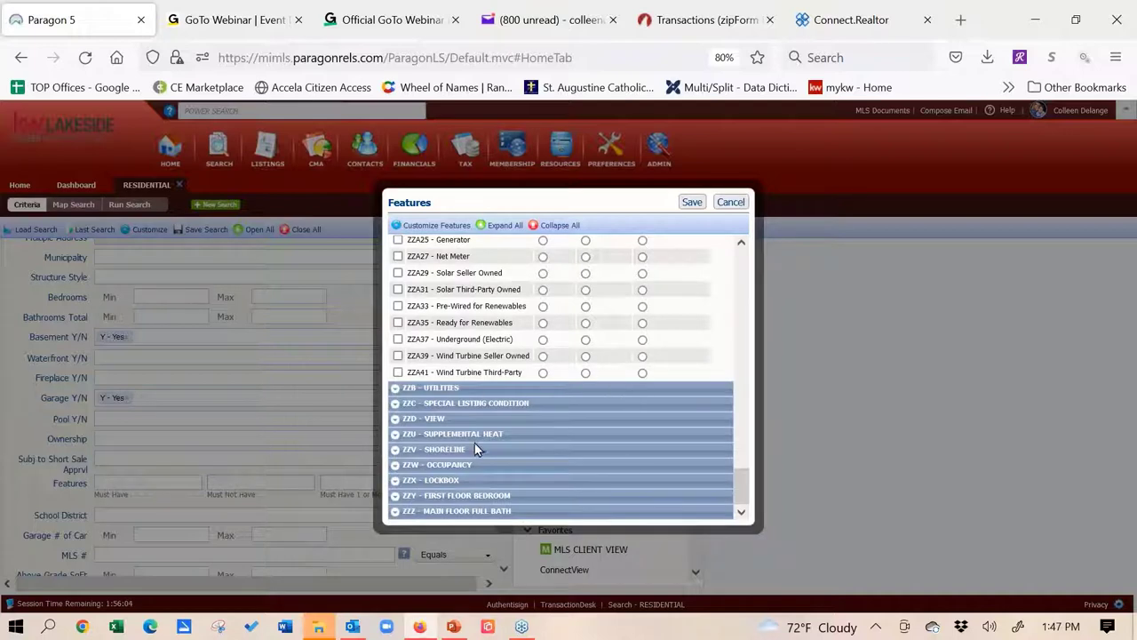
left_click(727, 203)
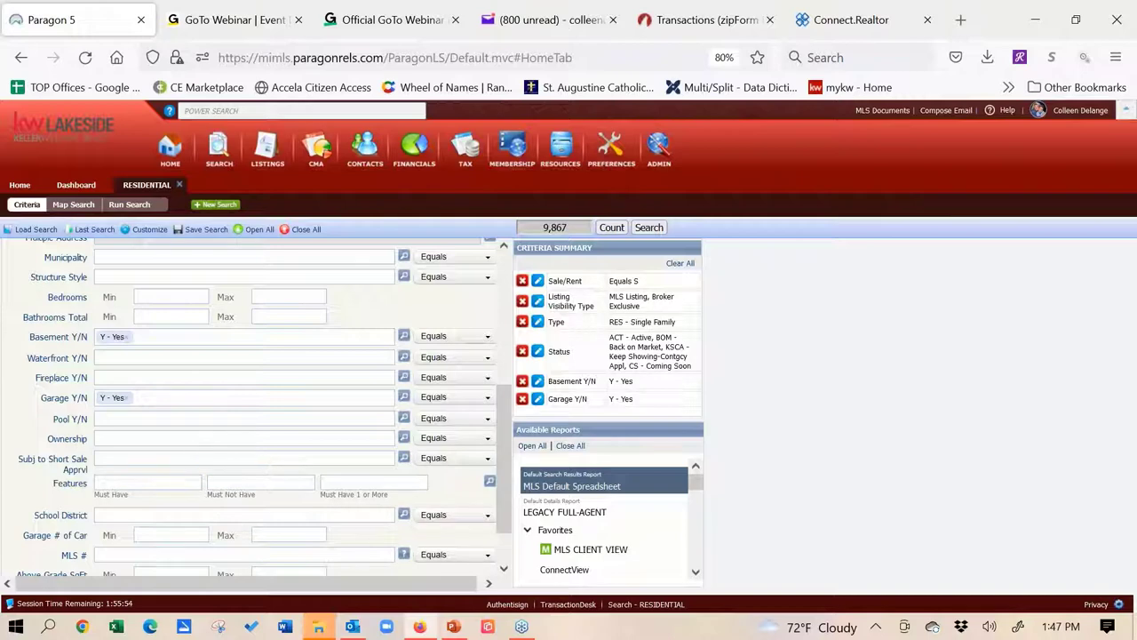
scroll(139, 474, "down", 1)
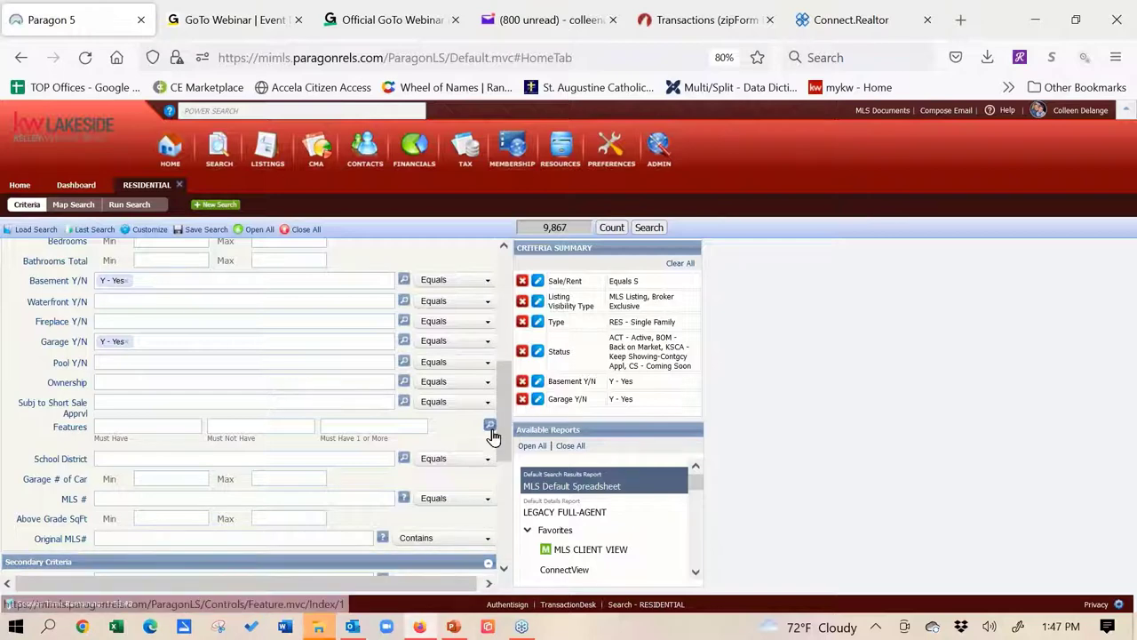
left_click_drag(504, 434, 496, 332)
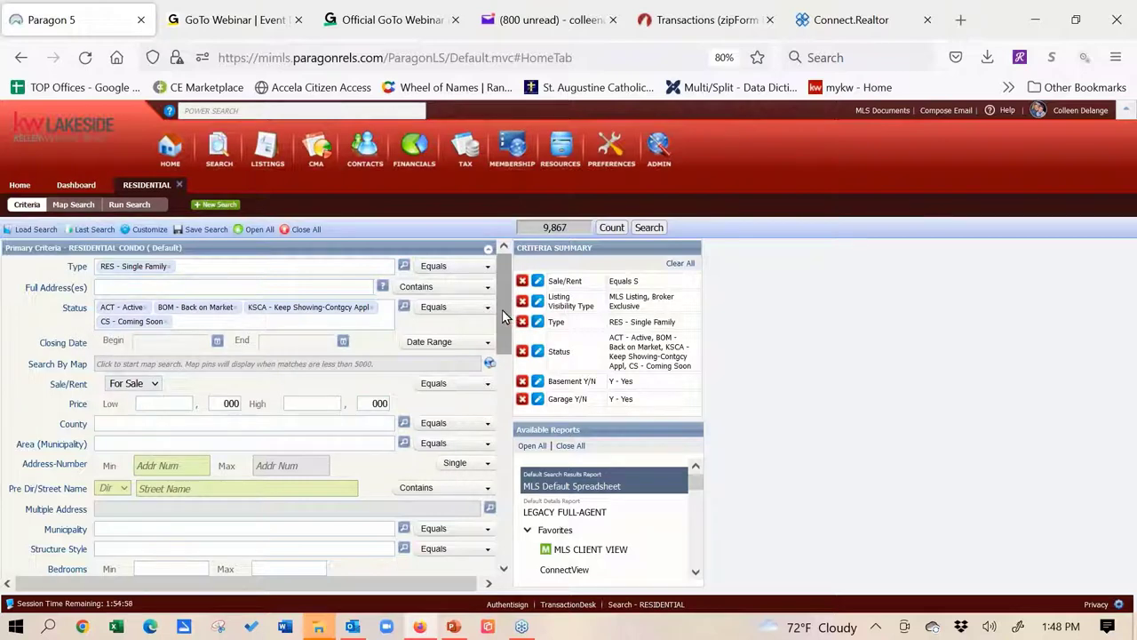
Review the Secondary Criteria fields, then bring up Customize with its Fields and Containers options
scroll(505, 408, "down", 3)
scroll(505, 409, "down", 5)
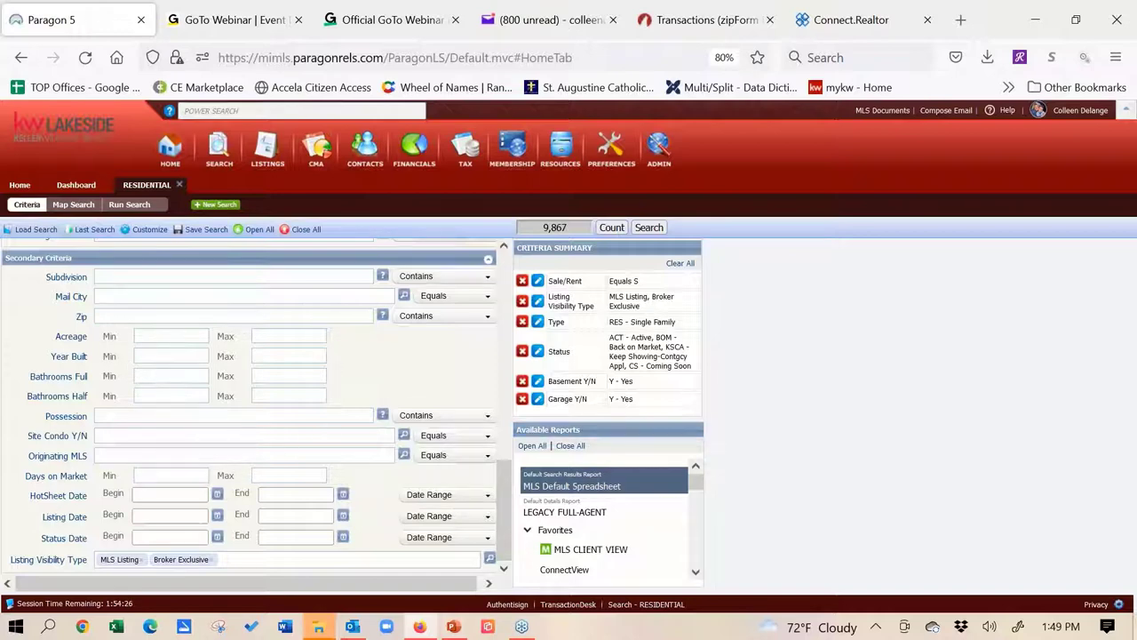
left_click(489, 264)
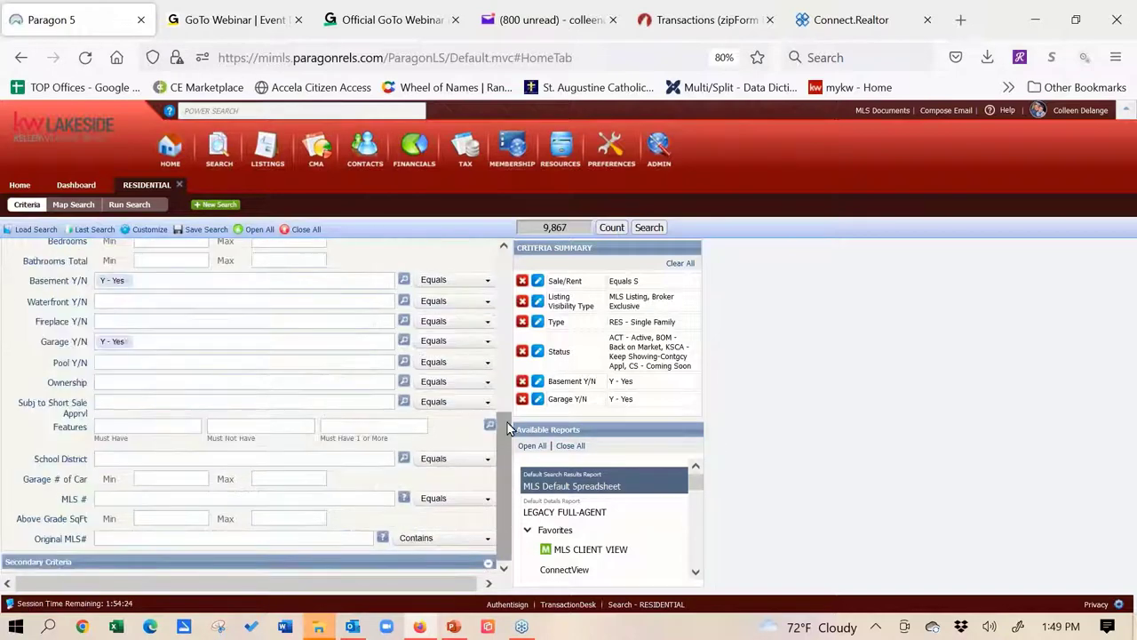
left_click(490, 566)
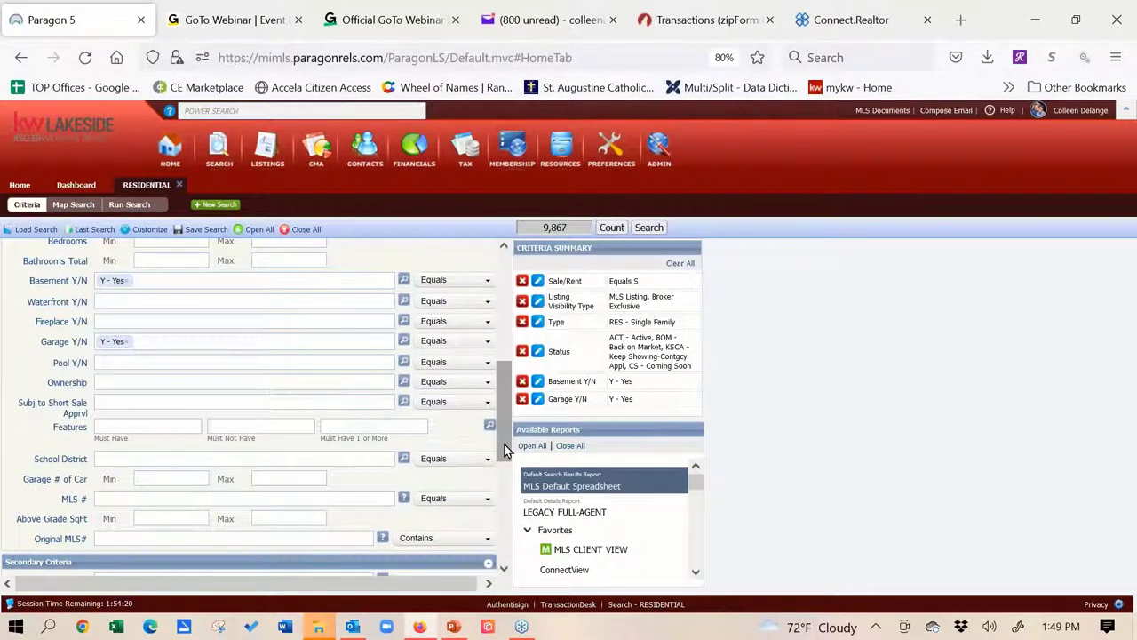
left_click_drag(504, 443, 509, 520)
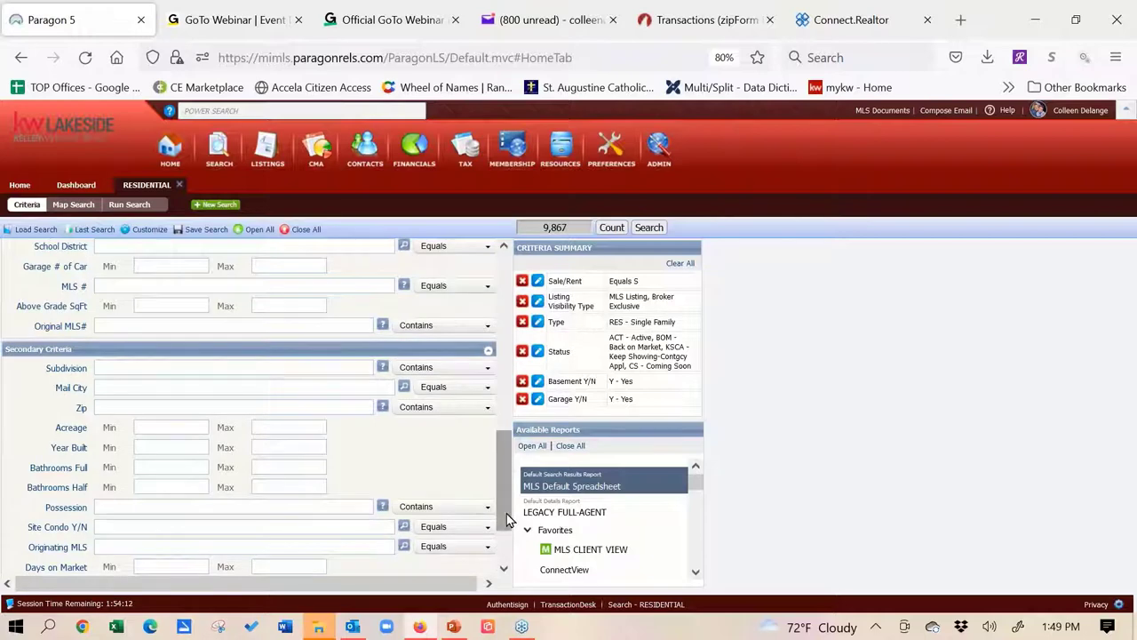
mouse_move(153, 238)
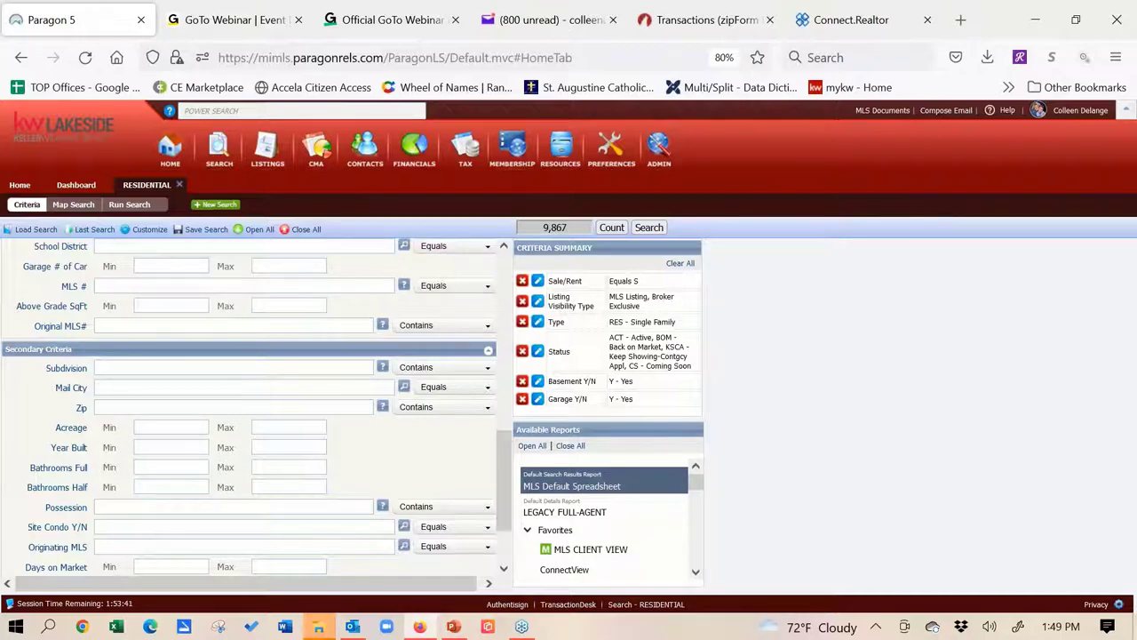
left_click(142, 231)
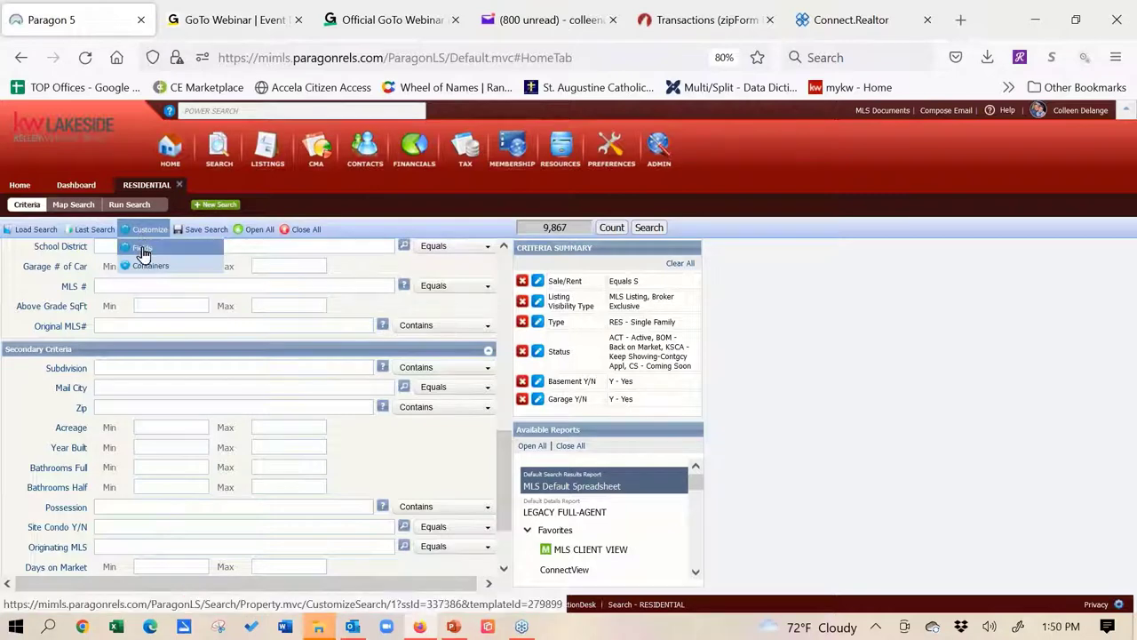
Move Area (Municipality) up next to Status and remove Acreage from the Secondary Criteria fields
left_click(143, 251)
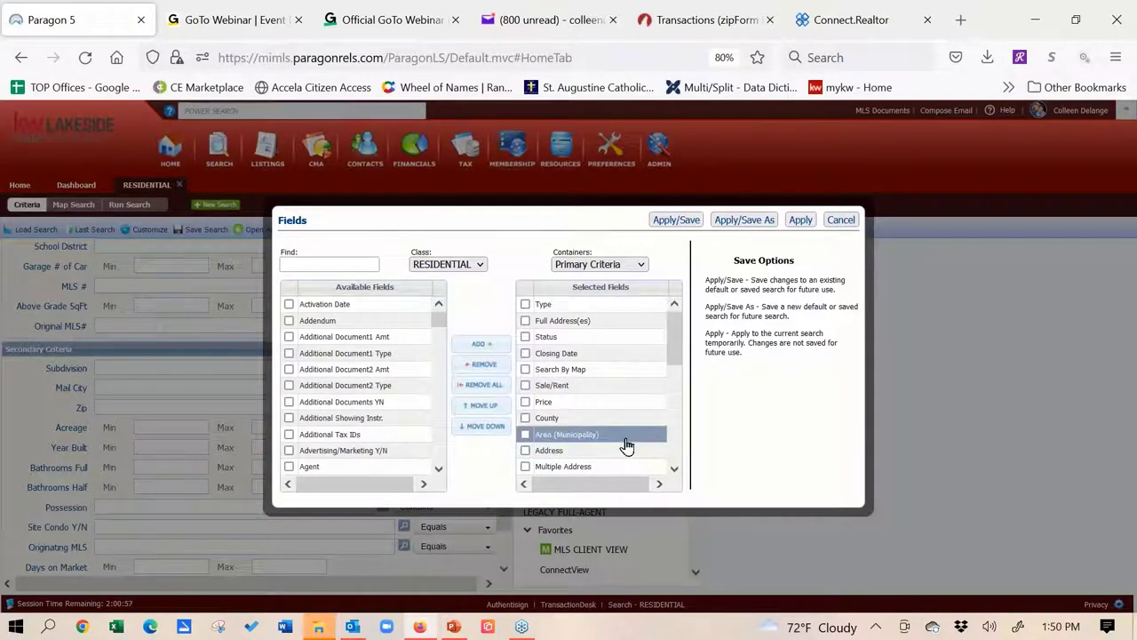
left_click_drag(627, 444, 625, 360)
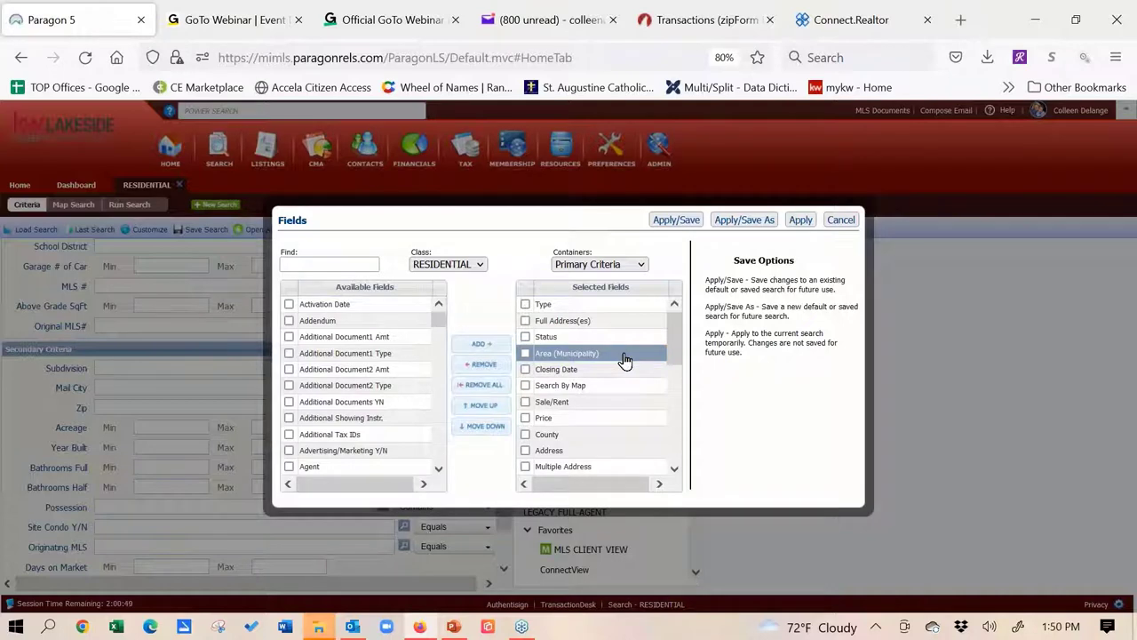
left_click(640, 265)
left_click(631, 301)
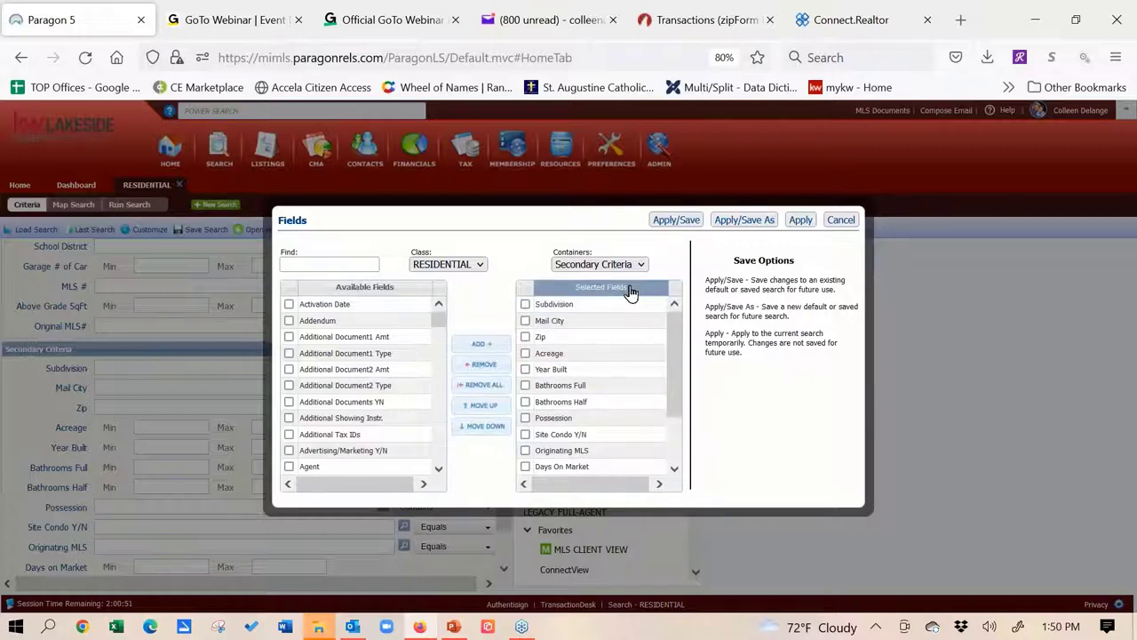
left_click(526, 354)
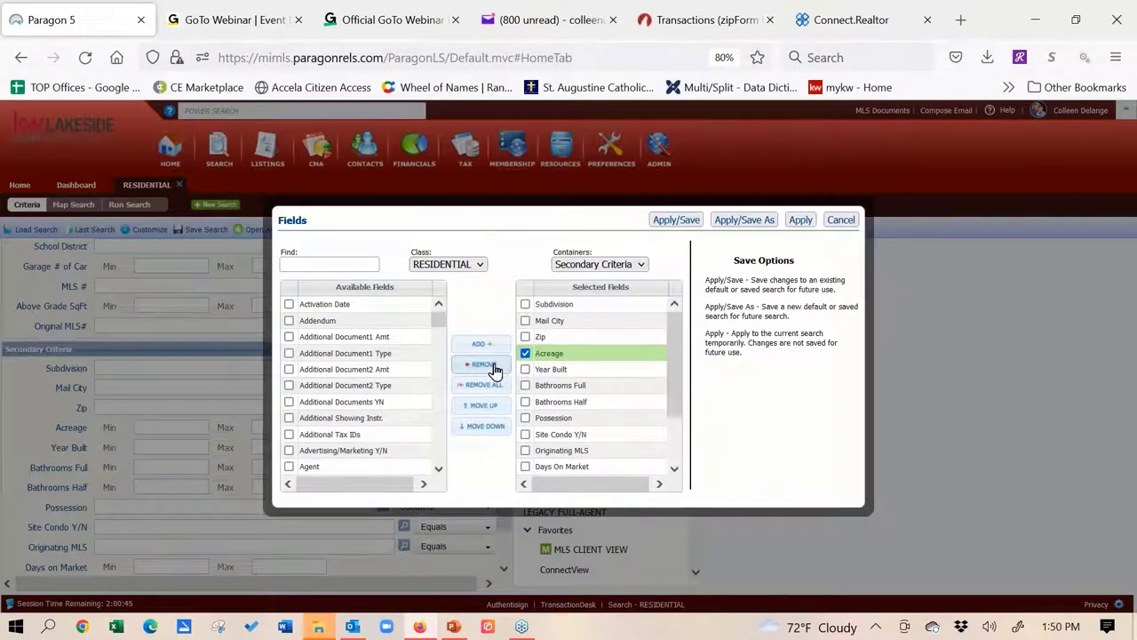
left_click(495, 368)
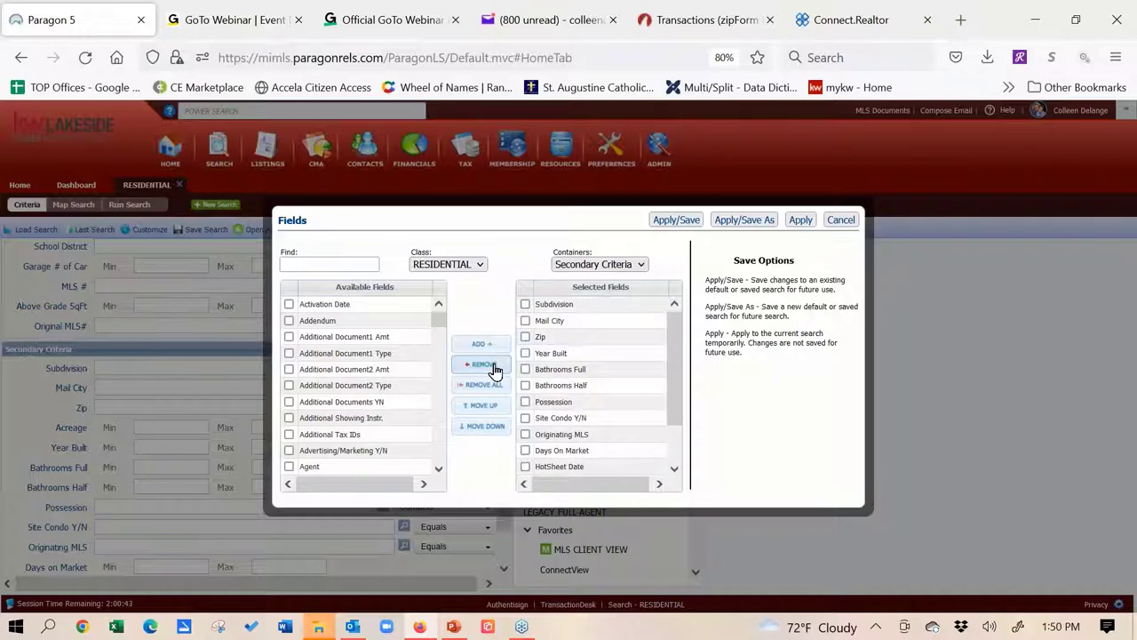
Add Acreage to the Primary Criteria fields right after Price and apply the change
left_click(582, 265)
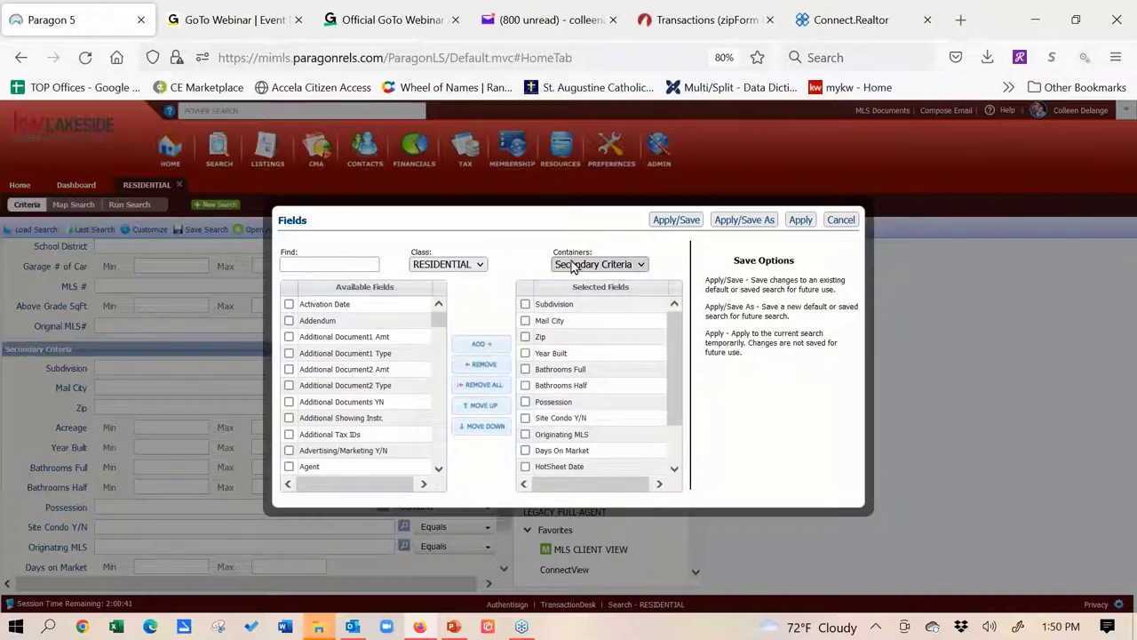
left_click(582, 283)
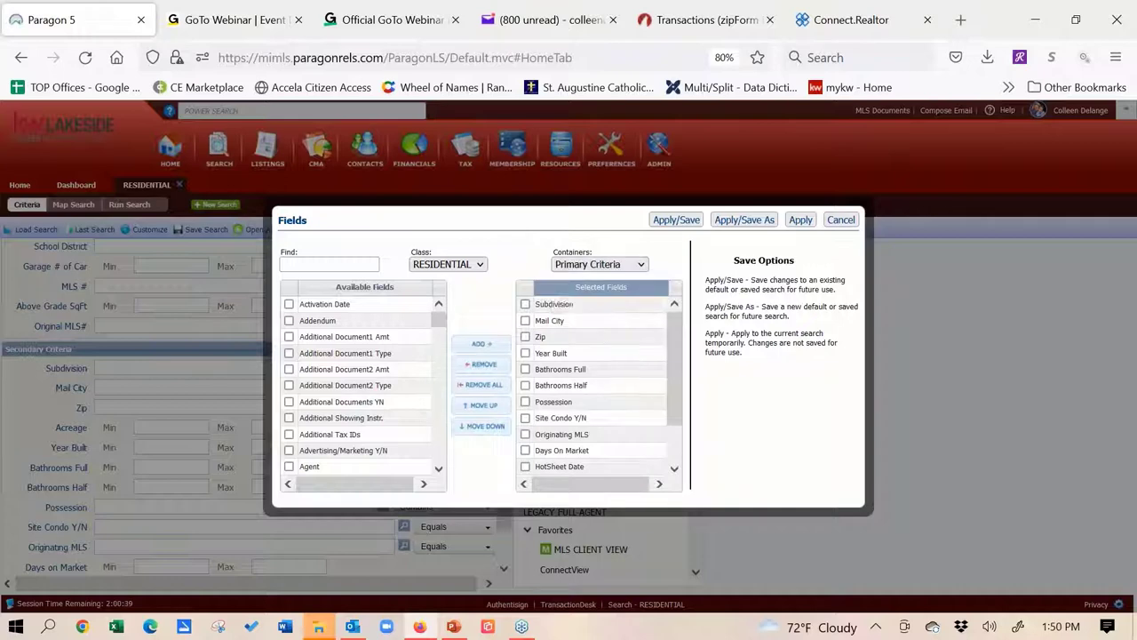
left_click(311, 258)
type("acr")
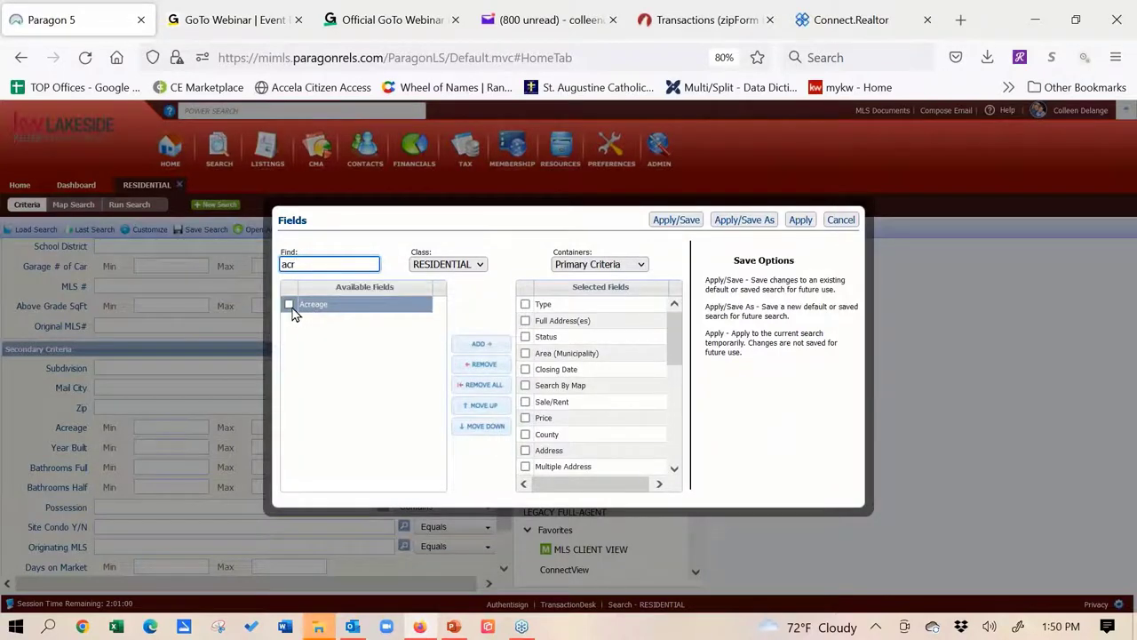
left_click(290, 304)
left_click(493, 344)
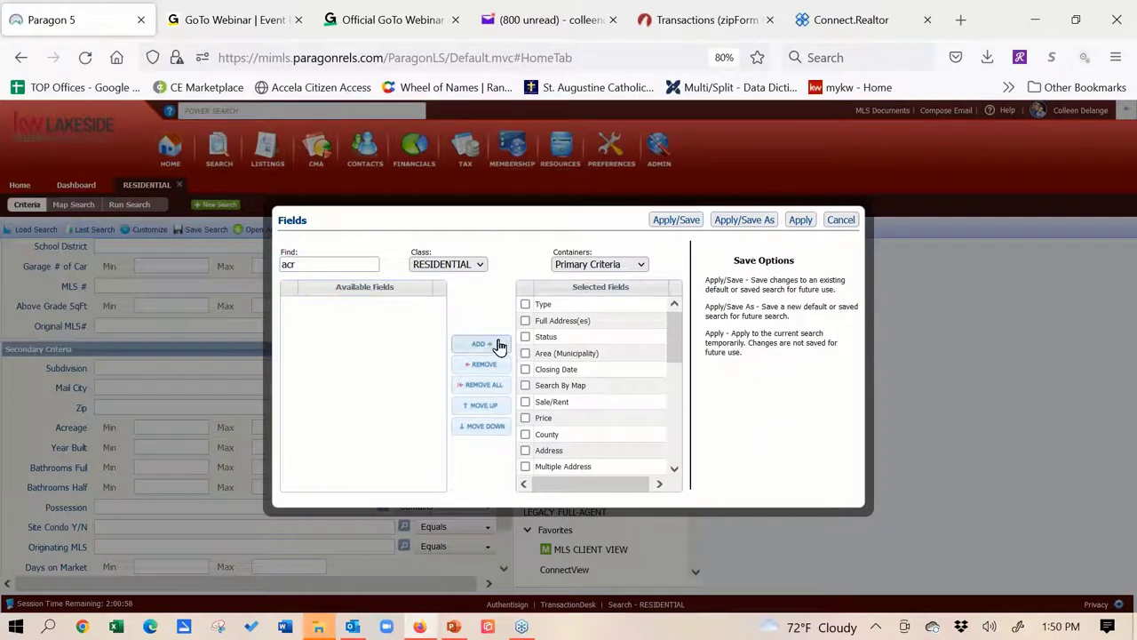
left_click_drag(677, 338, 691, 450)
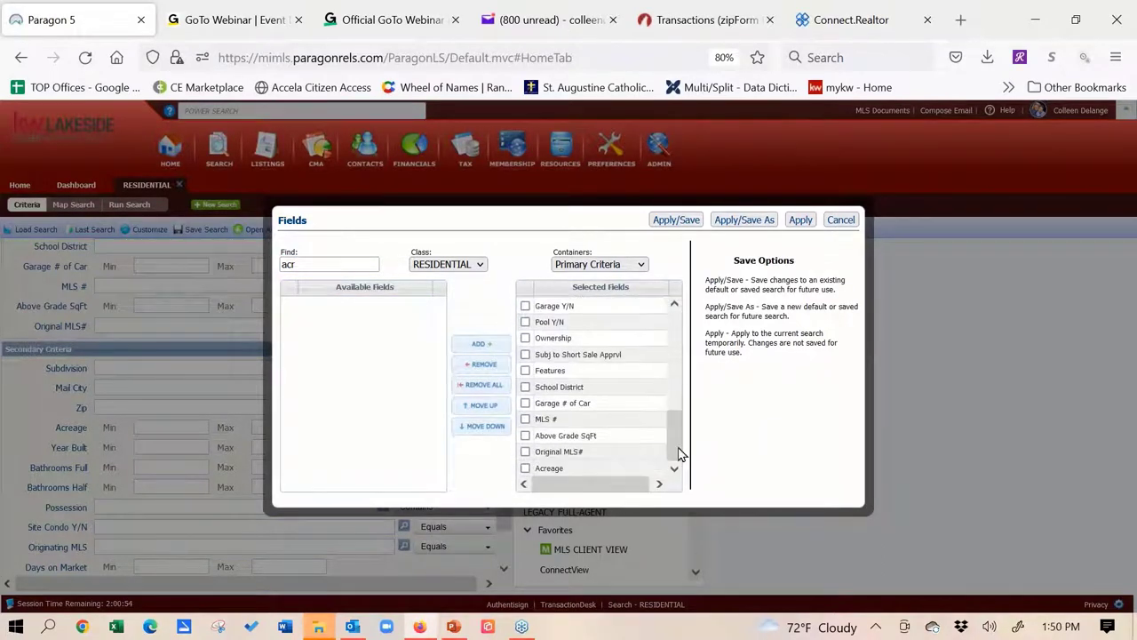
left_click(610, 471)
left_click_drag(609, 472, 632, 331)
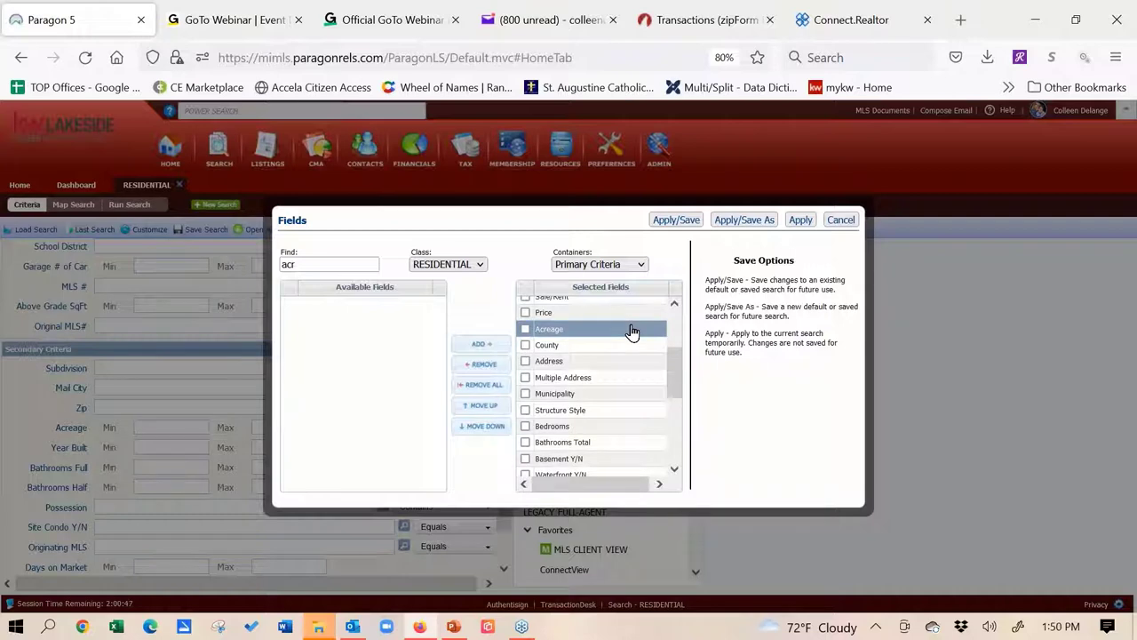
left_click(803, 229)
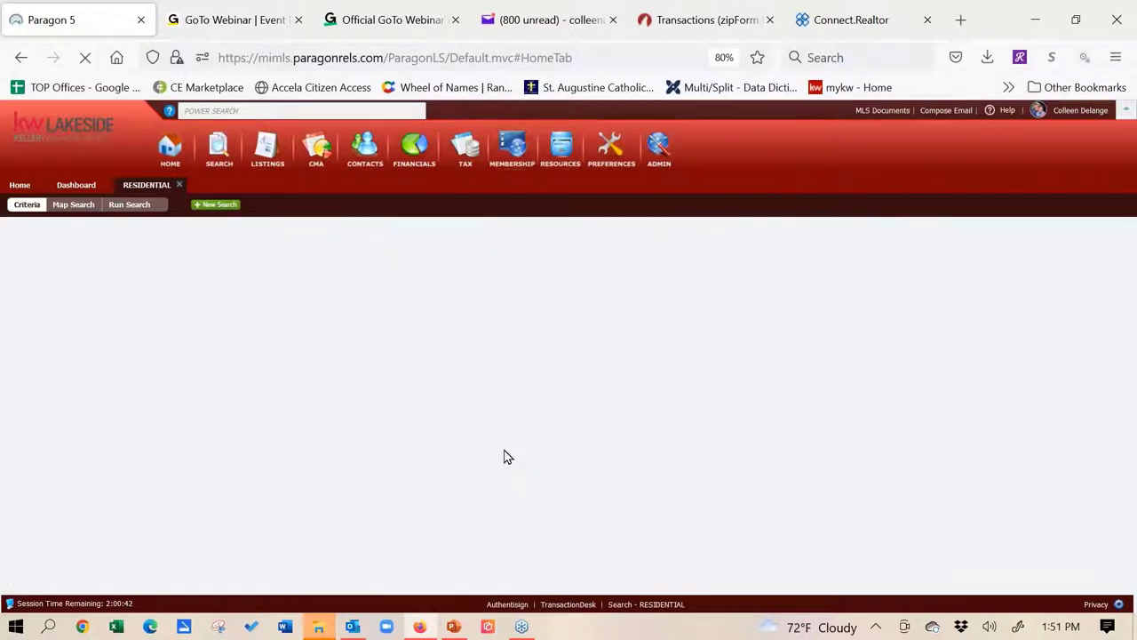
left_click(504, 456)
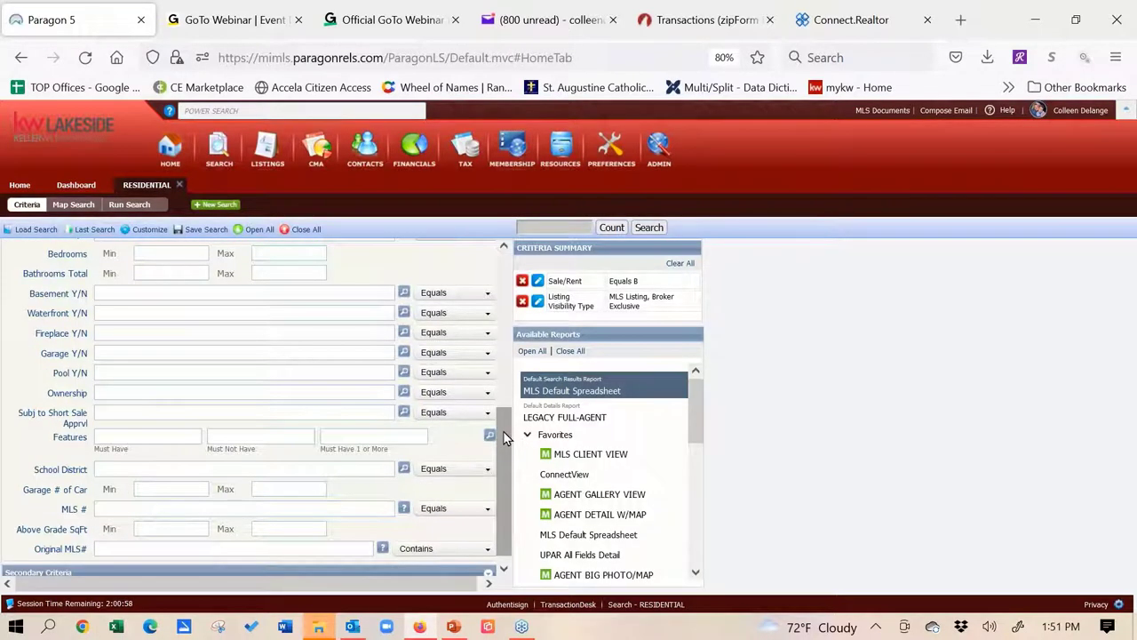
left_click_drag(503, 433, 499, 344)
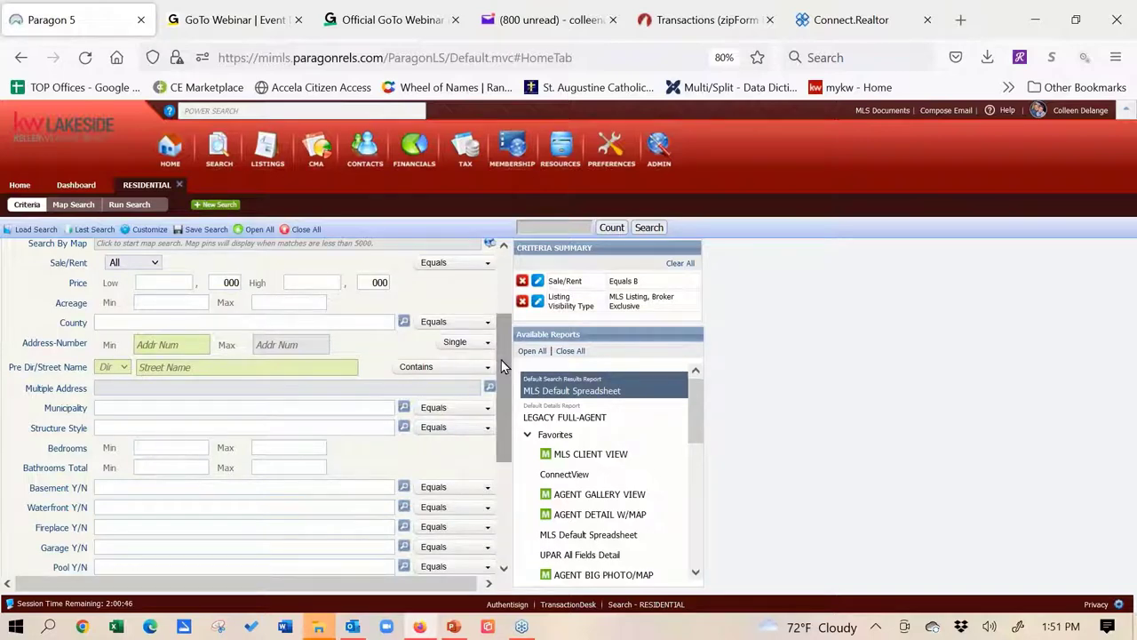
left_click_drag(501, 360, 496, 306)
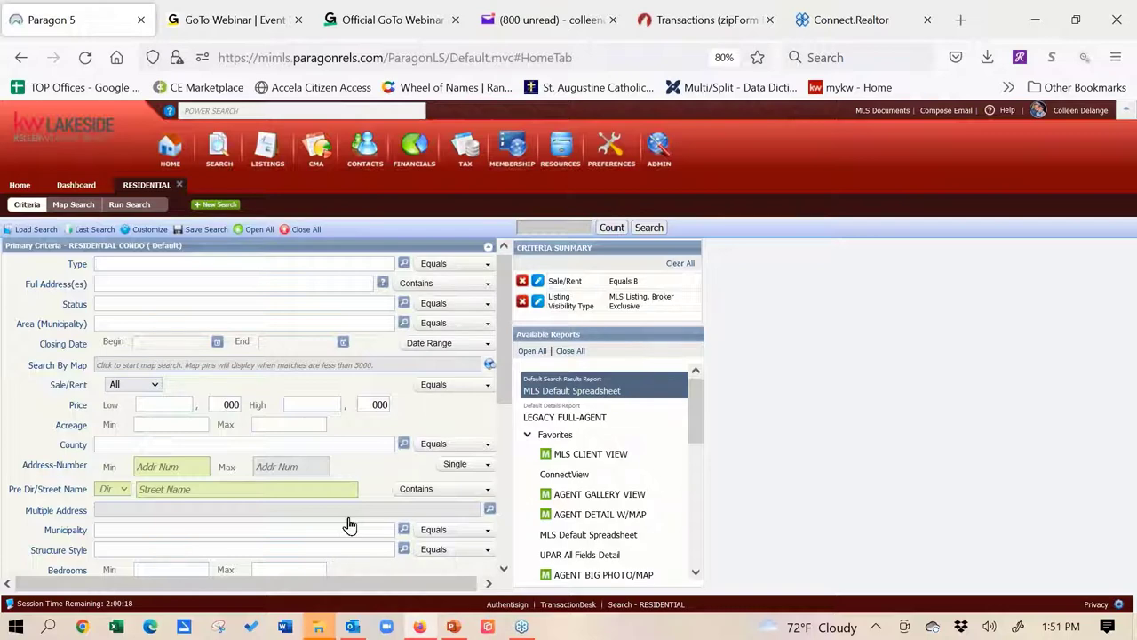
left_click(149, 229)
Set Type to RES - Single Family, Status to ALL ACTIVE, and Sale/Rent to For Sale
type("a")
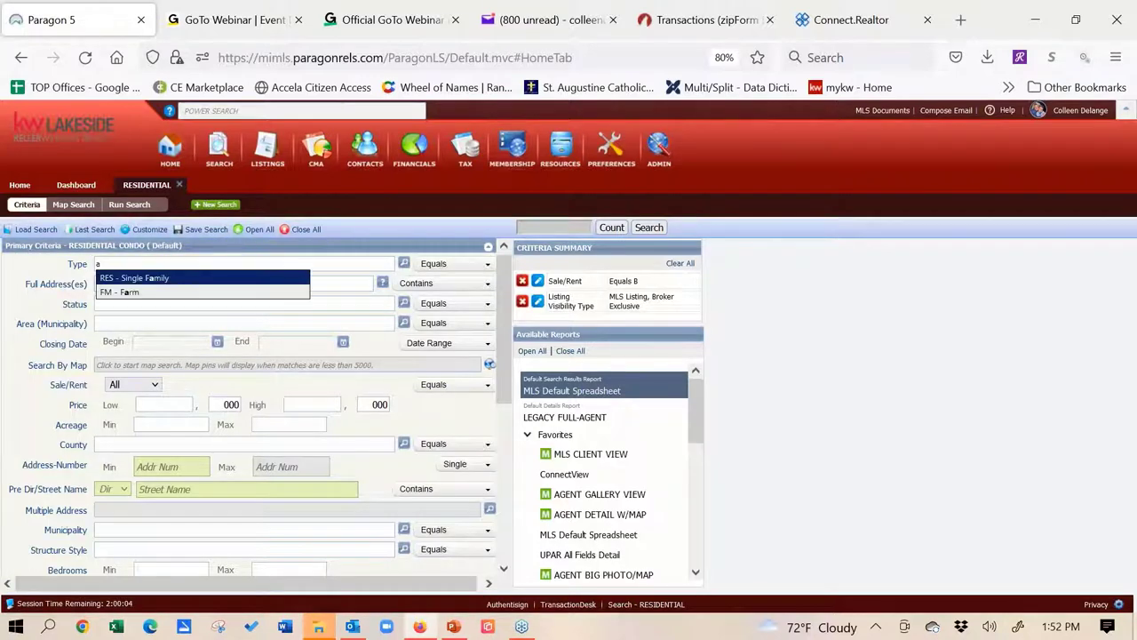
left_click(213, 279)
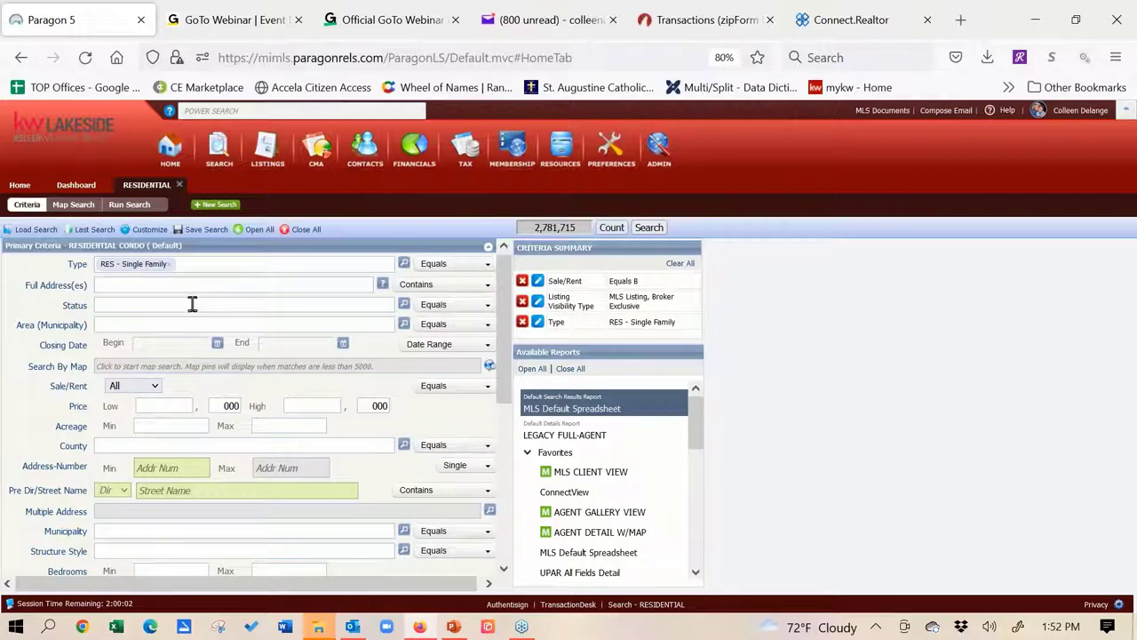
left_click(192, 304)
type("a")
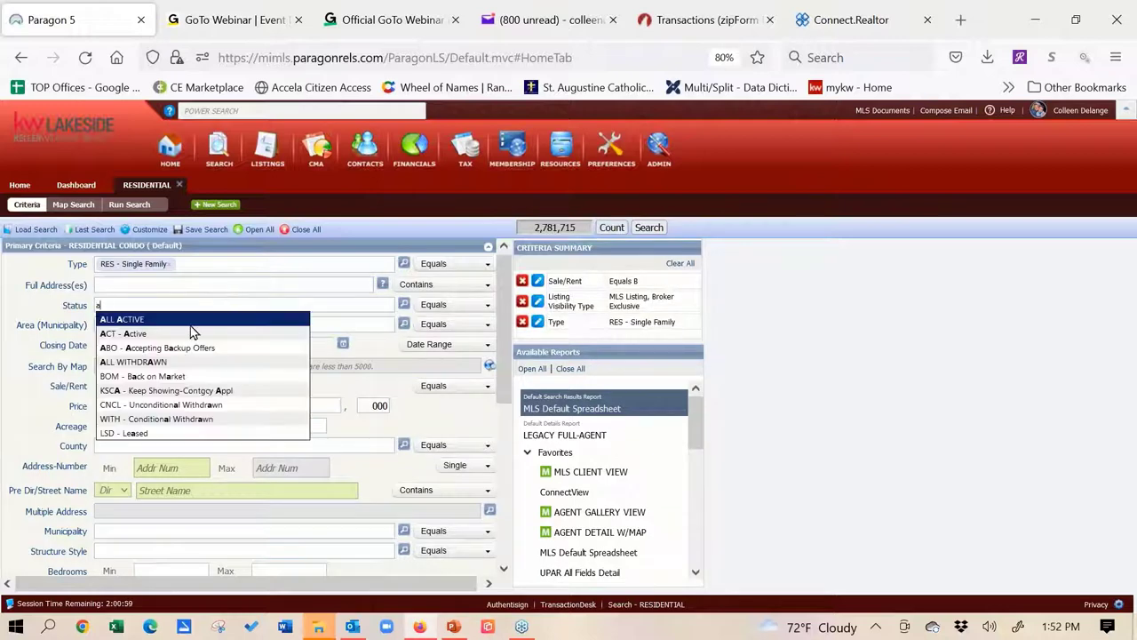
left_click(171, 325)
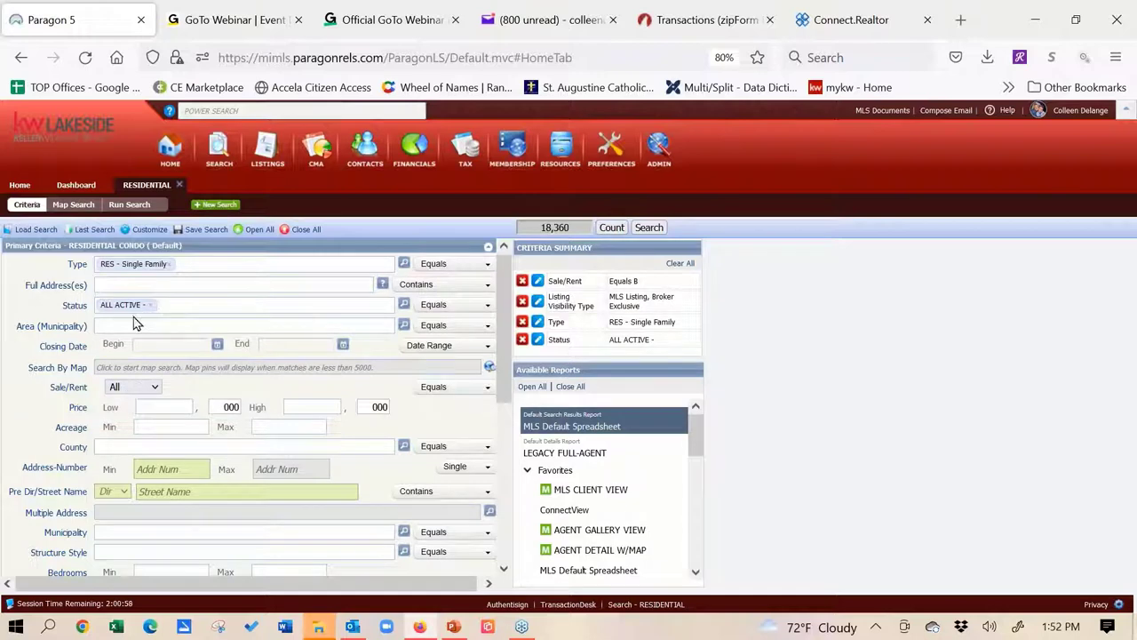
left_click(153, 392)
left_click(140, 443)
Require at least 3 bedrooms and 1000 above-grade sq ft, then switch to Search By Map
left_click(156, 565)
type("3")
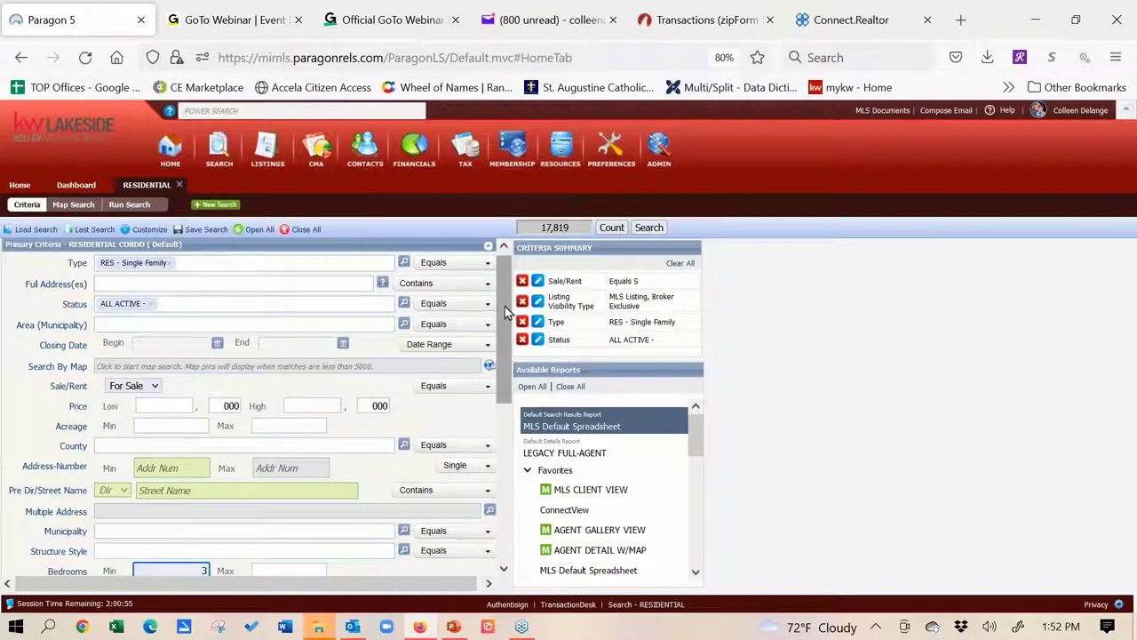
left_click_drag(503, 306, 503, 441)
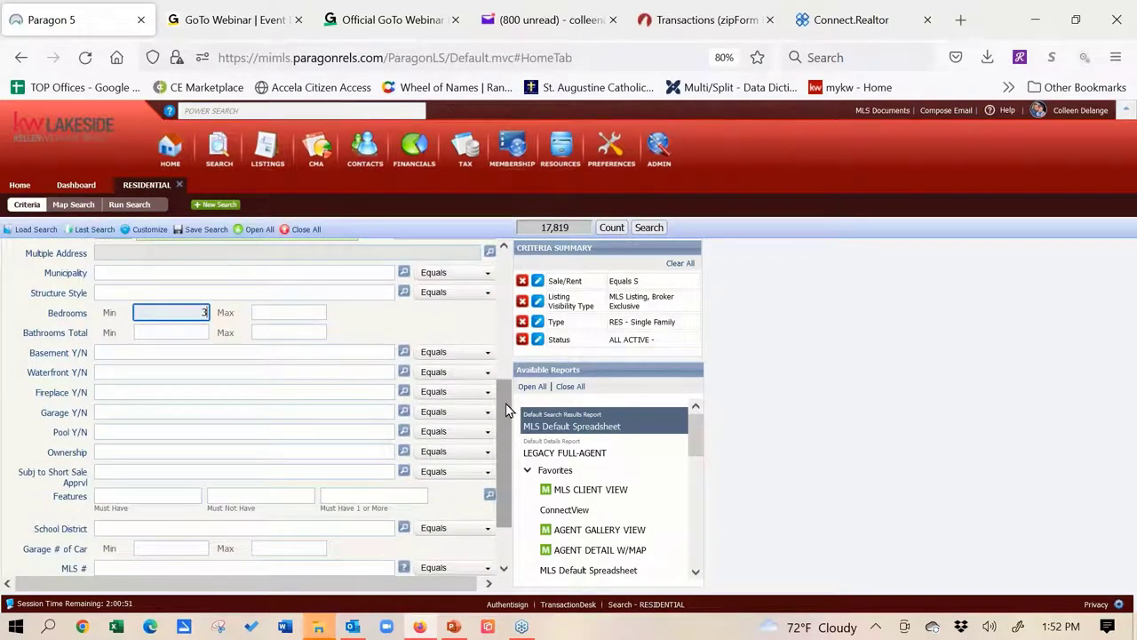
left_click_drag(505, 454, 505, 487)
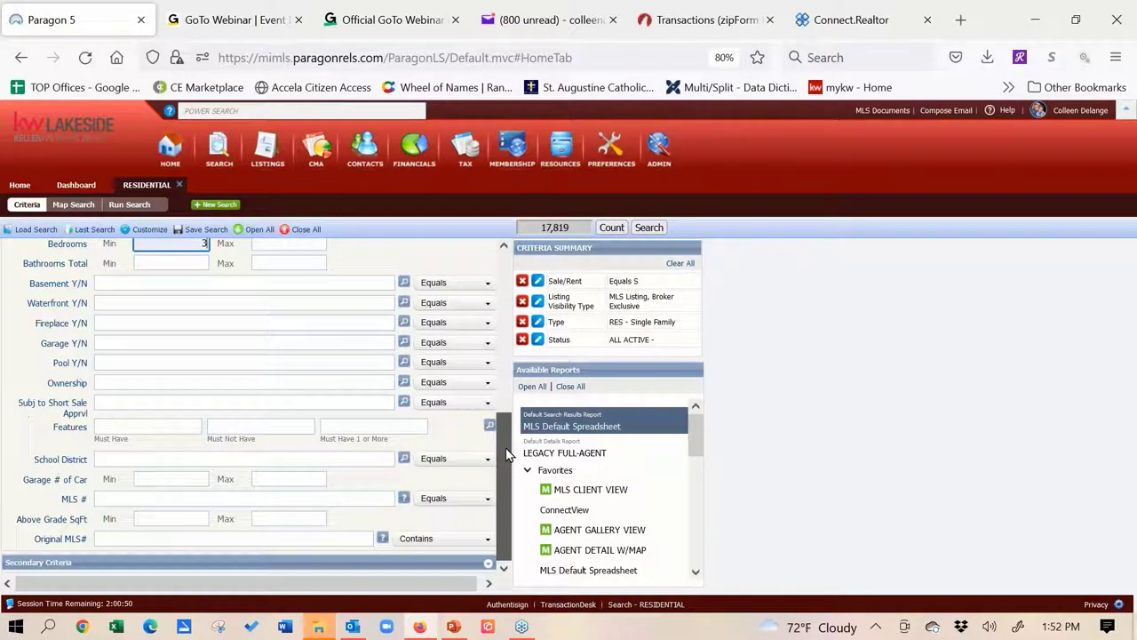
left_click(154, 519)
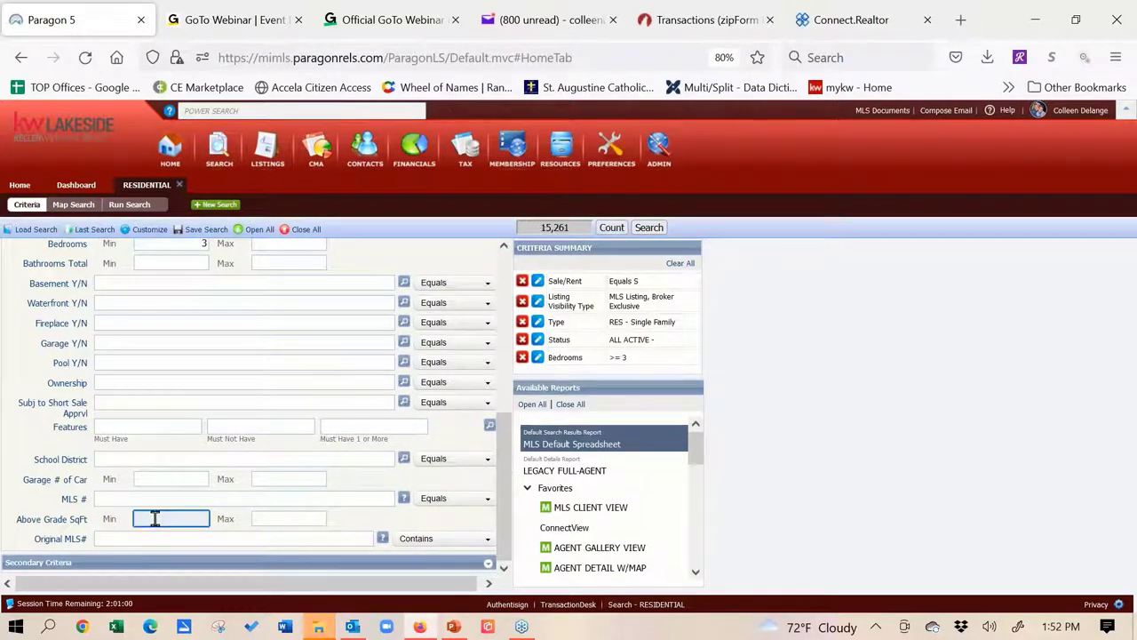
type("1000")
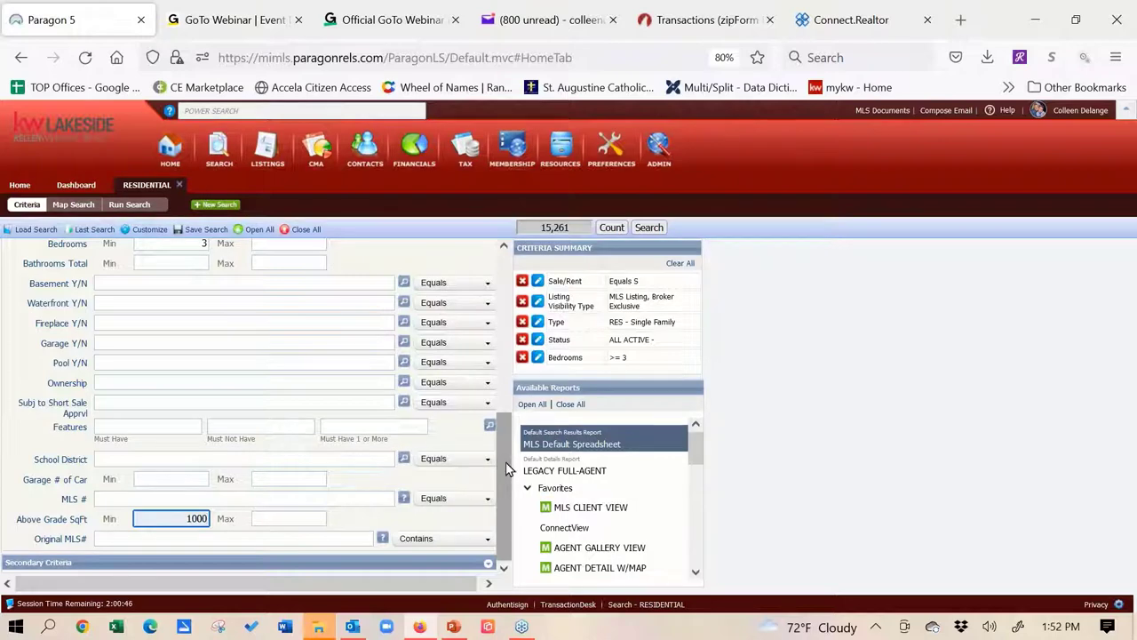
left_click_drag(509, 469, 522, 313)
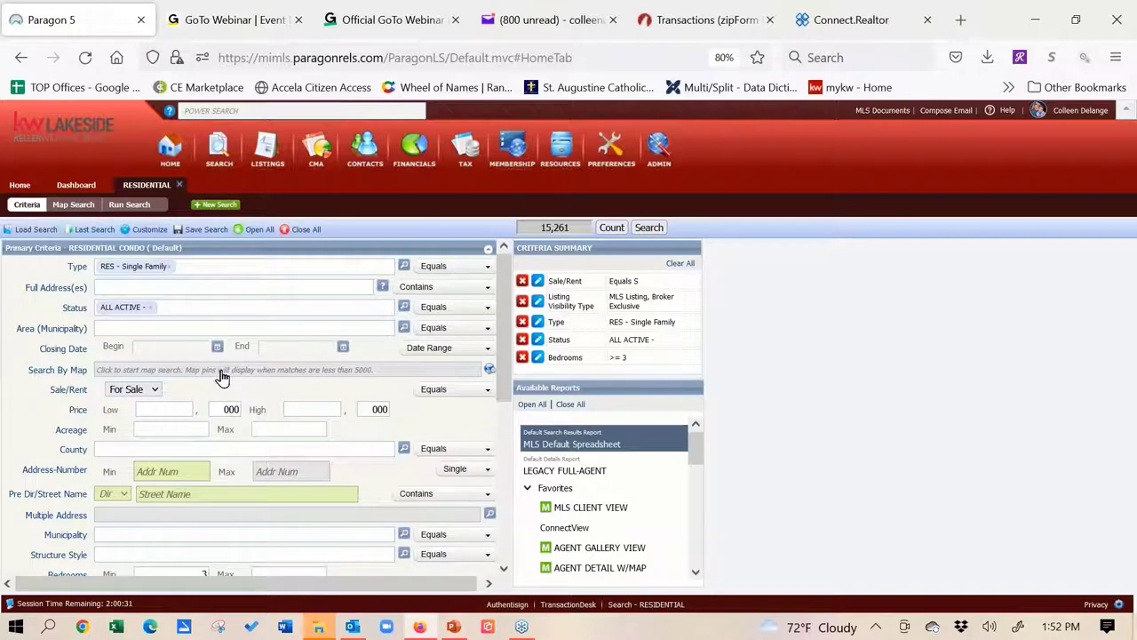
left_click(222, 373)
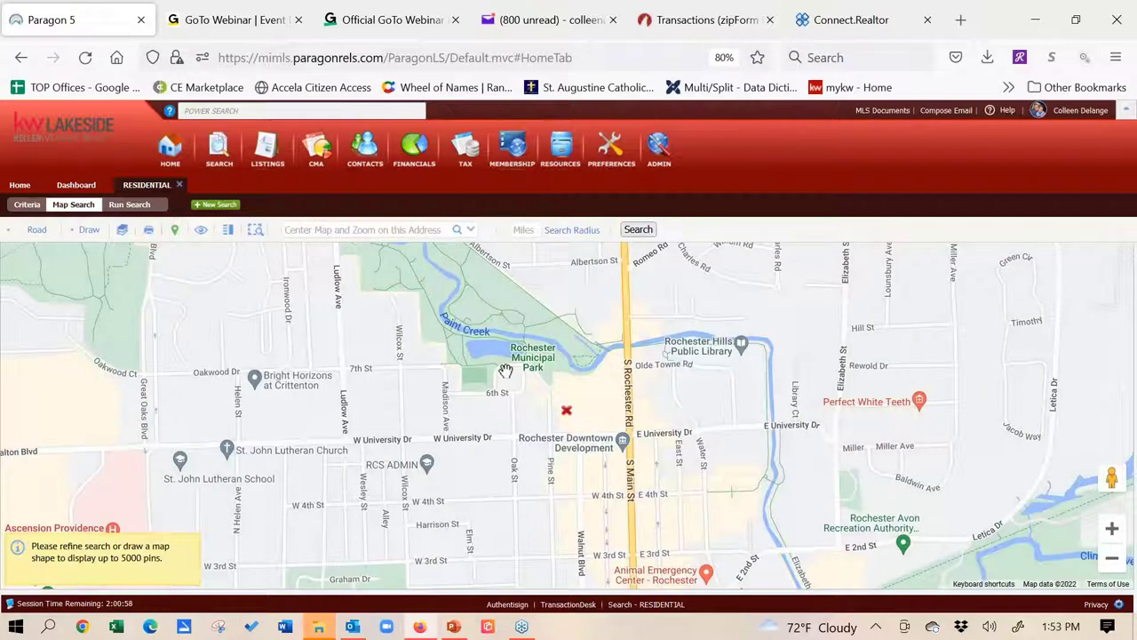
Center the map on 'sterling heights', zoom out one level, and pan east toward 17 Mile Rd
mouse_move(604, 387)
left_mouse_down()
mouse_move(579, 377)
mouse_move(449, 434)
mouse_move(541, 389)
left_mouse_up()
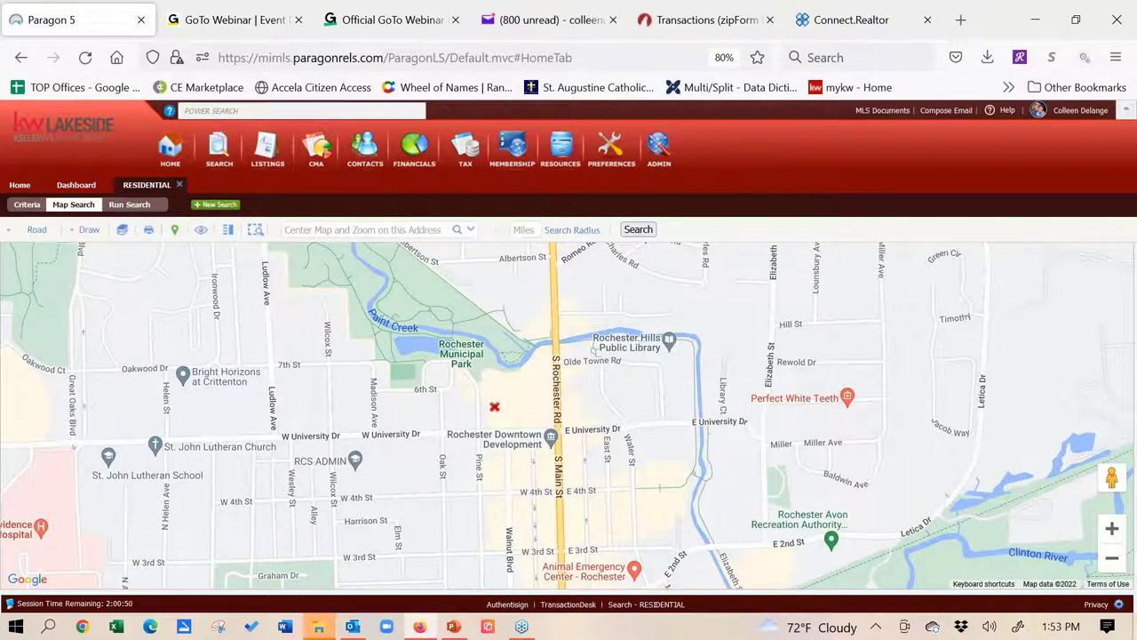
left_click(411, 228)
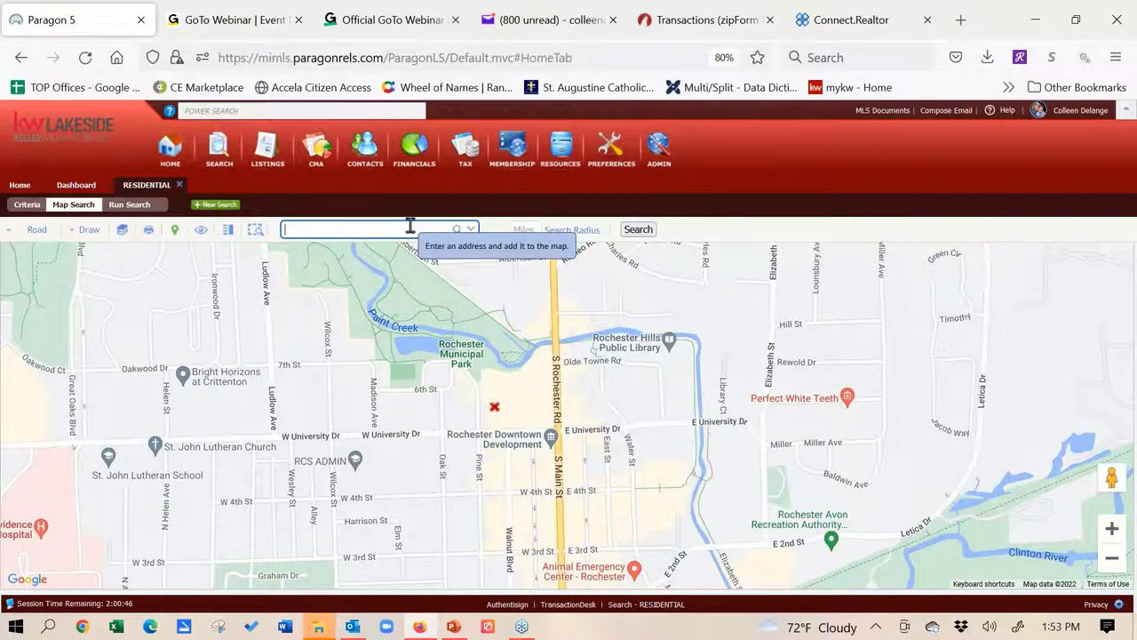
type("sterli")
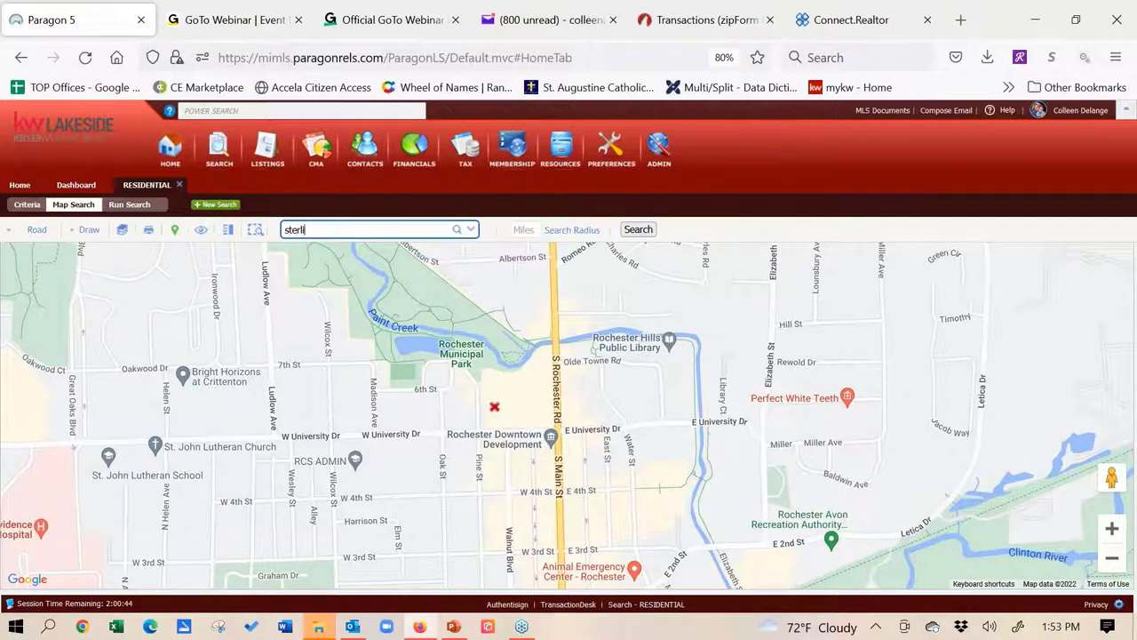
type("ng heights")
left_click(455, 231)
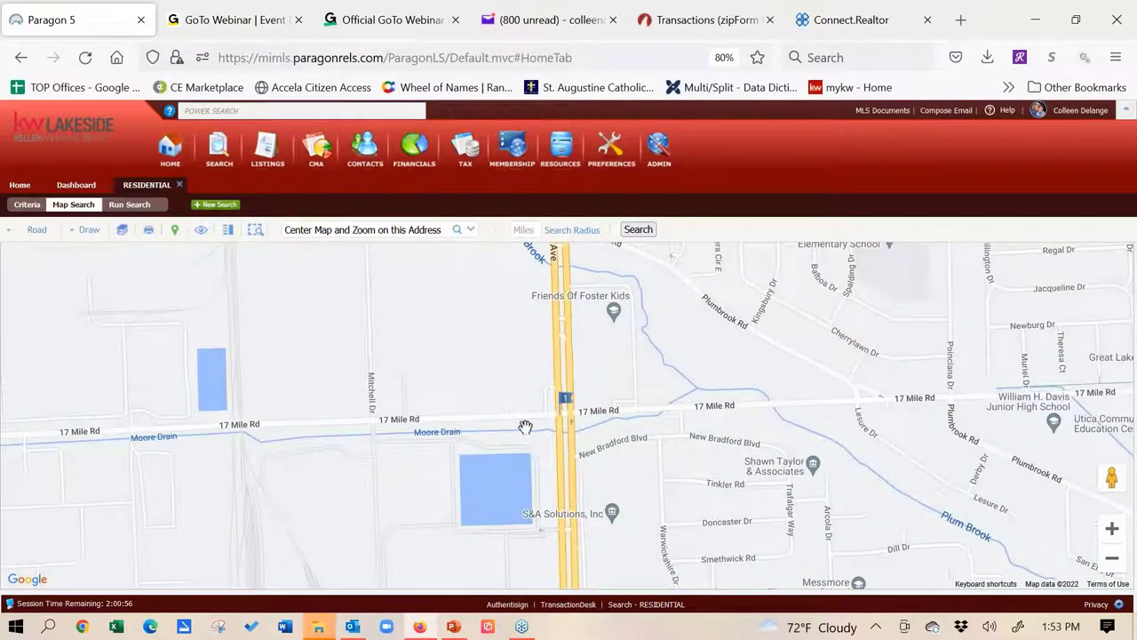
left_click(1112, 561)
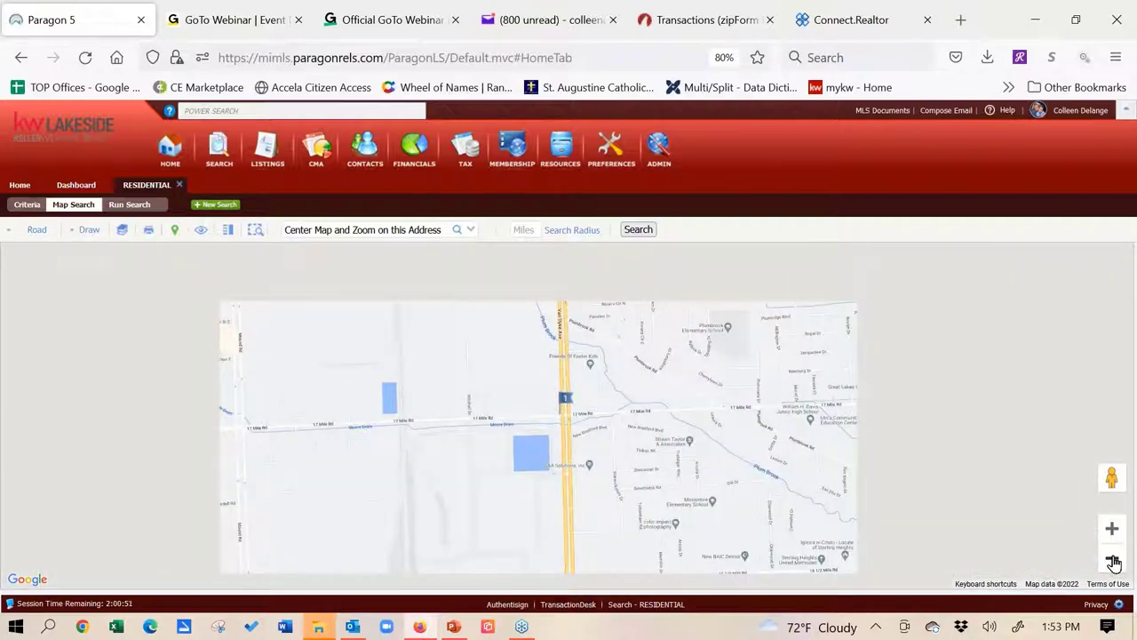
left_click_drag(684, 401, 596, 377)
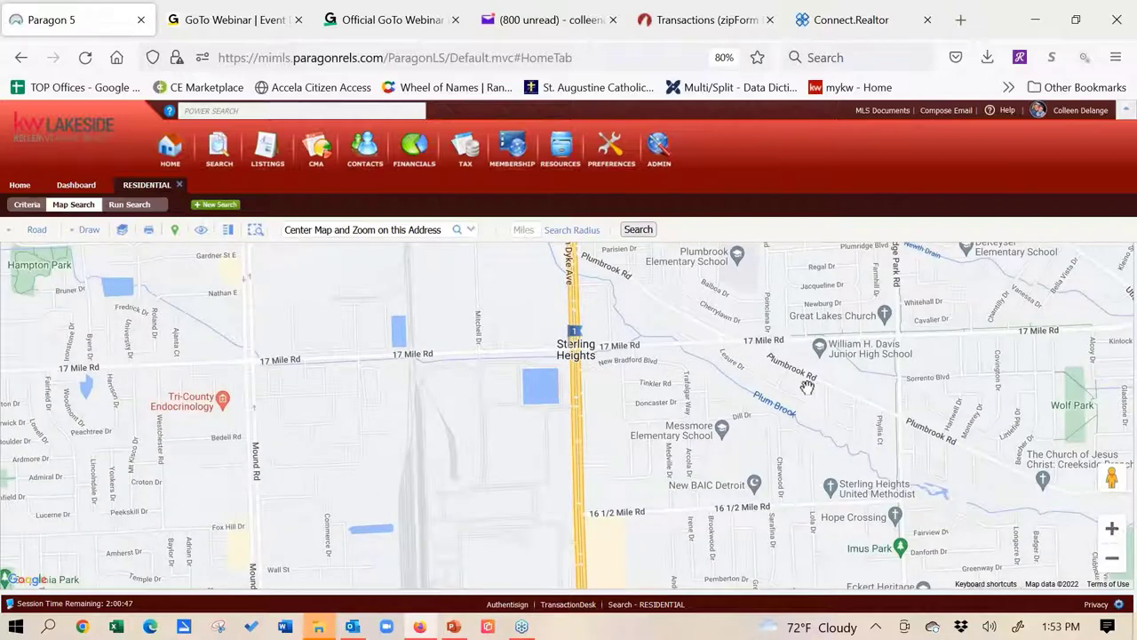
left_click_drag(585, 393, 470, 398)
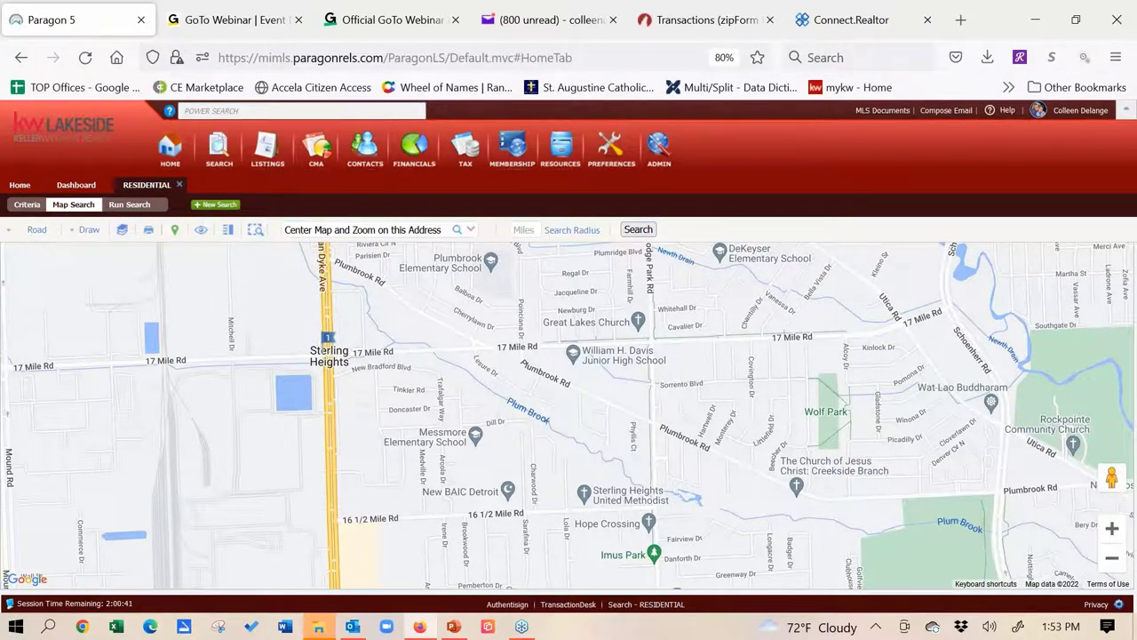
Draw a closed polygon bounded by 17 Mile Rd, Van Dyke, 16 1/2 Mile Rd and Schoenherr Rd
left_click(88, 232)
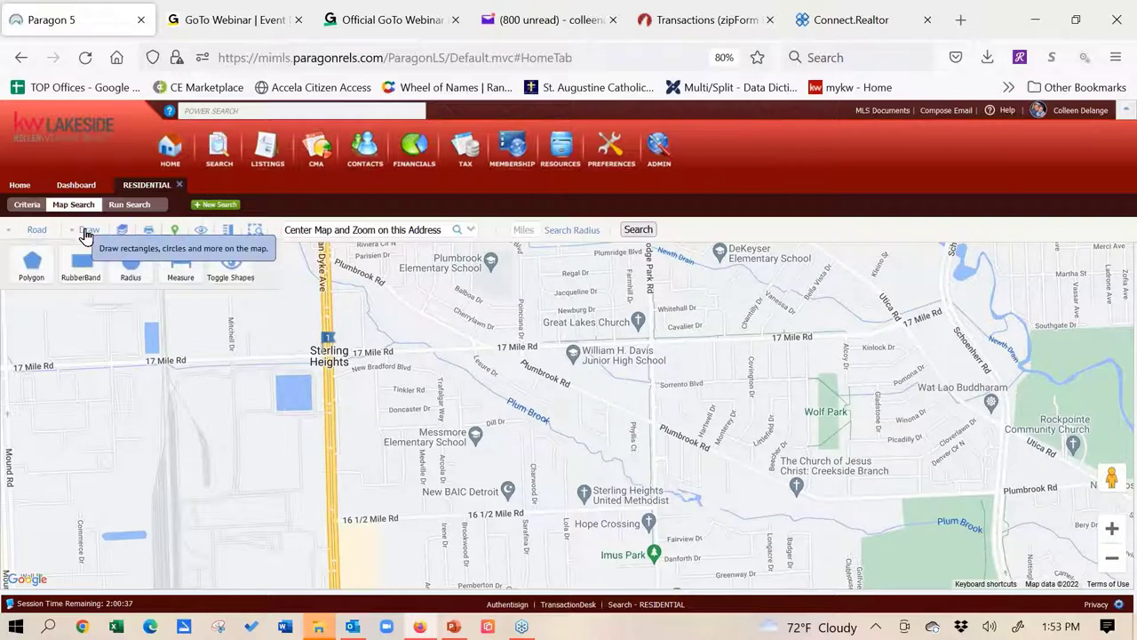
left_click(29, 272)
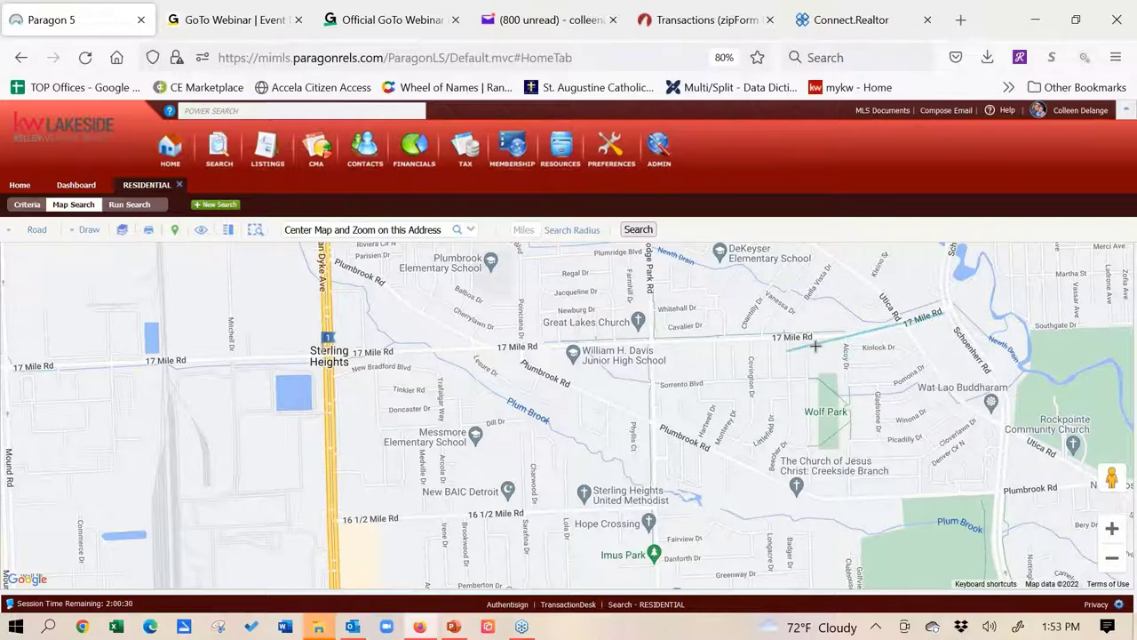
left_click(878, 336)
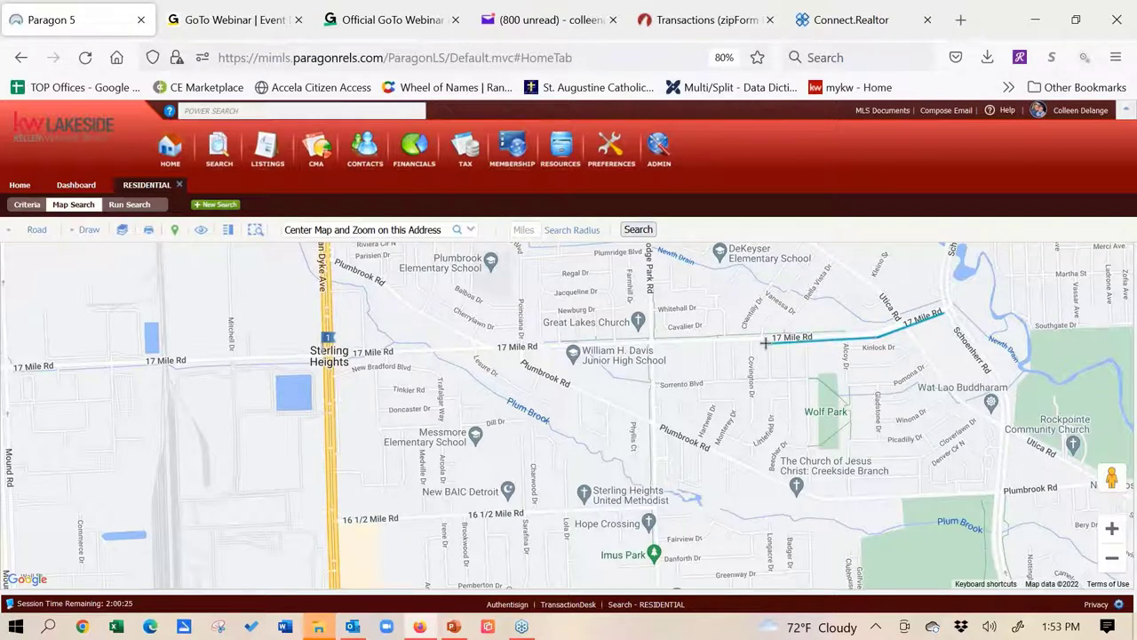
left_click(647, 347)
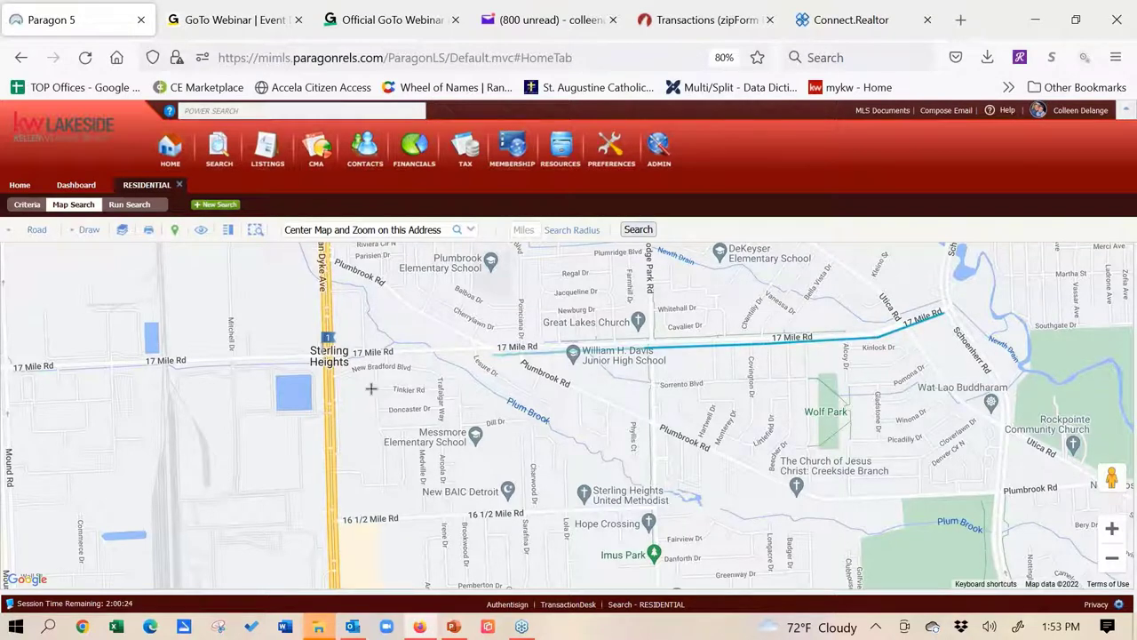
left_click(343, 353)
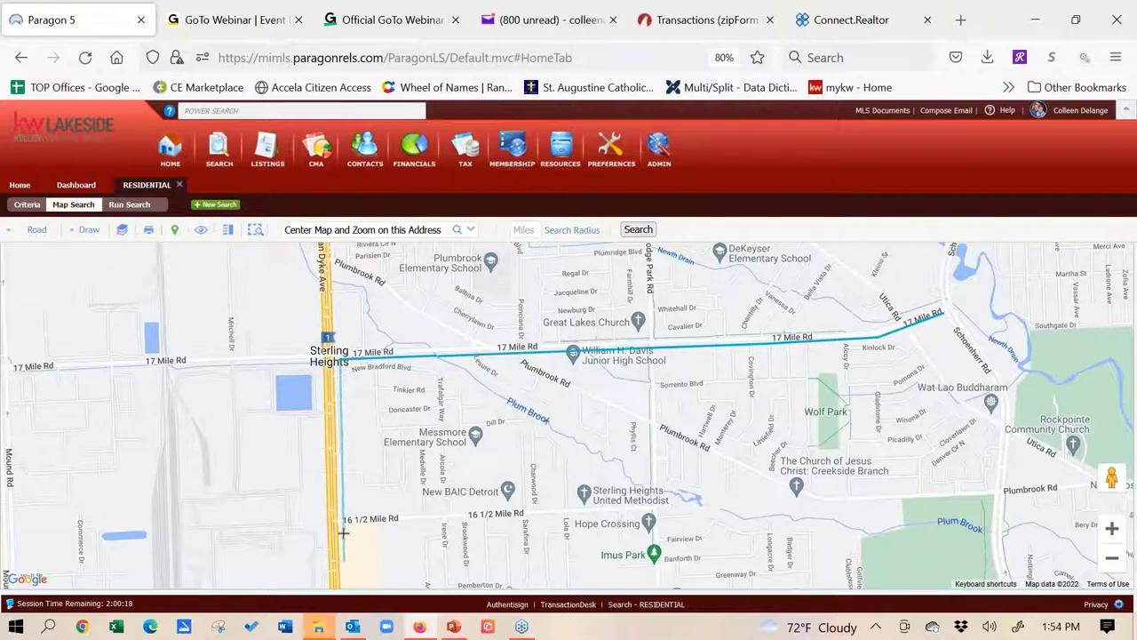
left_click(341, 512)
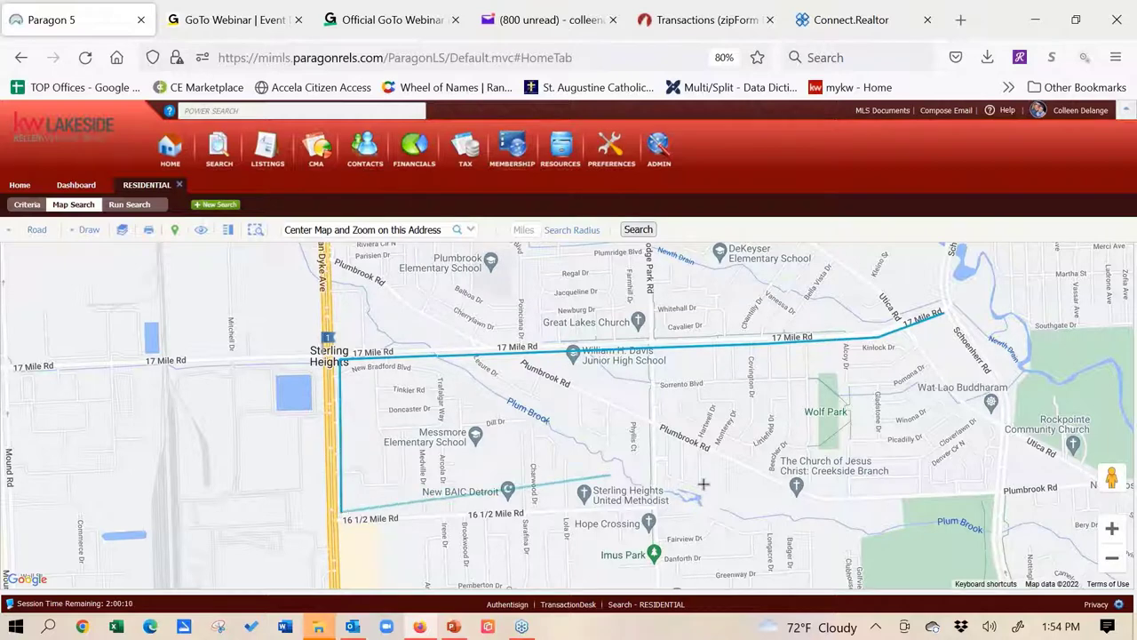
left_click(761, 513)
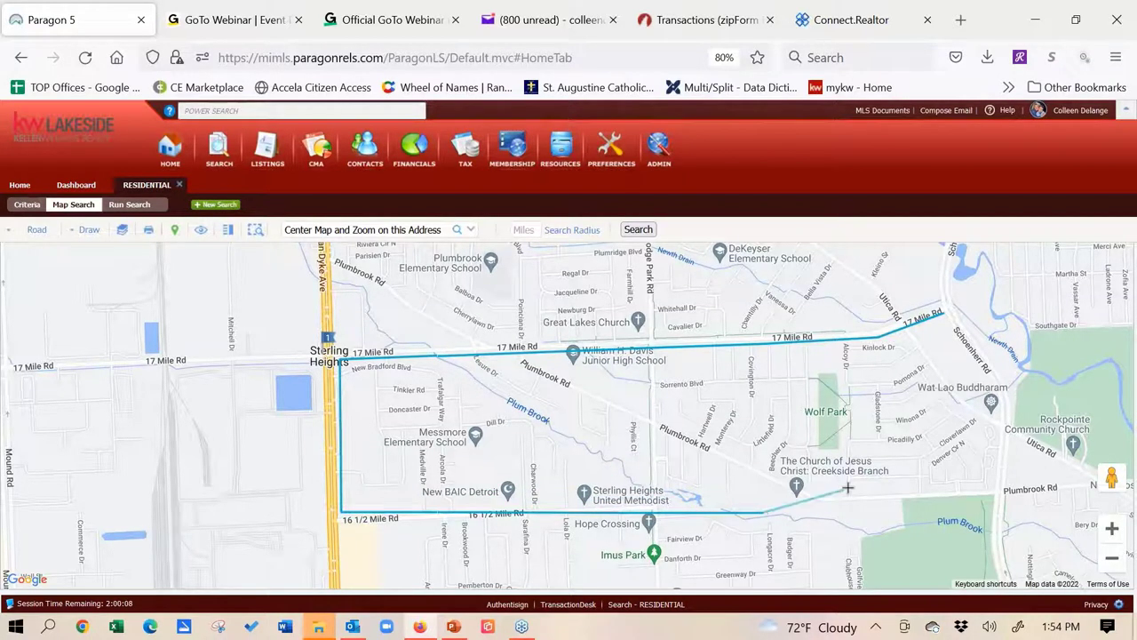
left_click(727, 440)
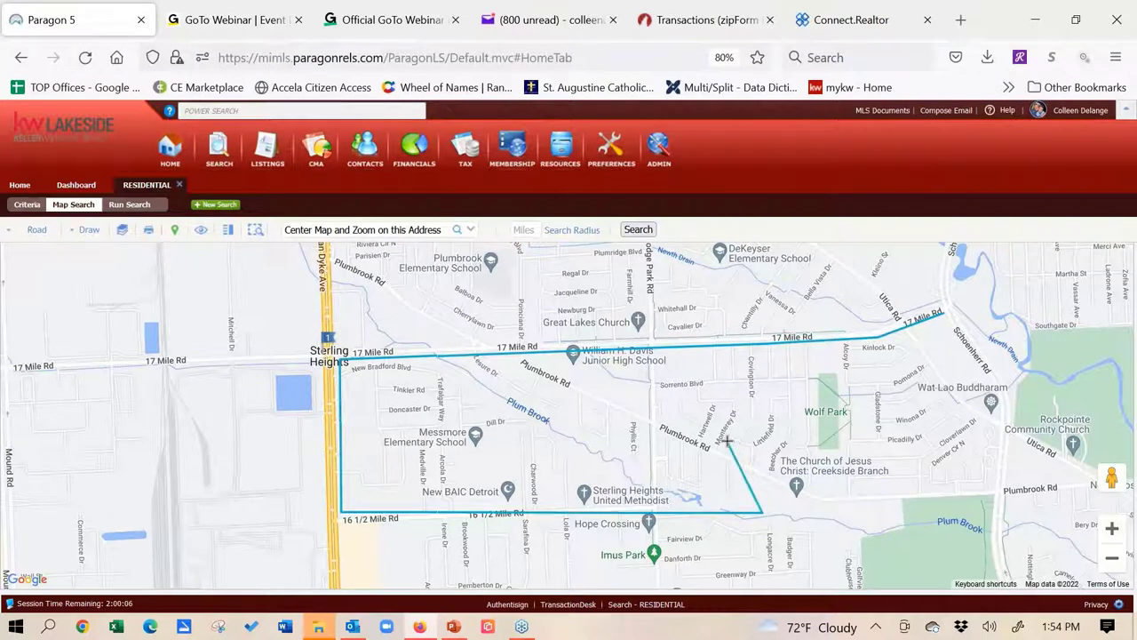
left_click(619, 392)
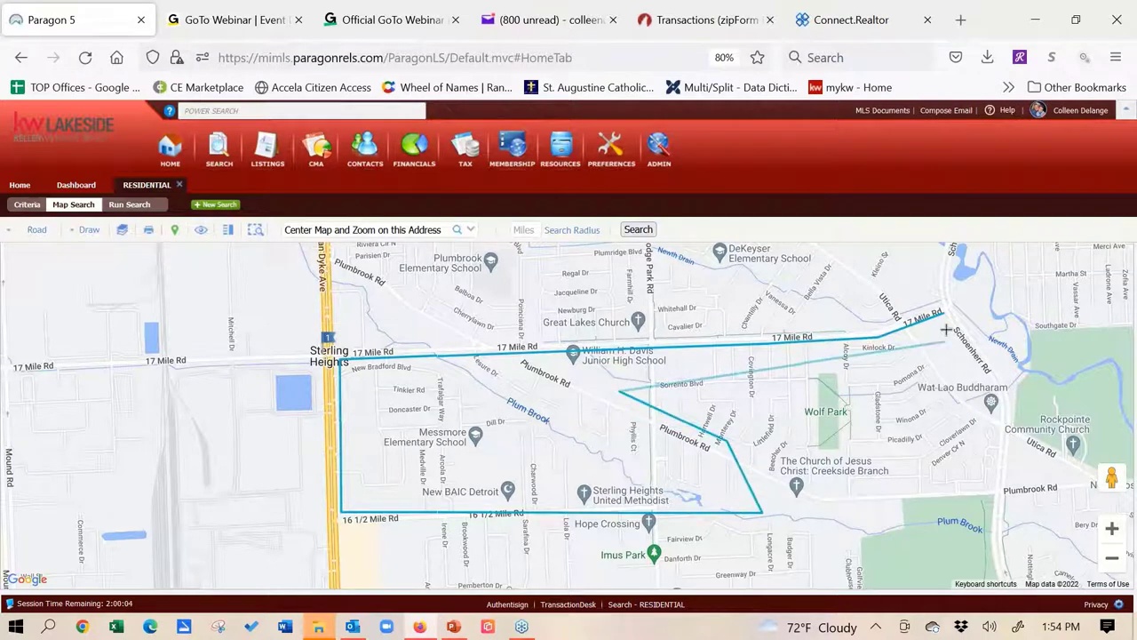
left_click(955, 358)
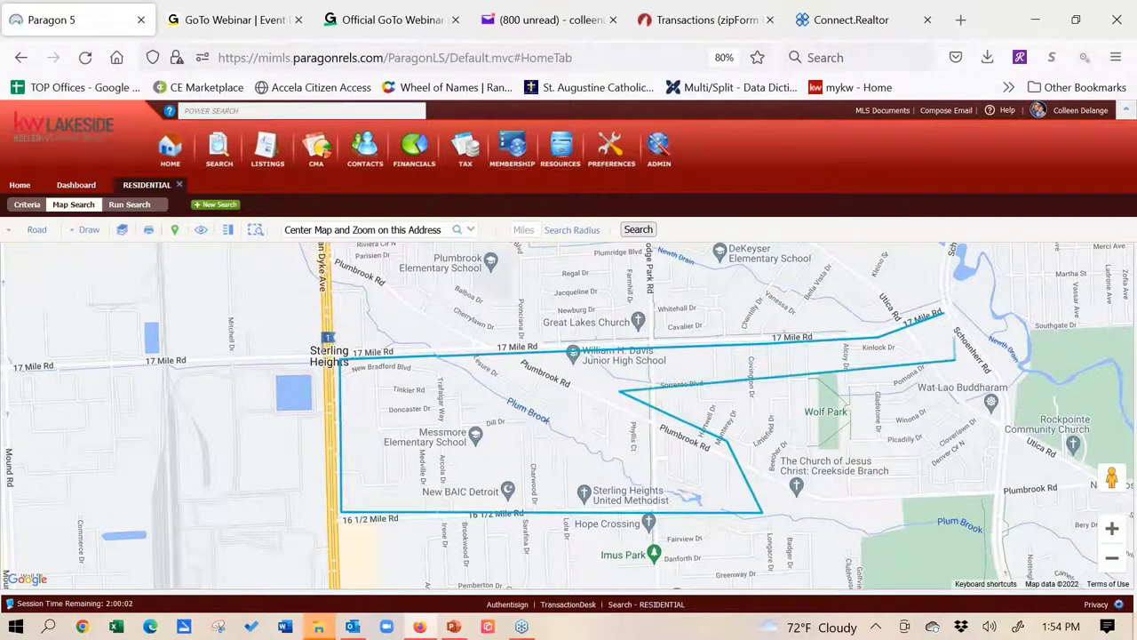
left_click(948, 329)
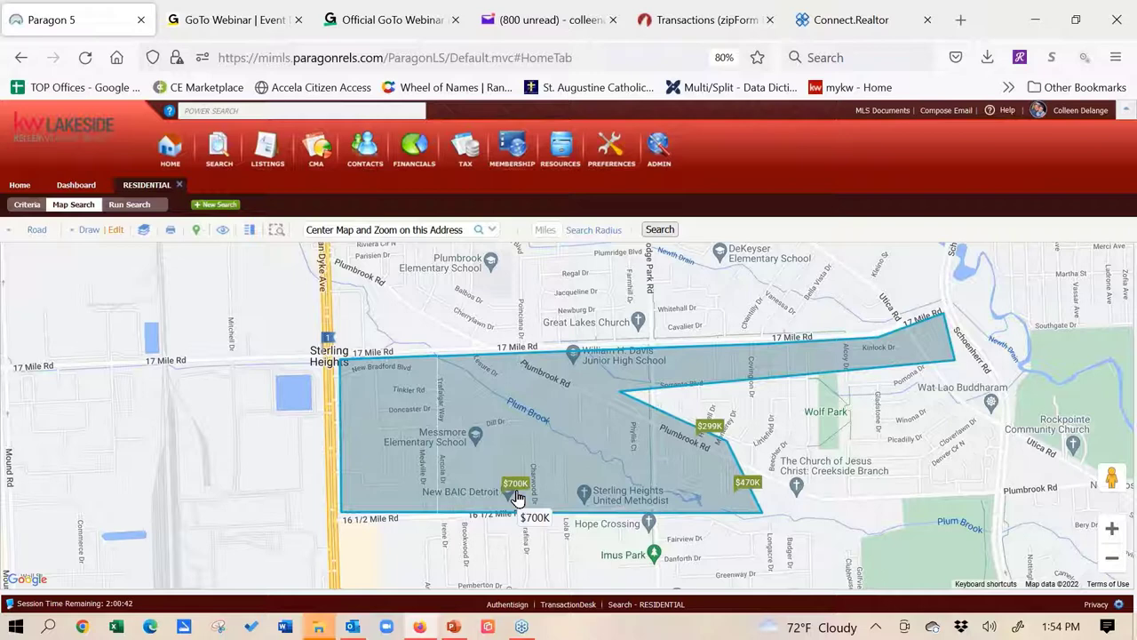
Delete the Sterling Heights polygon and recenter the map on 'warren'
left_click(118, 233)
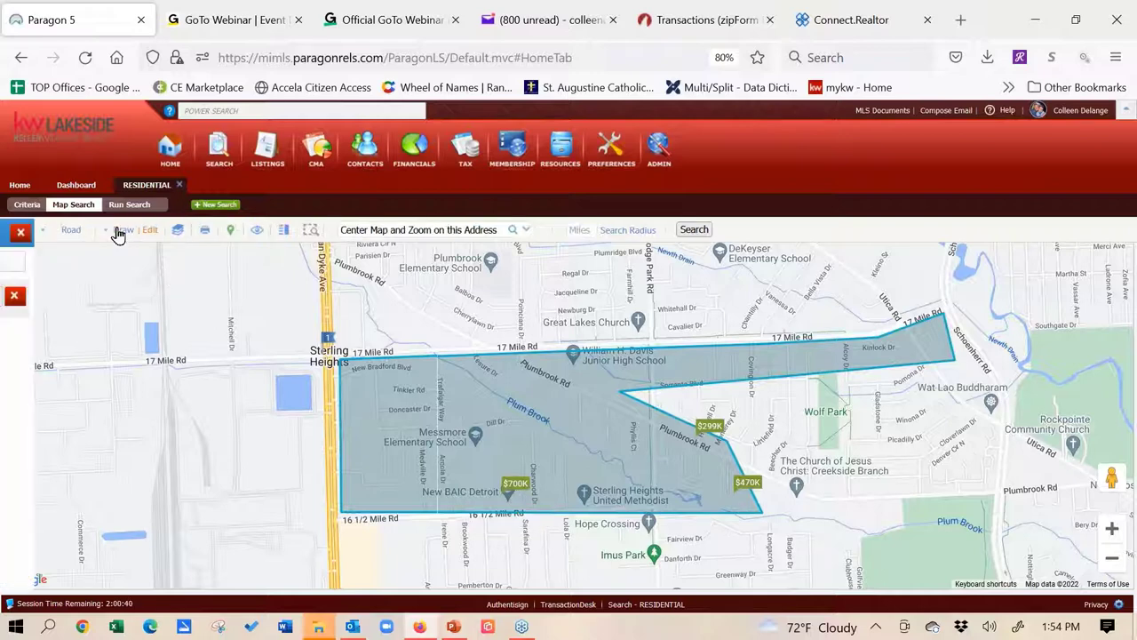
left_click(193, 297)
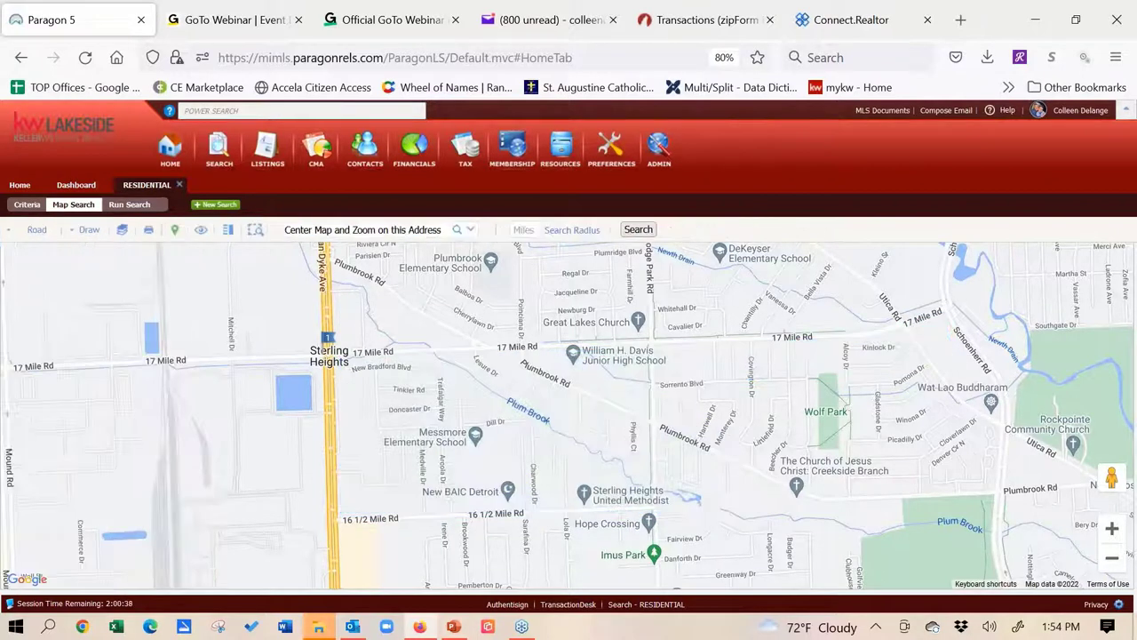
left_click(398, 229)
type("warren")
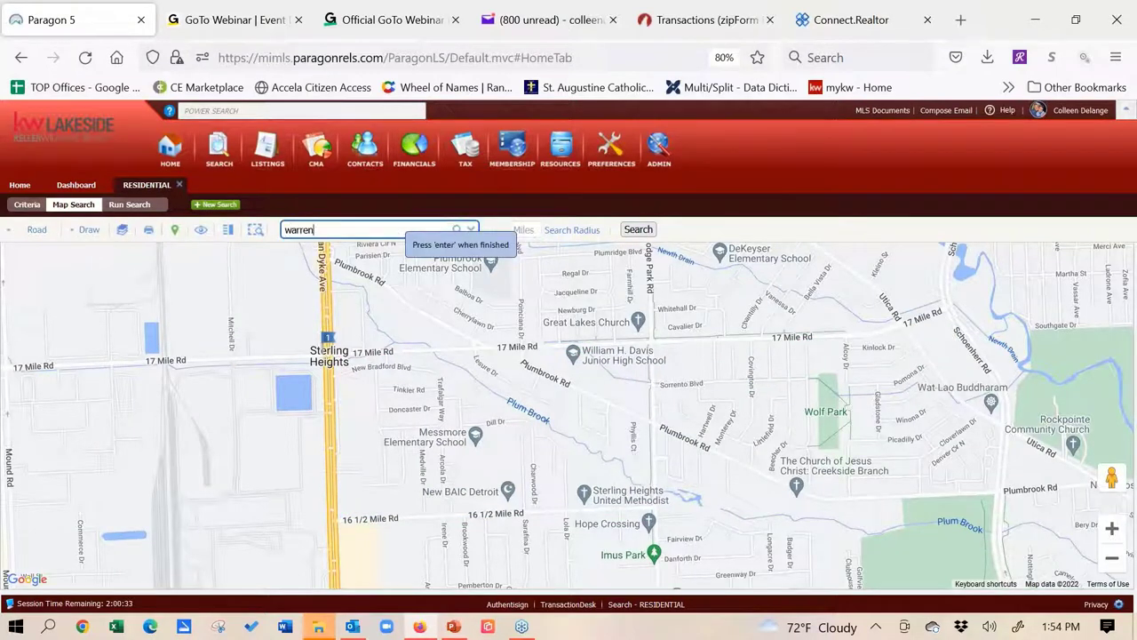
key("Return")
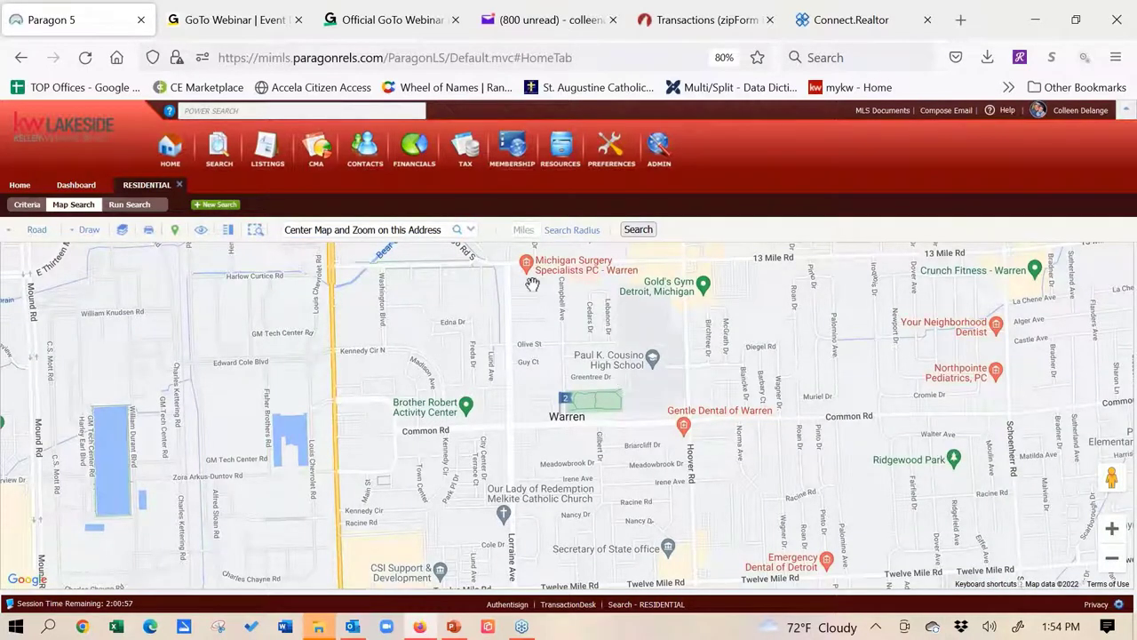
Plot a 3-mile search radius around Warren and zoom out twice to frame the whole circle
left_click(528, 230)
type("3")
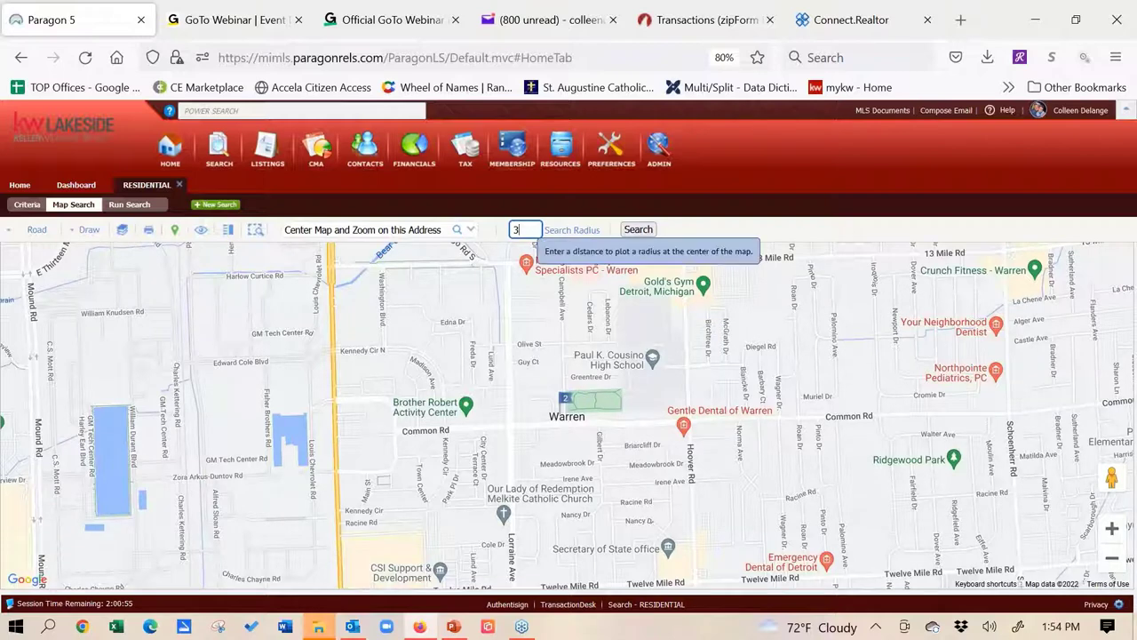
key("Return")
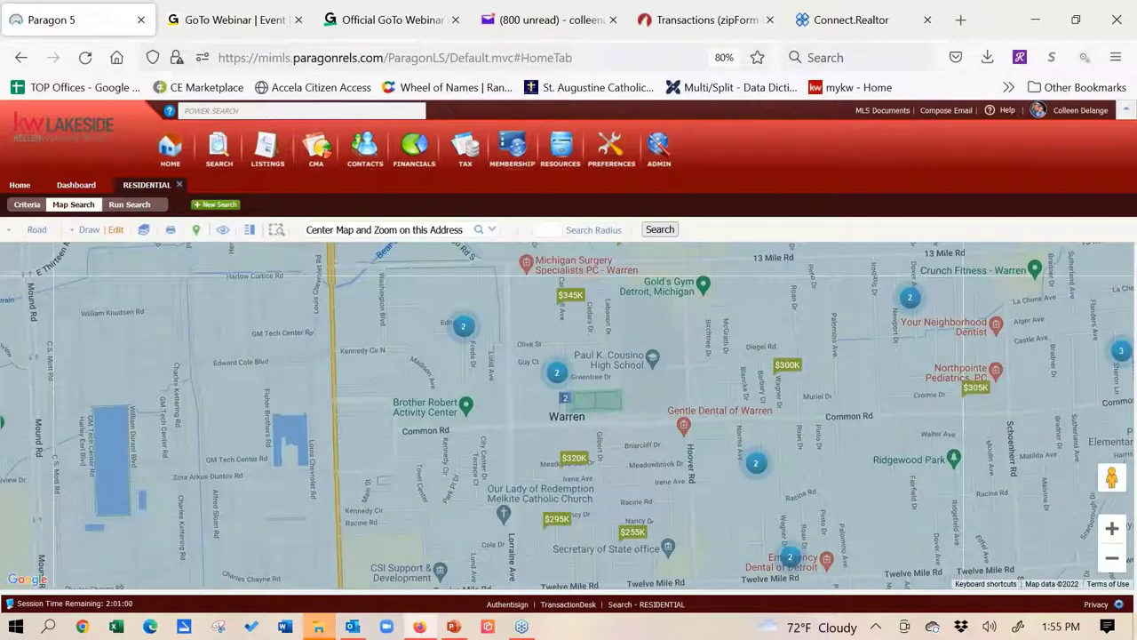
left_click(1112, 558)
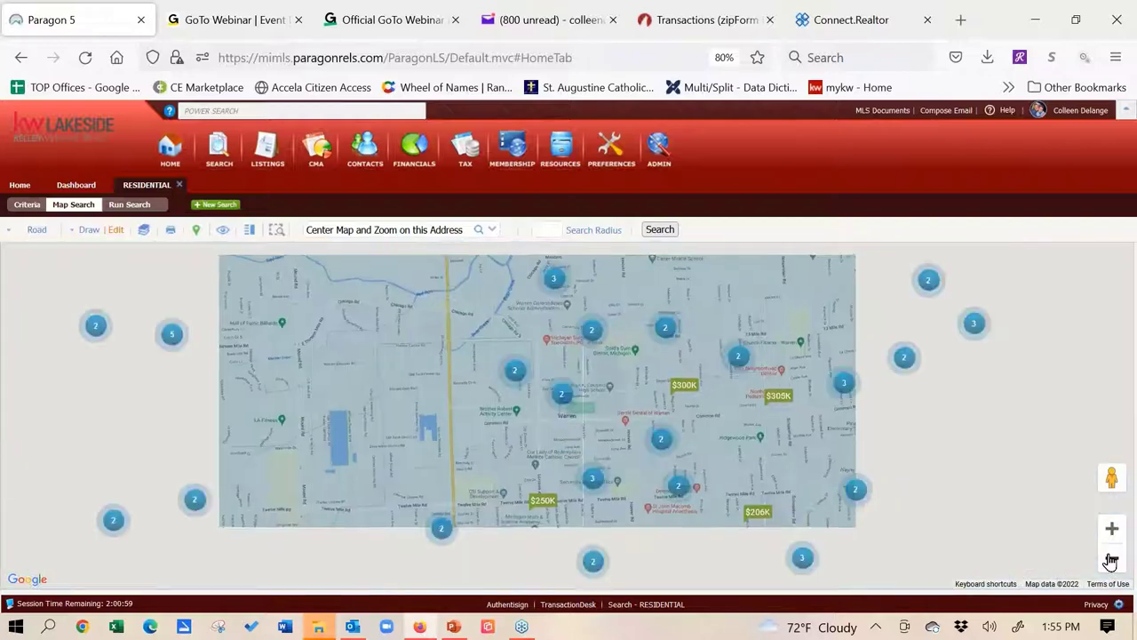
left_click(1111, 558)
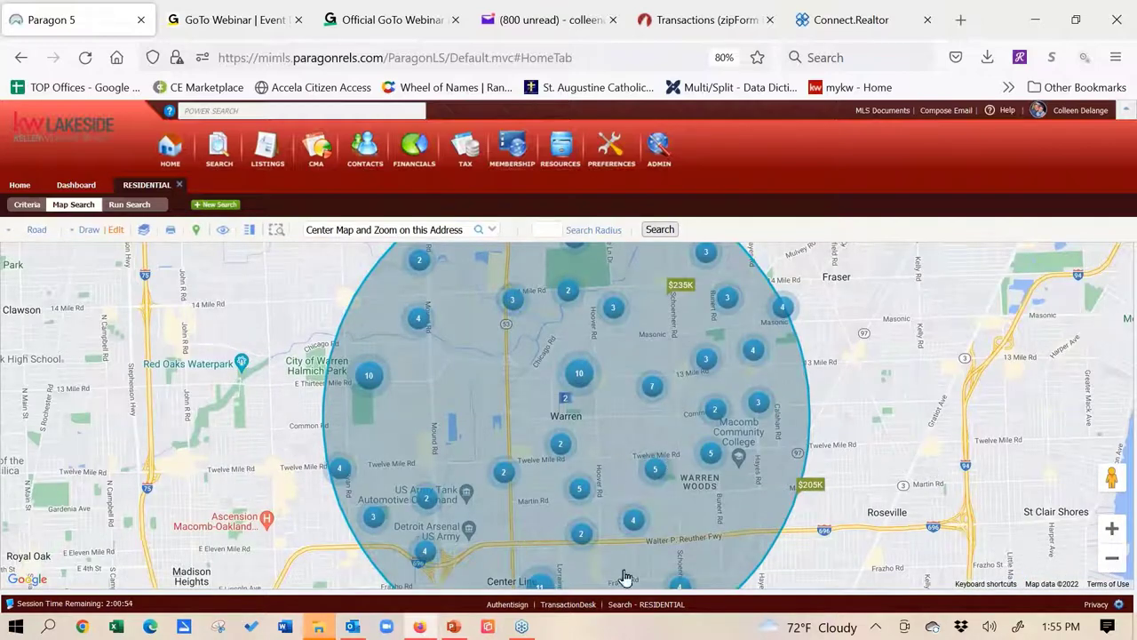
left_click_drag(903, 447, 900, 409)
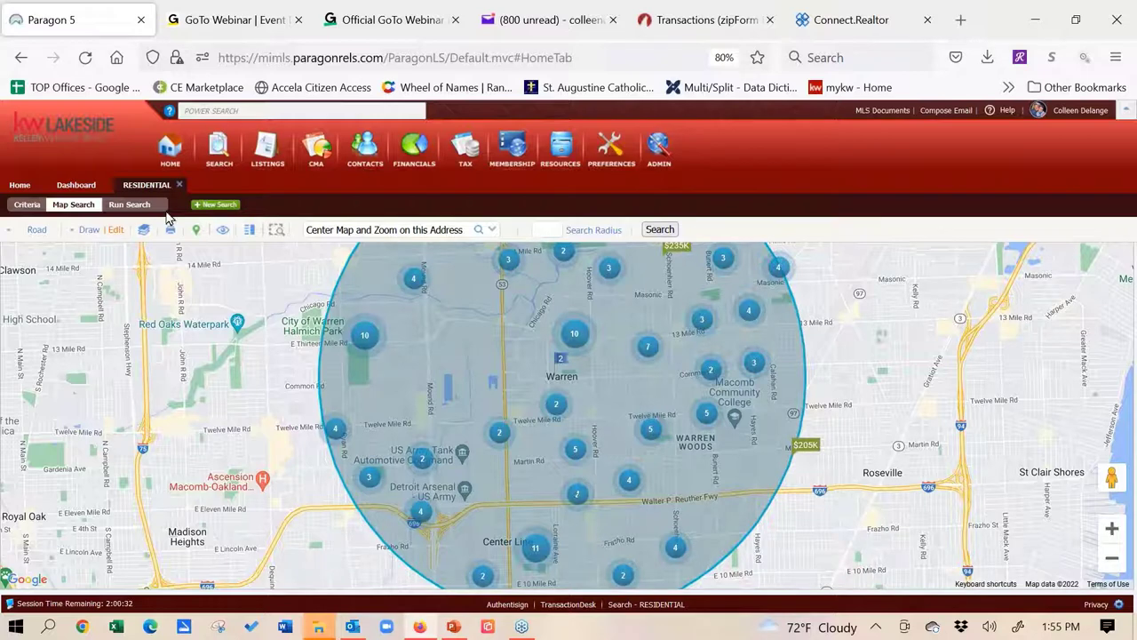
Draw a polygon over Center Line below I-696 and set it to Exclude from the results
left_click(85, 231)
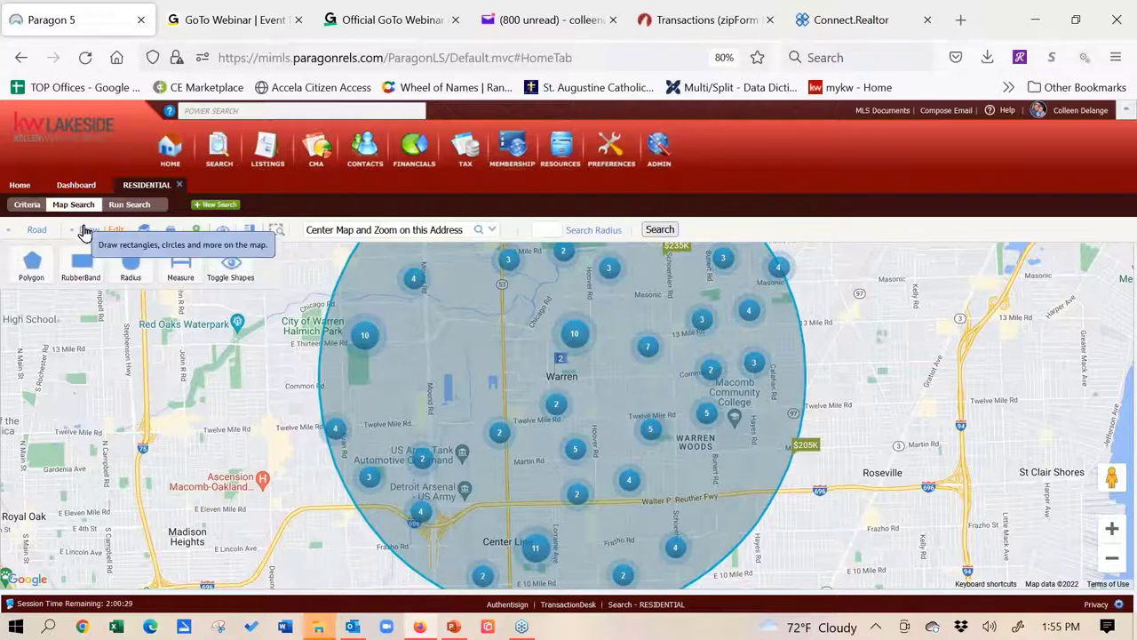
left_click(36, 263)
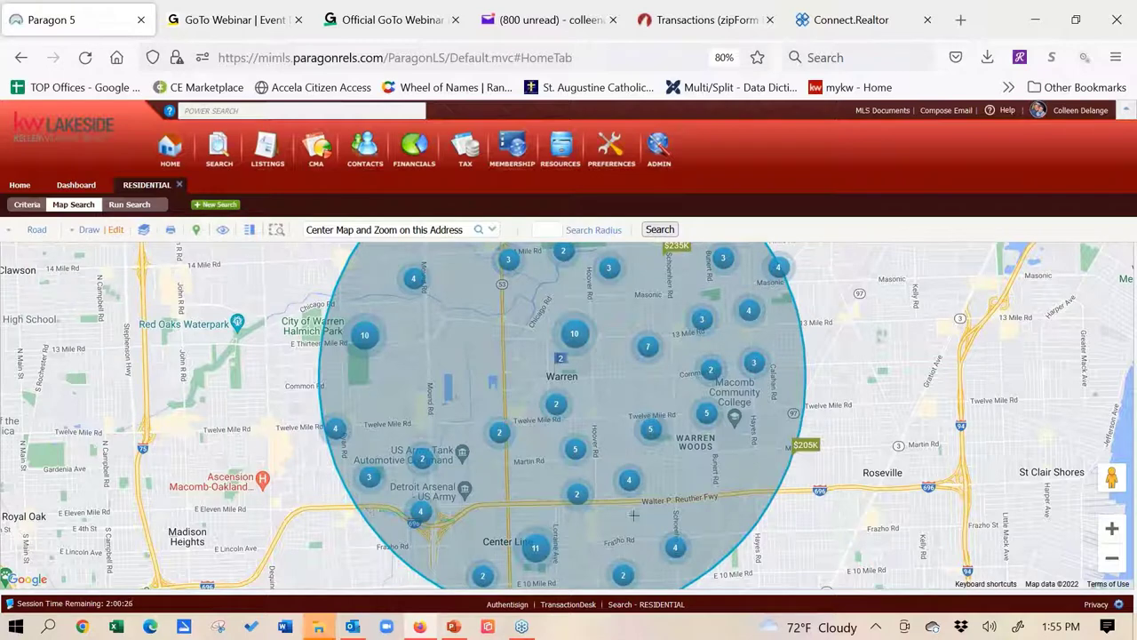
left_click(369, 510)
left_click(782, 493)
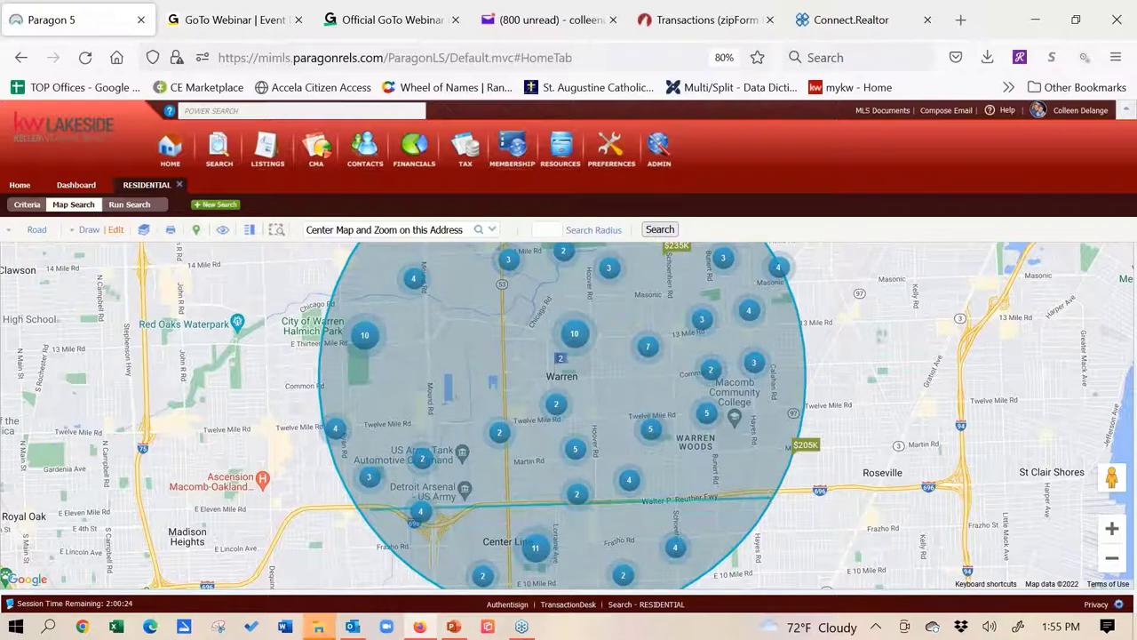
left_click_drag(701, 573, 573, 579)
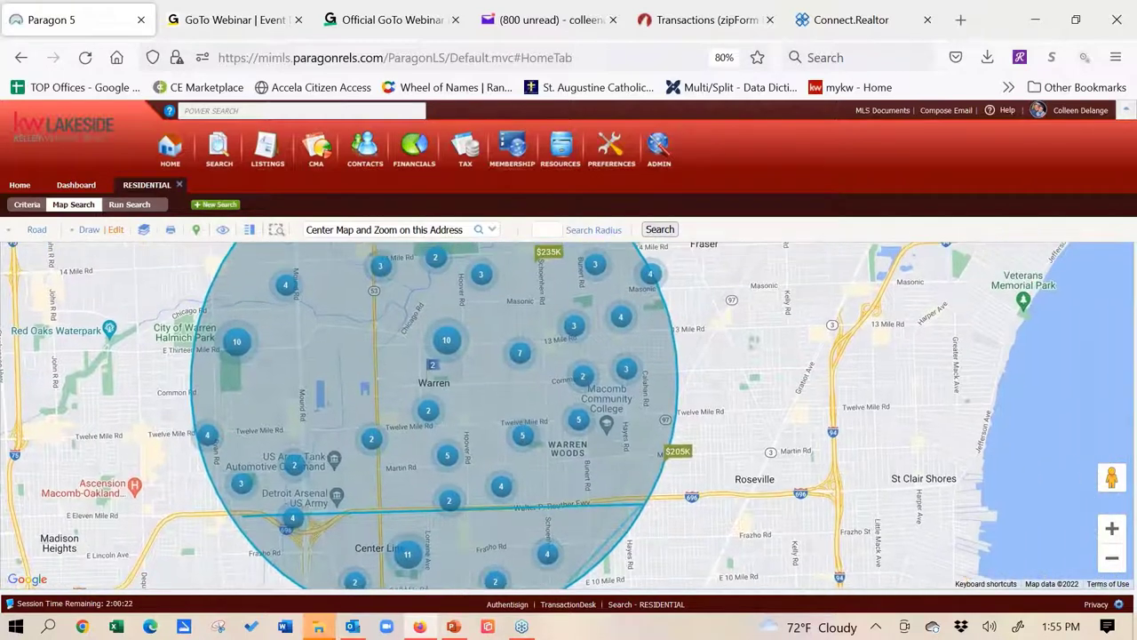
left_click(558, 585)
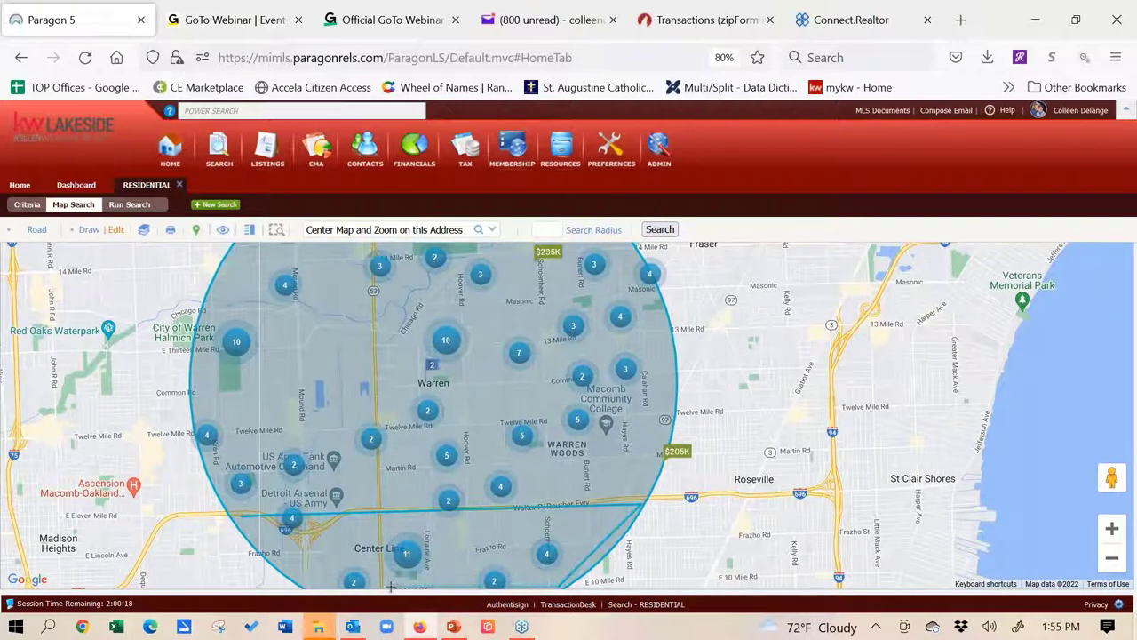
left_click(312, 582)
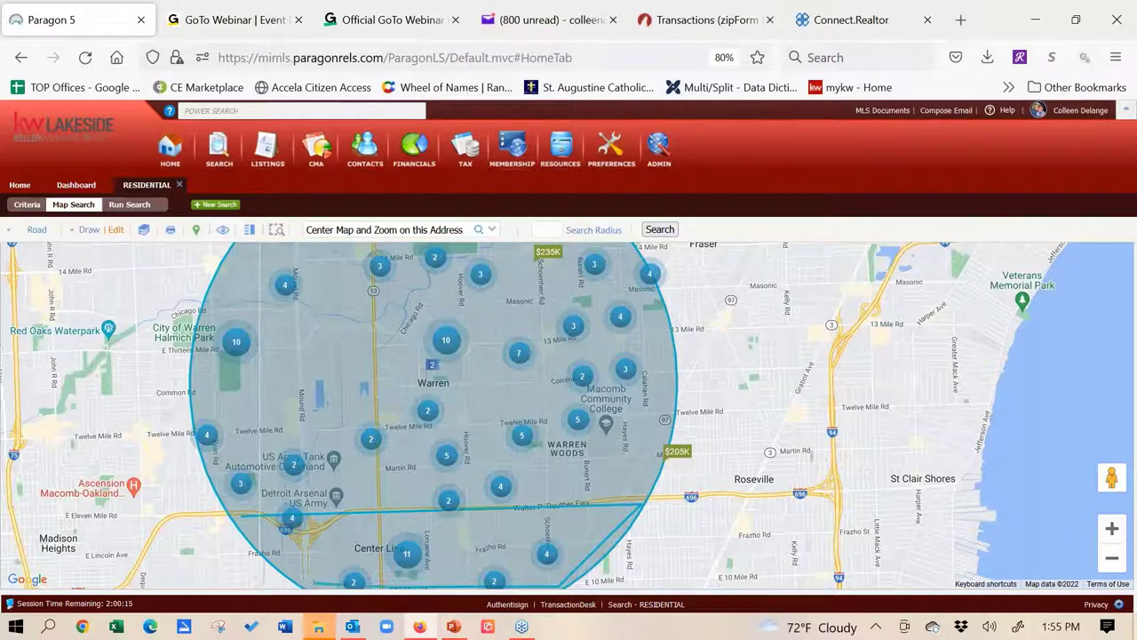
double_click(245, 526)
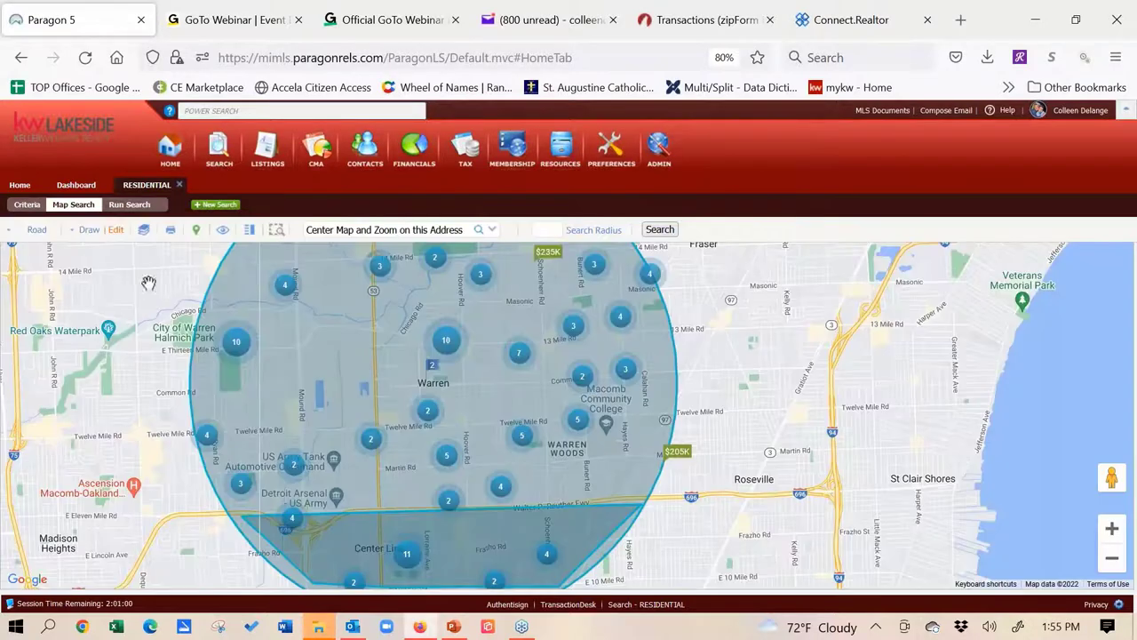
left_click(116, 233)
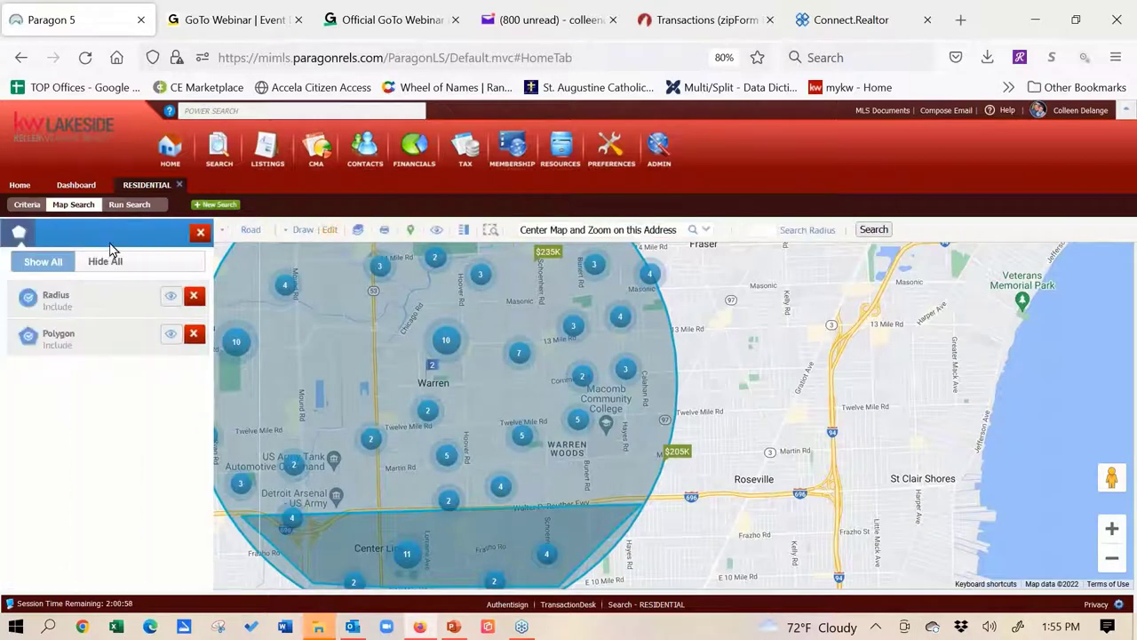
left_click(28, 347)
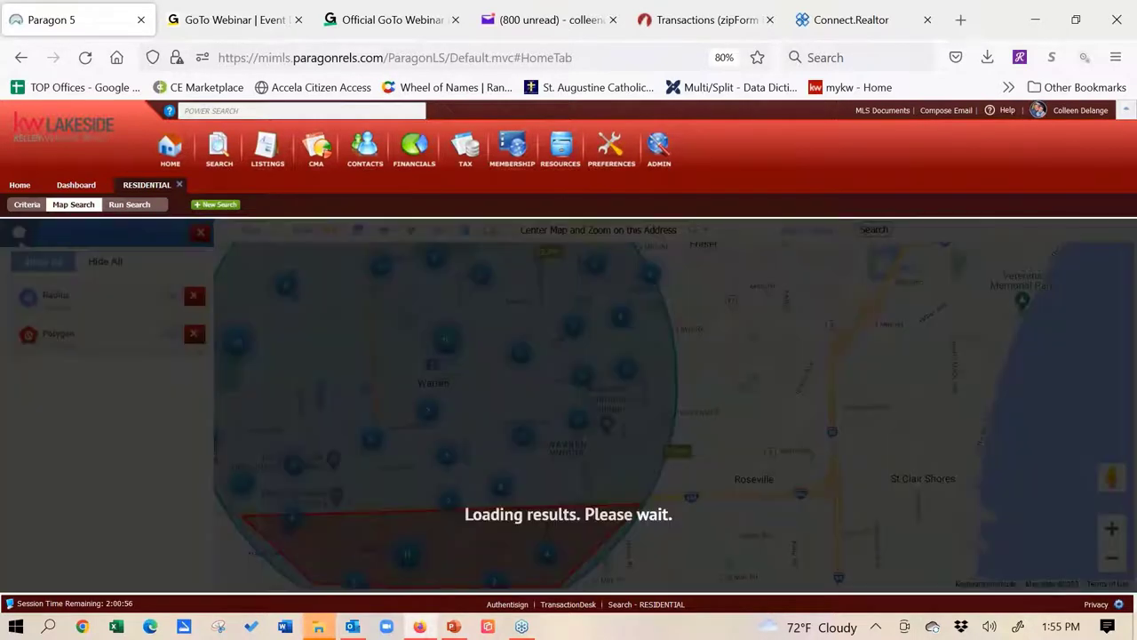
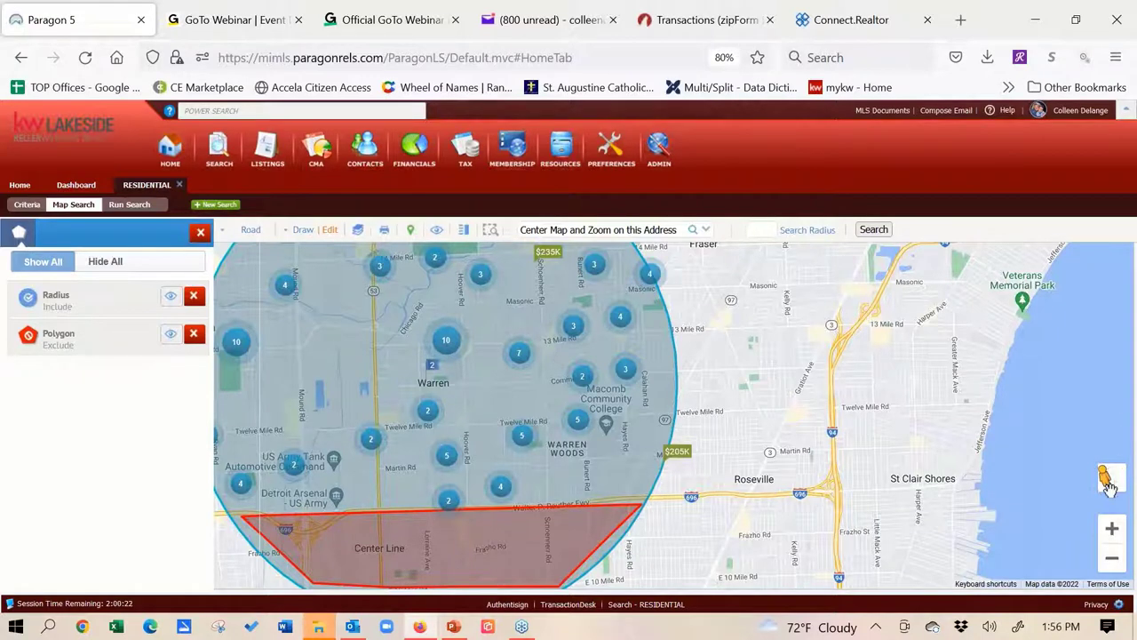
Explore the street-level imagery along the road, then return to the map
left_click_drag(1106, 480, 538, 467)
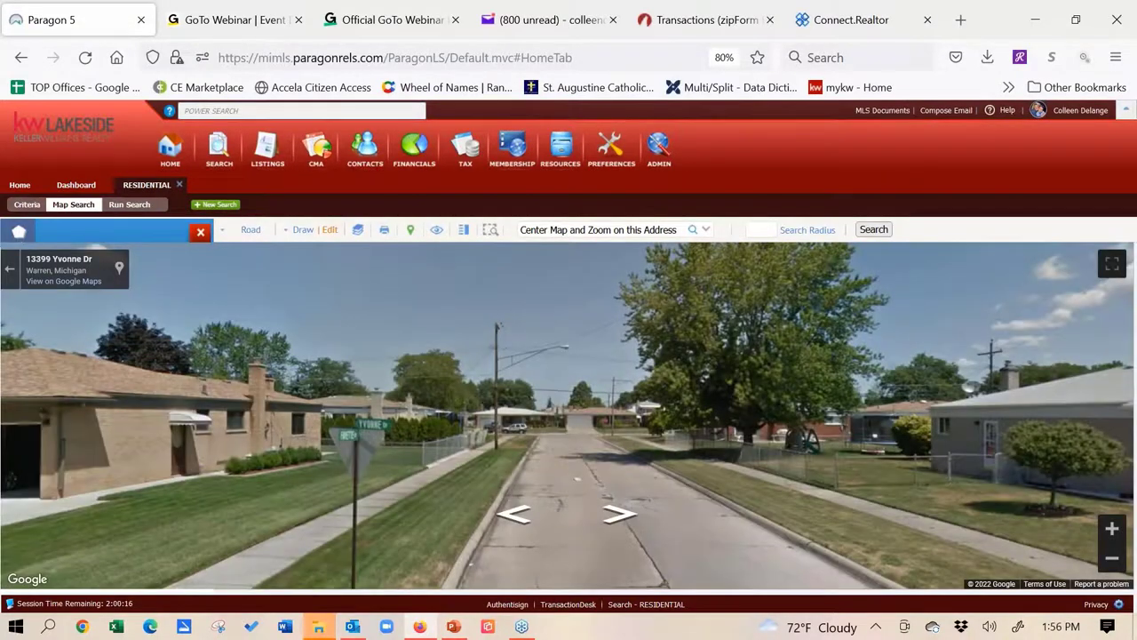
left_click(679, 428)
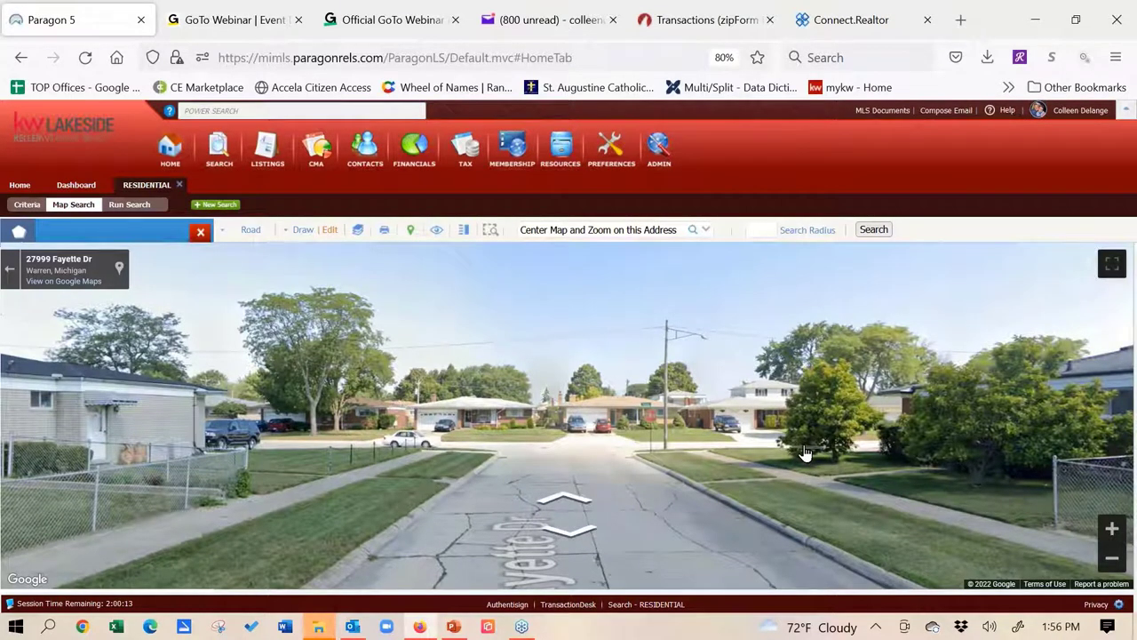
left_click_drag(810, 456, 476, 453)
key("Left")
key("Left")
key("Left")
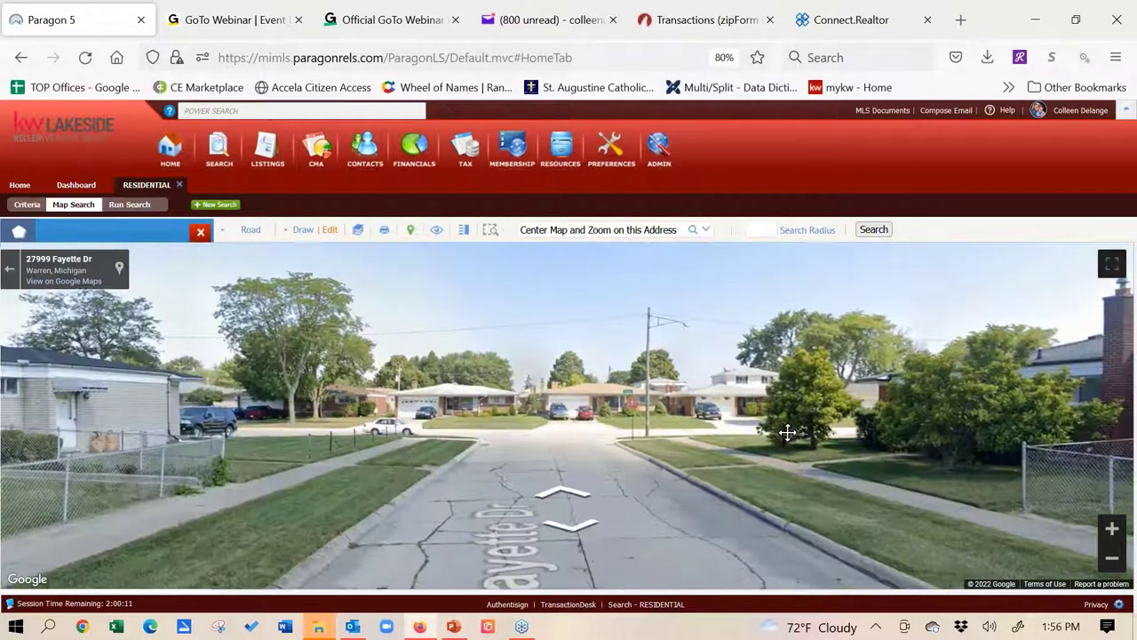
left_click(9, 268)
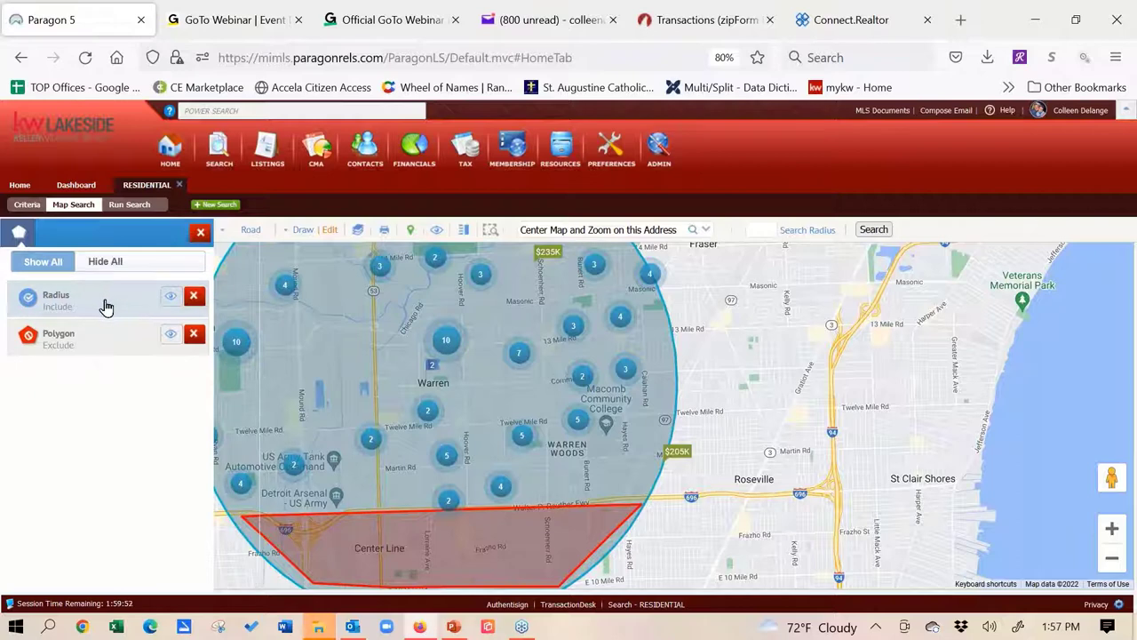
Uncheck ABO - Accepting Backup Offers in the Status criteria and save the status selection
left_click(26, 206)
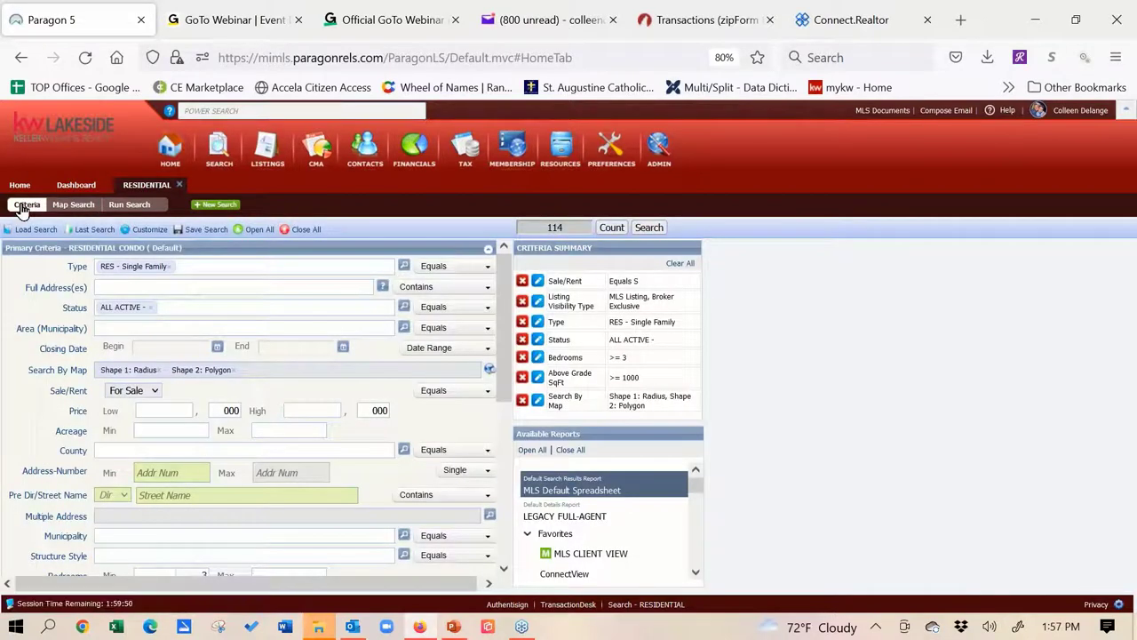
left_click(67, 206)
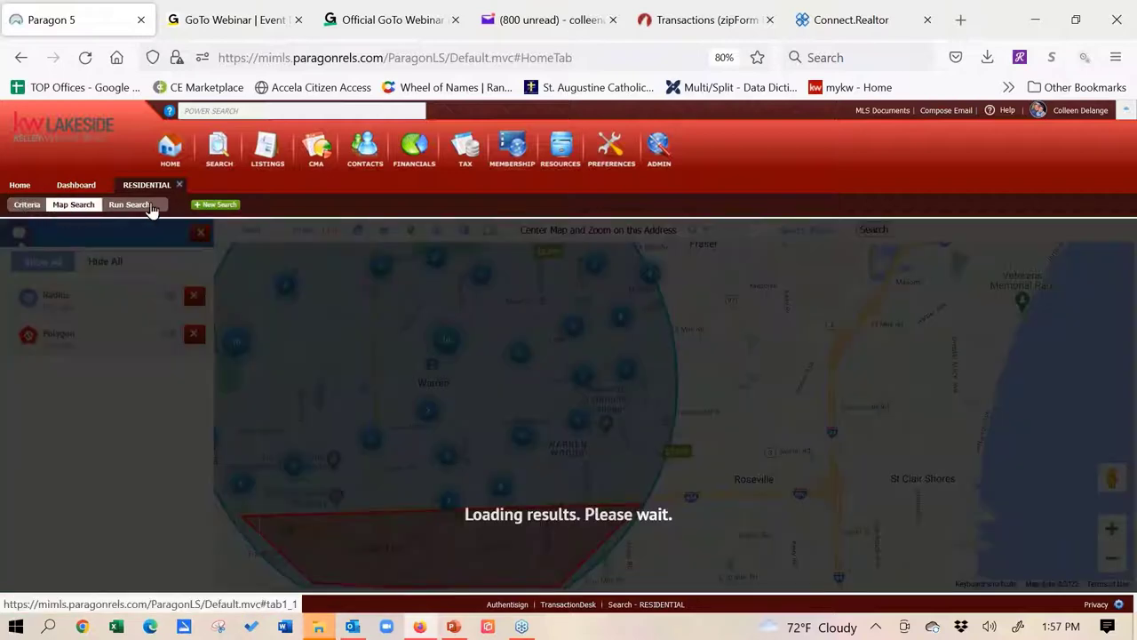
left_click(26, 205)
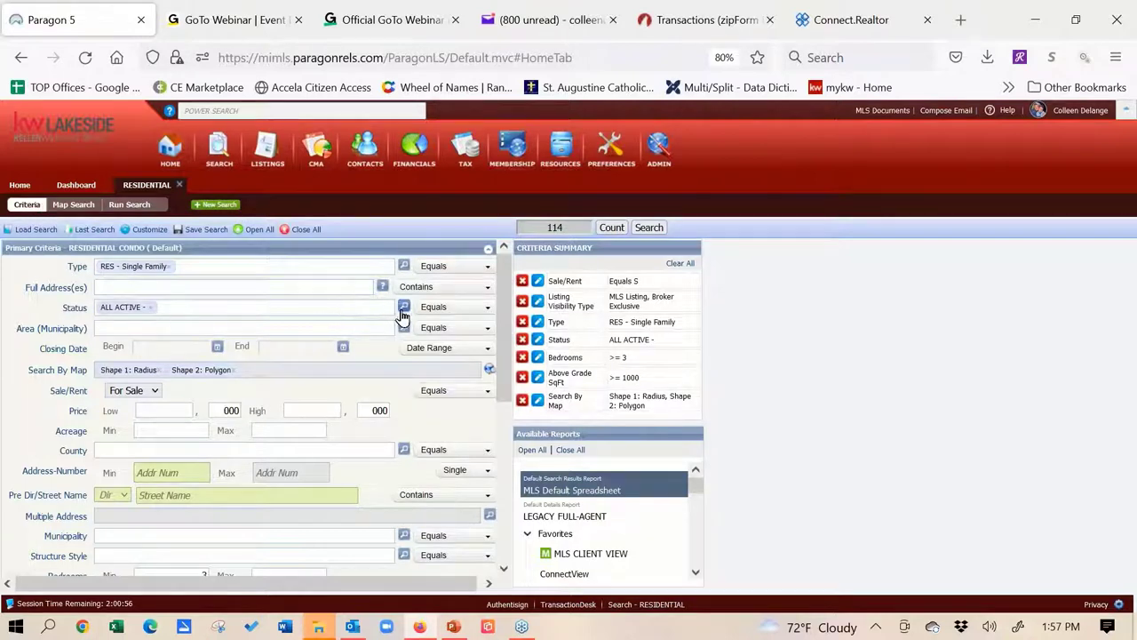
left_click(402, 308)
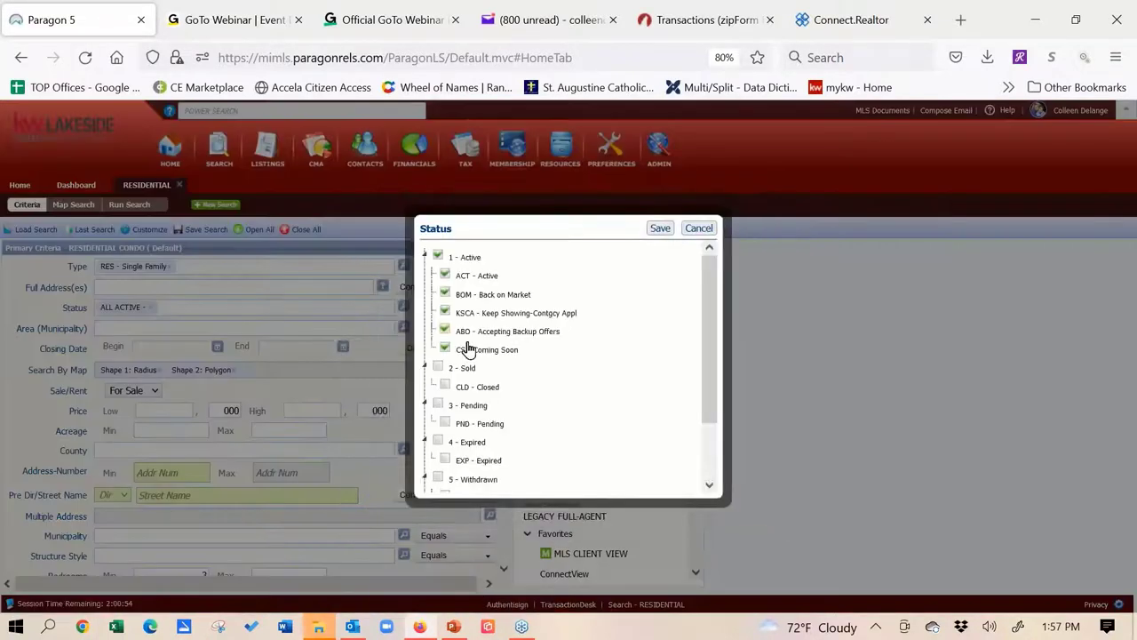
left_click(444, 332)
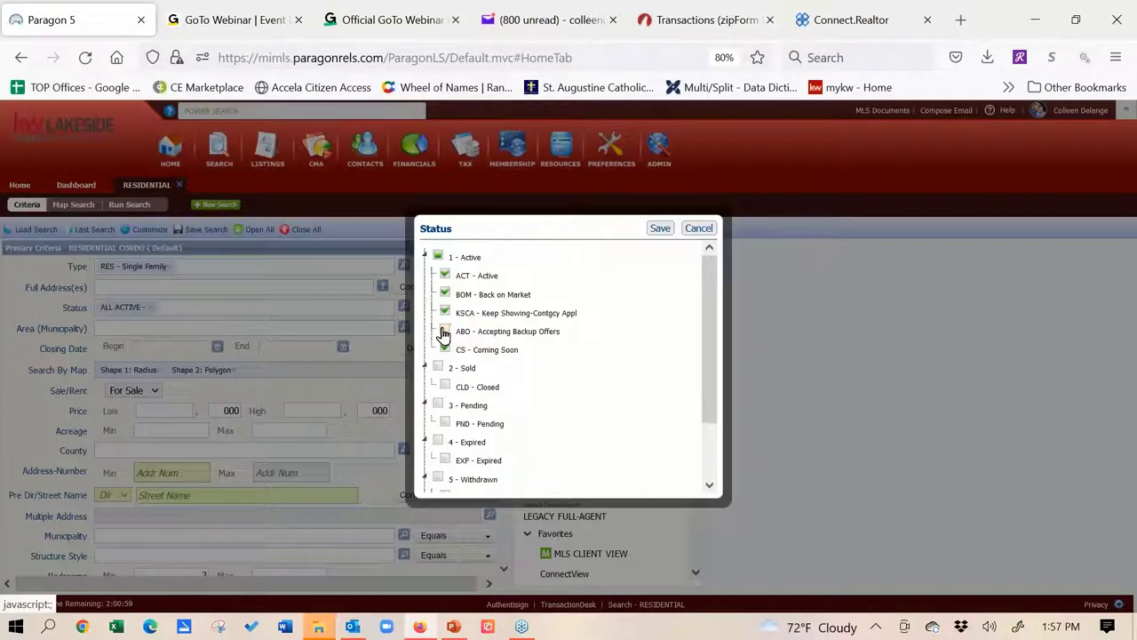
left_click(659, 229)
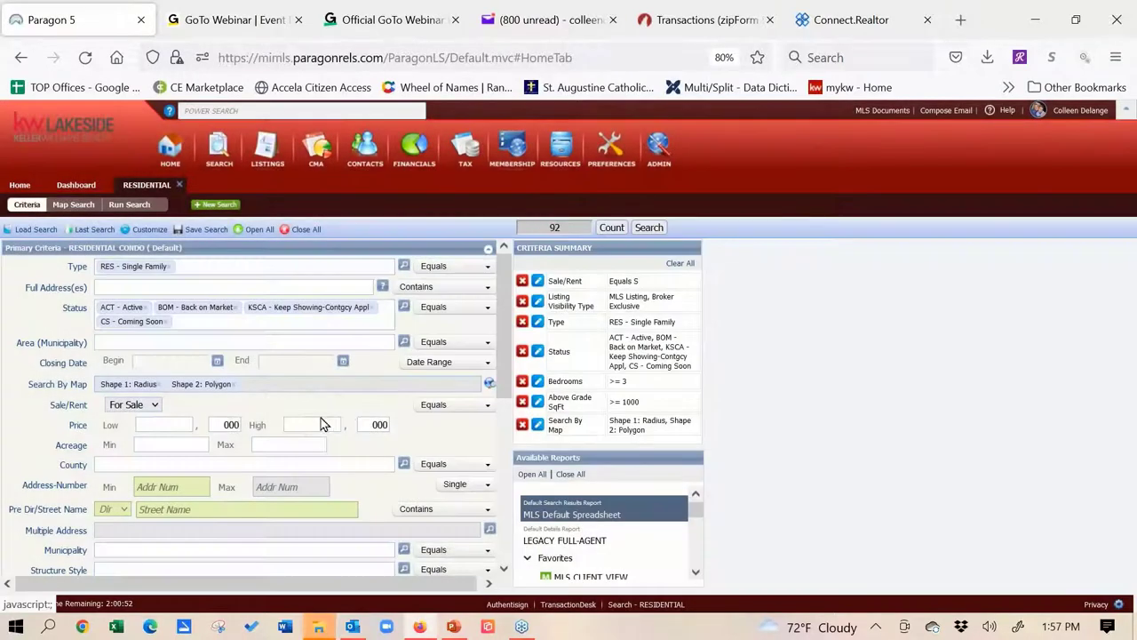
left_click(313, 425)
Enter 400 as the Price High value, reducing the residential count to 86
type("400")
left_click(808, 344)
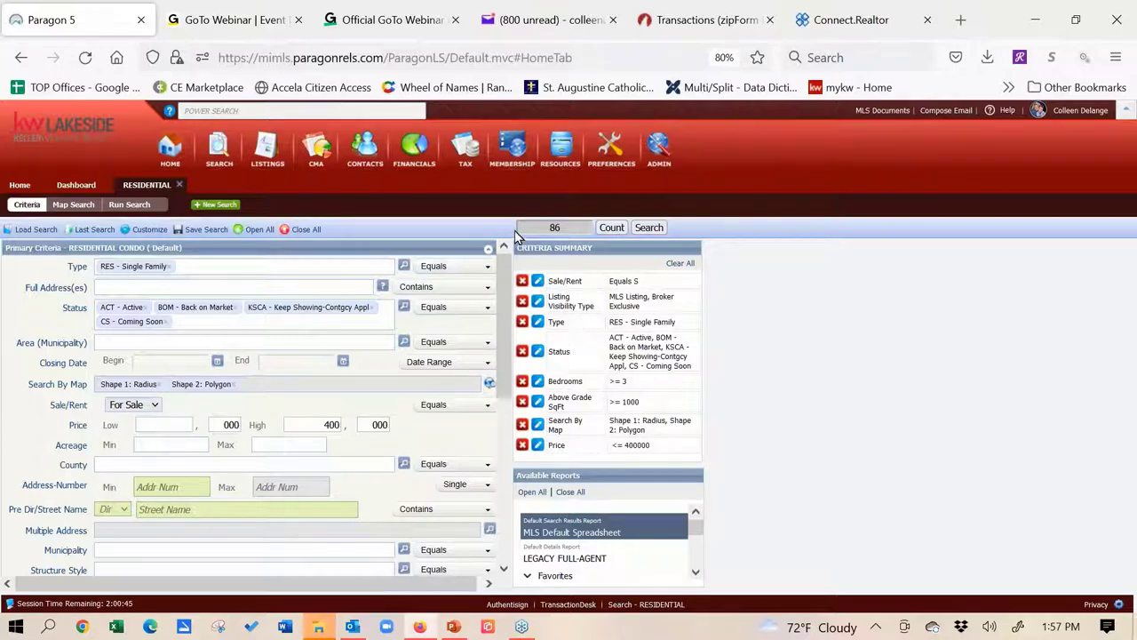
left_click(199, 231)
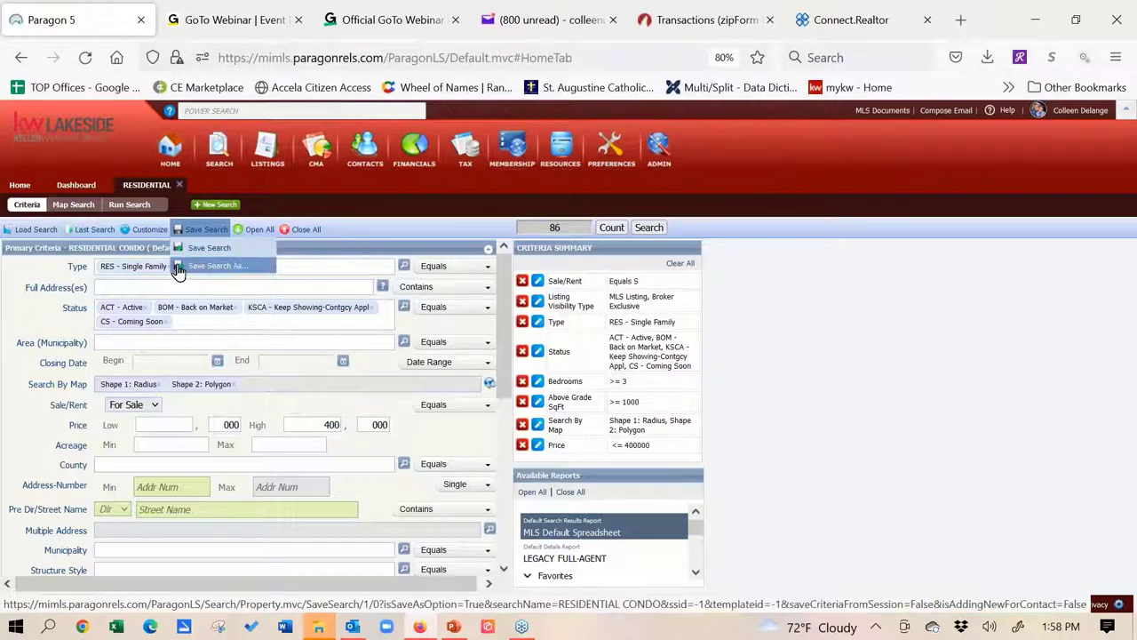
Choose Save Search As and replace the search name with 'UPAR Lotto'
left_click(196, 272)
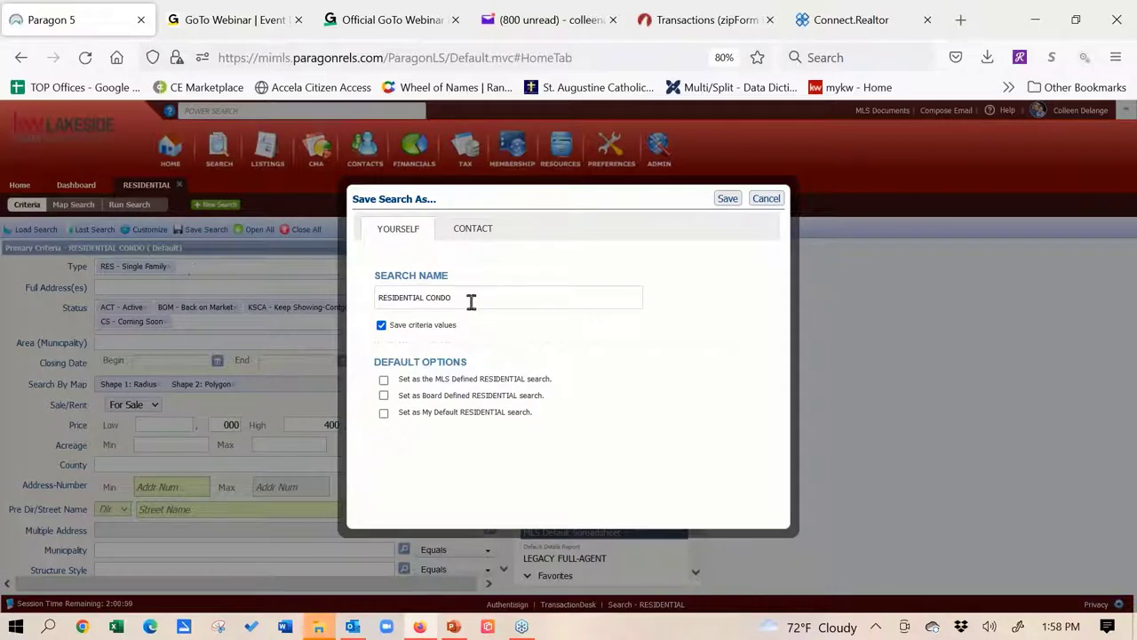
left_click_drag(470, 302, 343, 298)
type("UP")
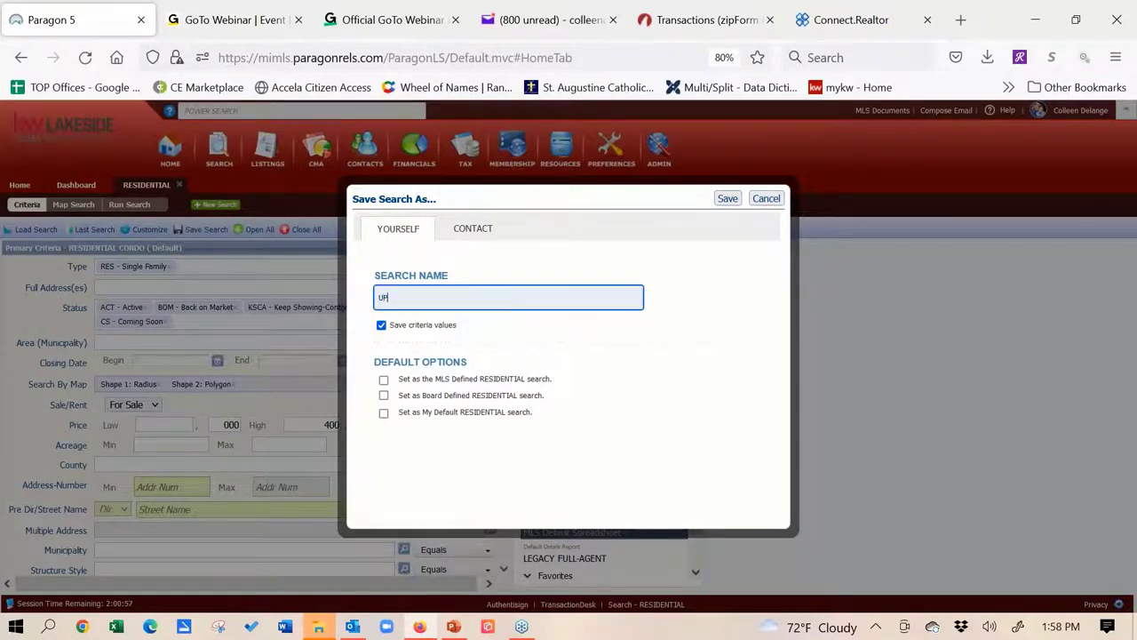
type("AR Lotto")
left_click(482, 231)
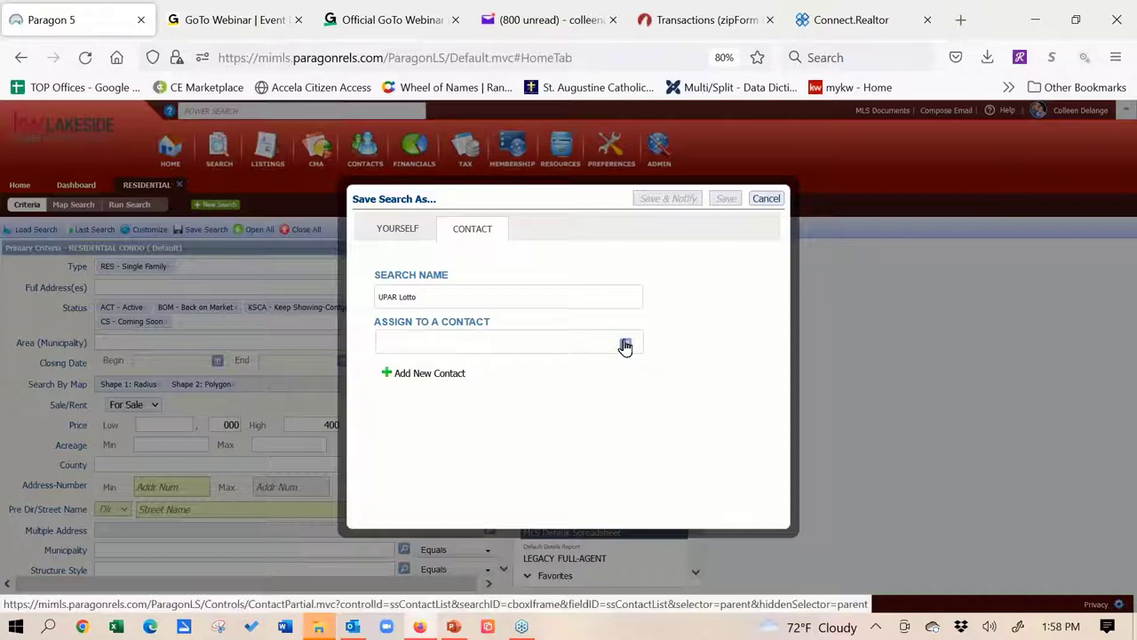
Add a new contact, entering the buyer's first name, last name and e-mail address
left_click(426, 380)
left_click(508, 304)
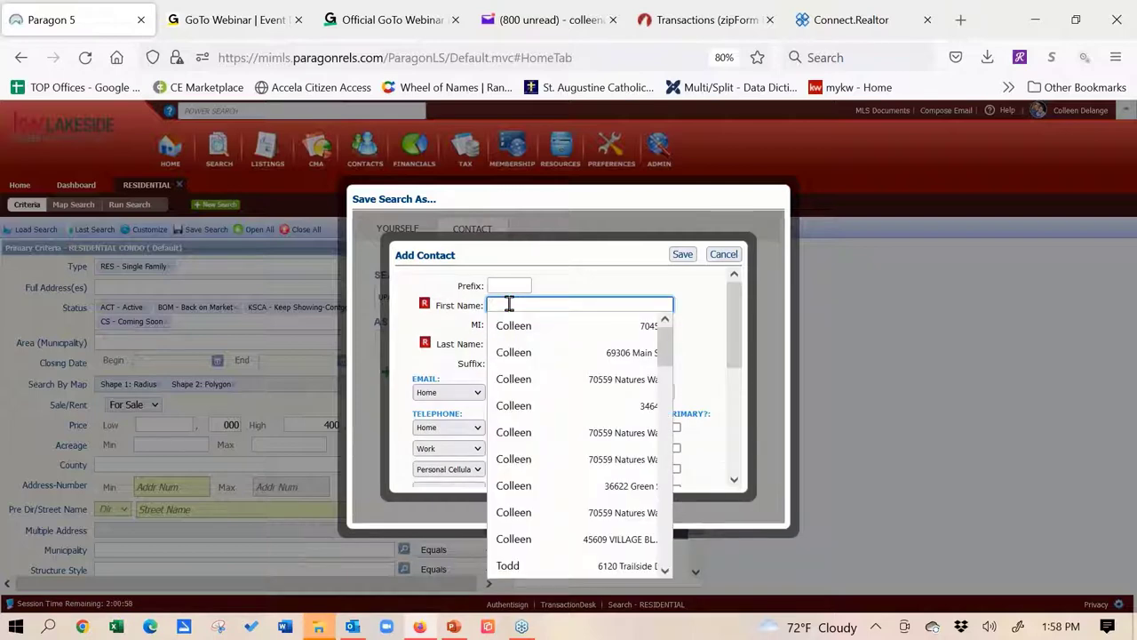
key("Escape")
type("Baetty")
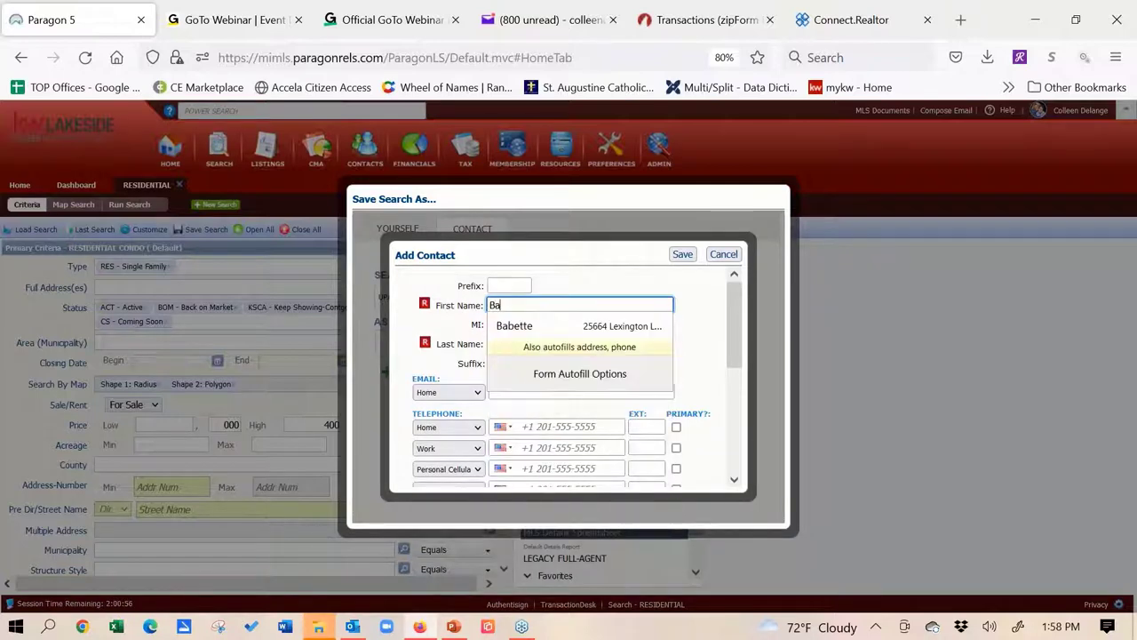
key("BackSpace")
key("BackSpace")
key("BackSpace")
key("BackSpace")
key("BackSpace")
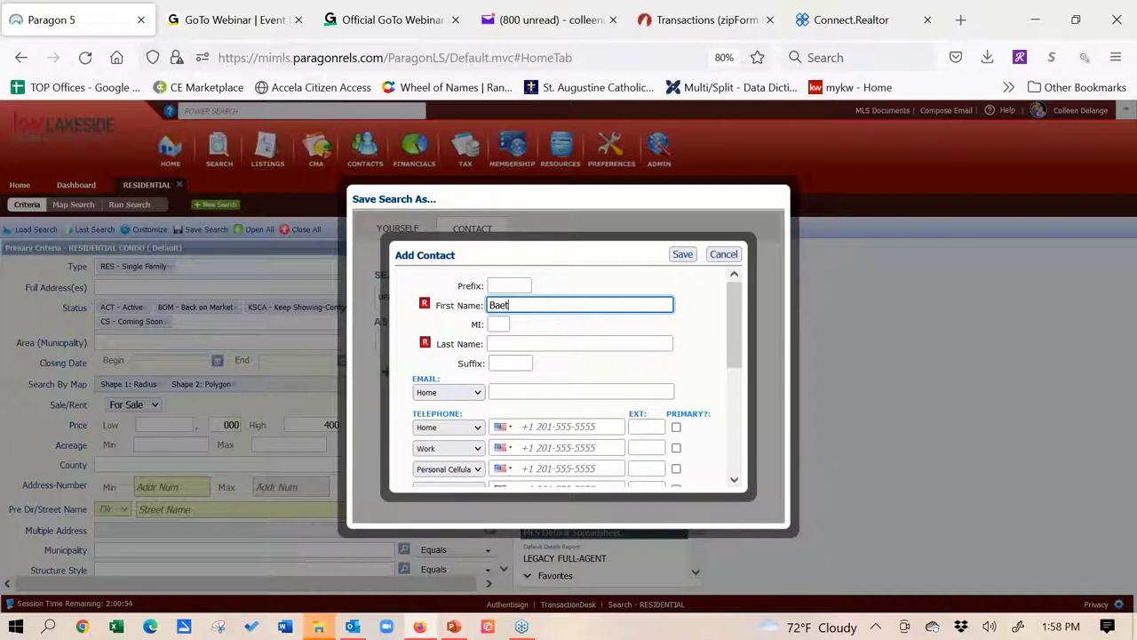
type("etty")
left_click(513, 345)
type("Buyer")
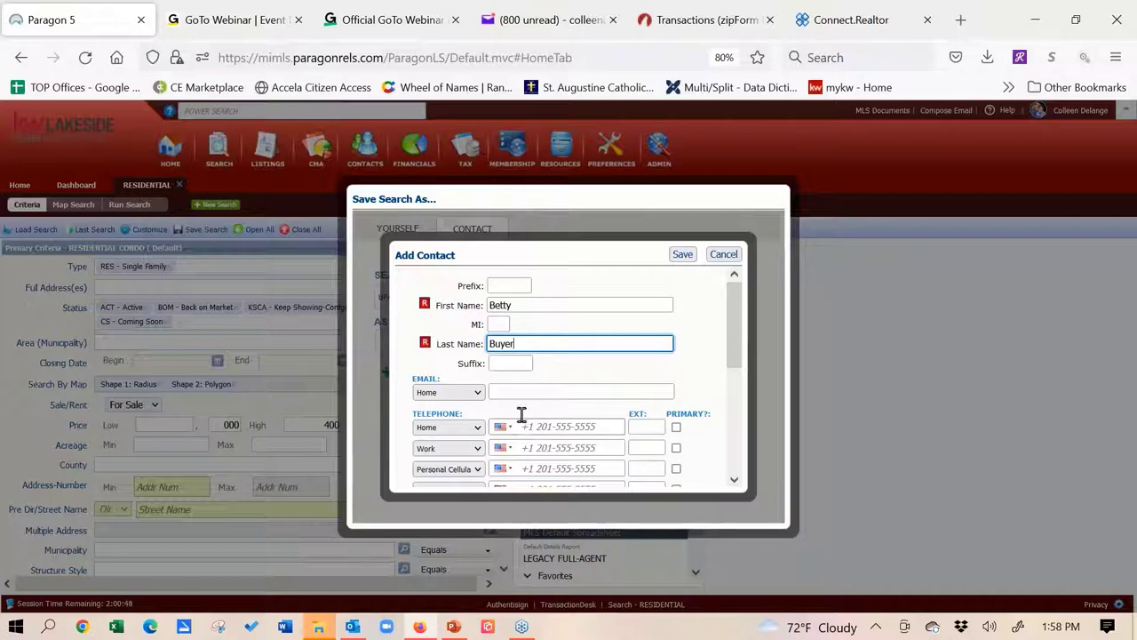
left_click(515, 388)
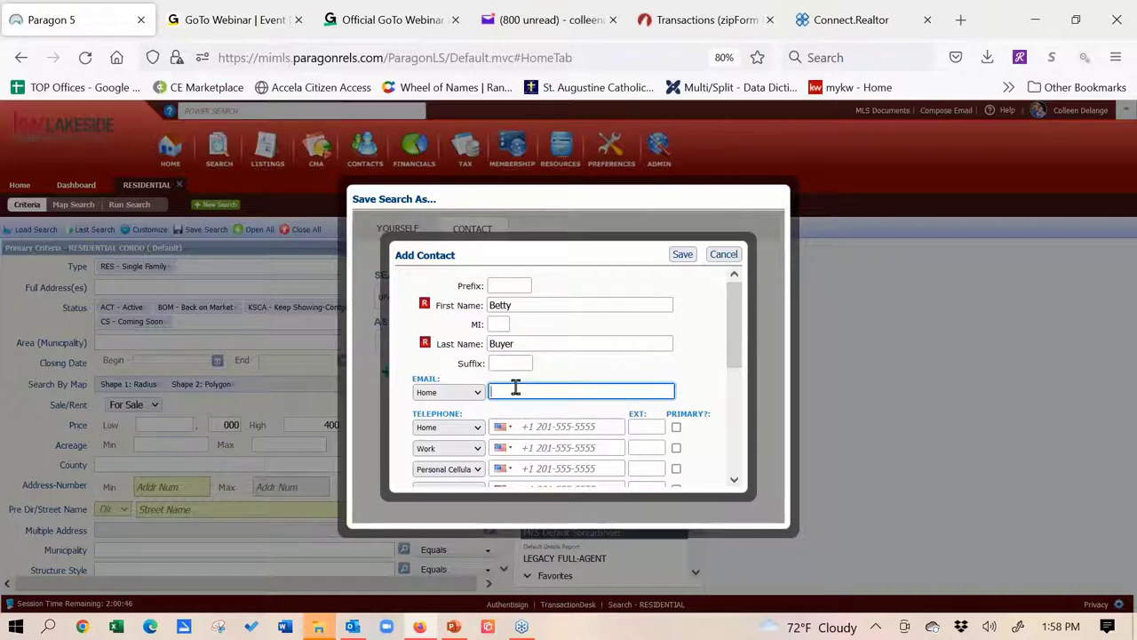
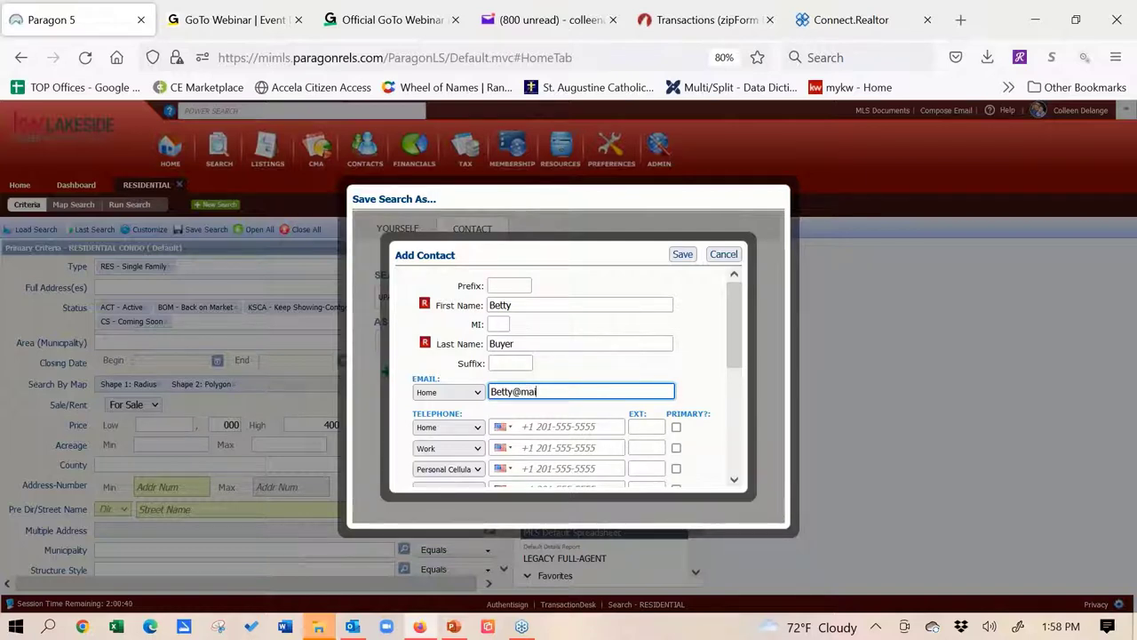
left_click_drag(734, 354, 744, 399)
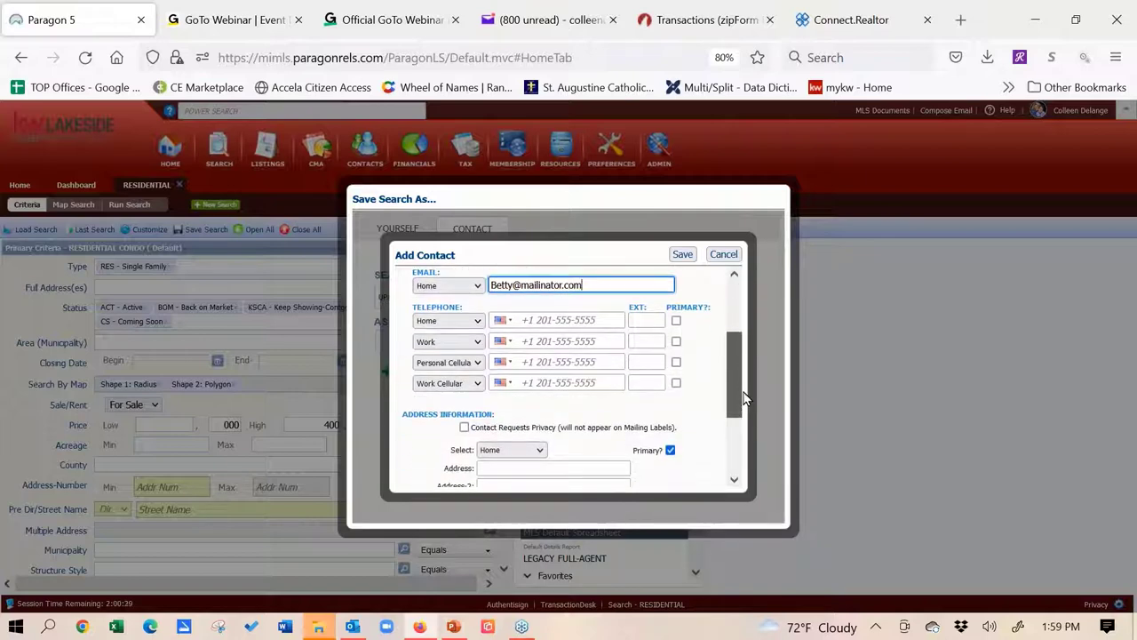
left_click_drag(745, 399, 753, 323)
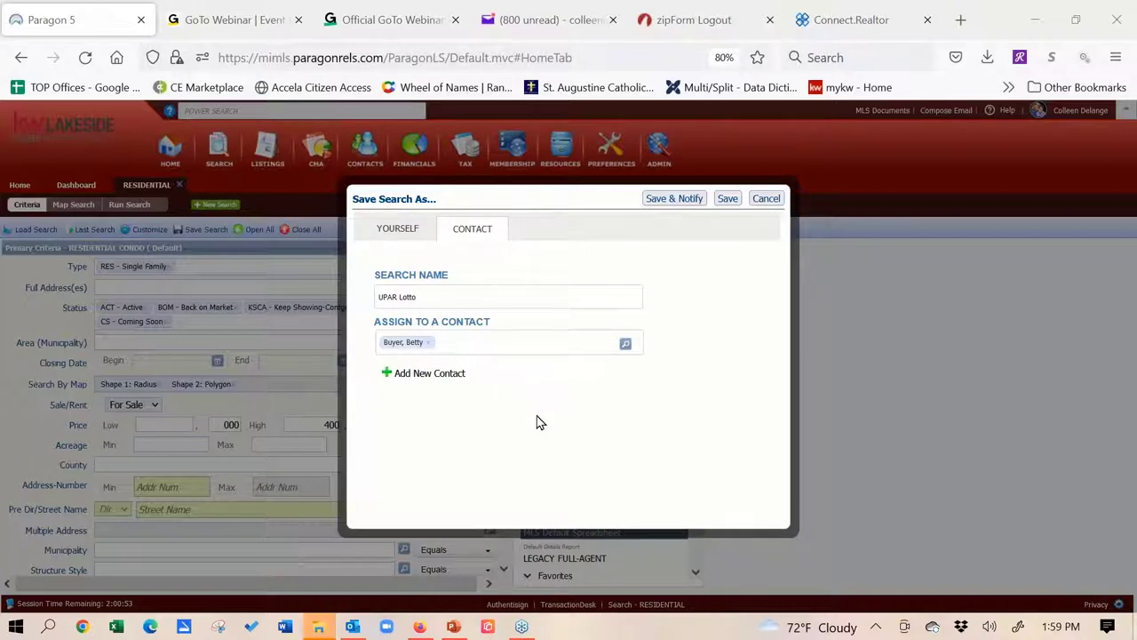
Save UPAR Lotto with notification to the buyer and view its Advanced Email Options
left_click(671, 201)
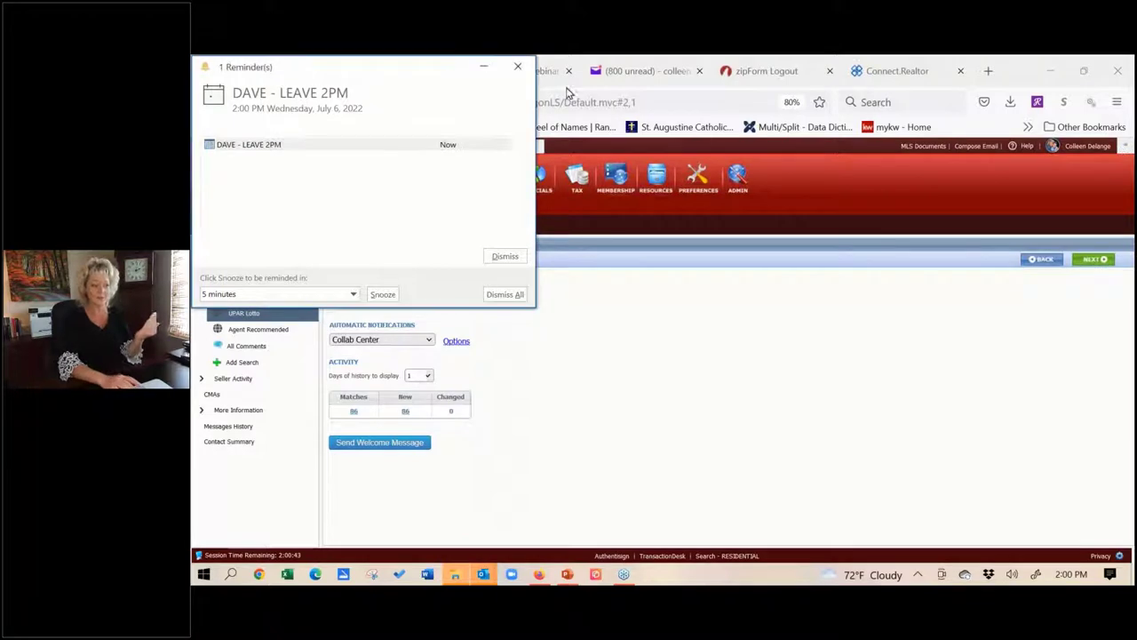
left_click(516, 71)
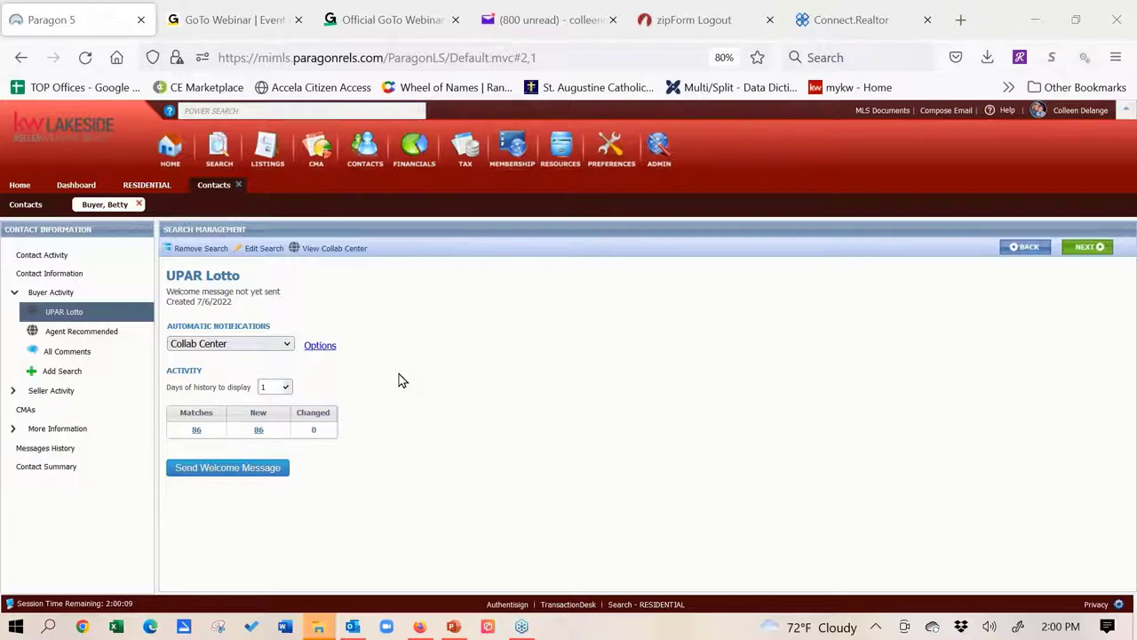
left_click(320, 346)
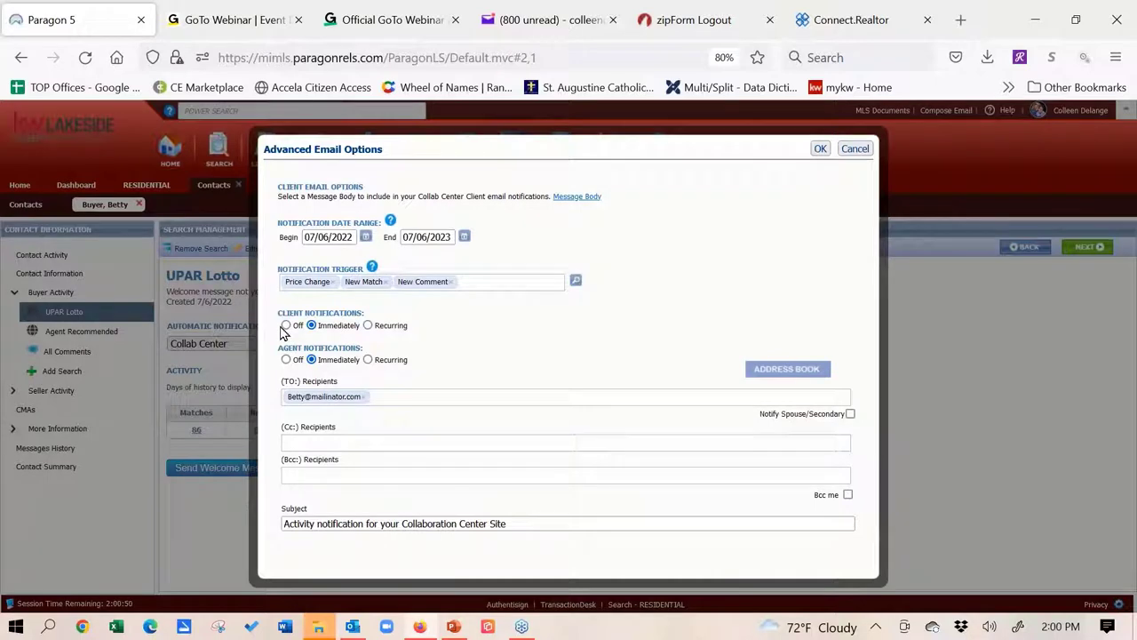
left_click(367, 327)
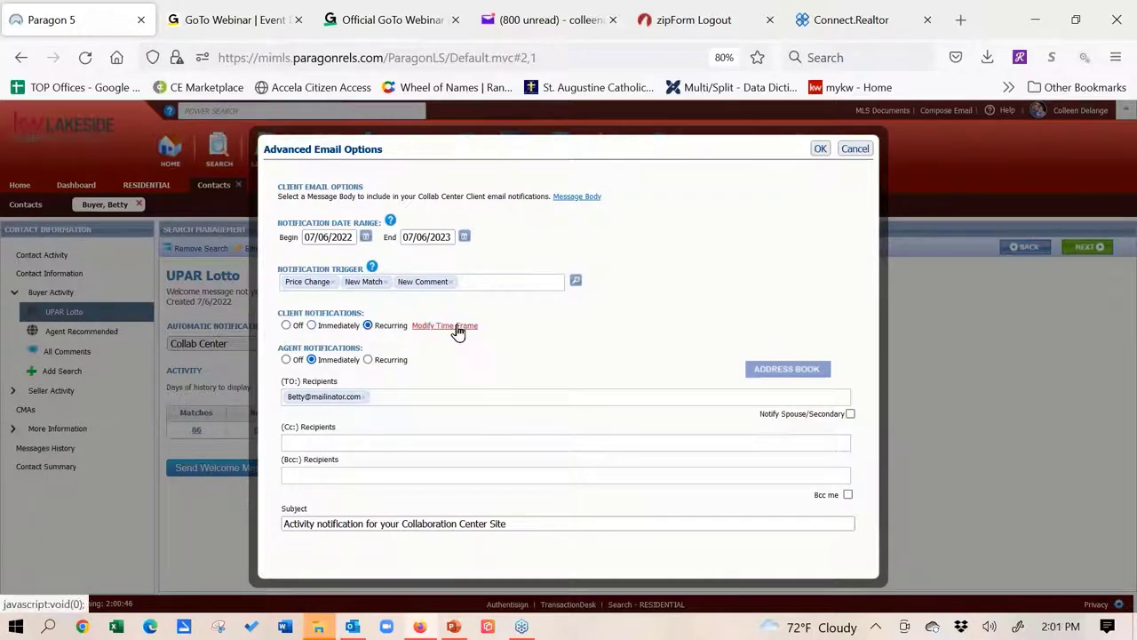
left_click(459, 326)
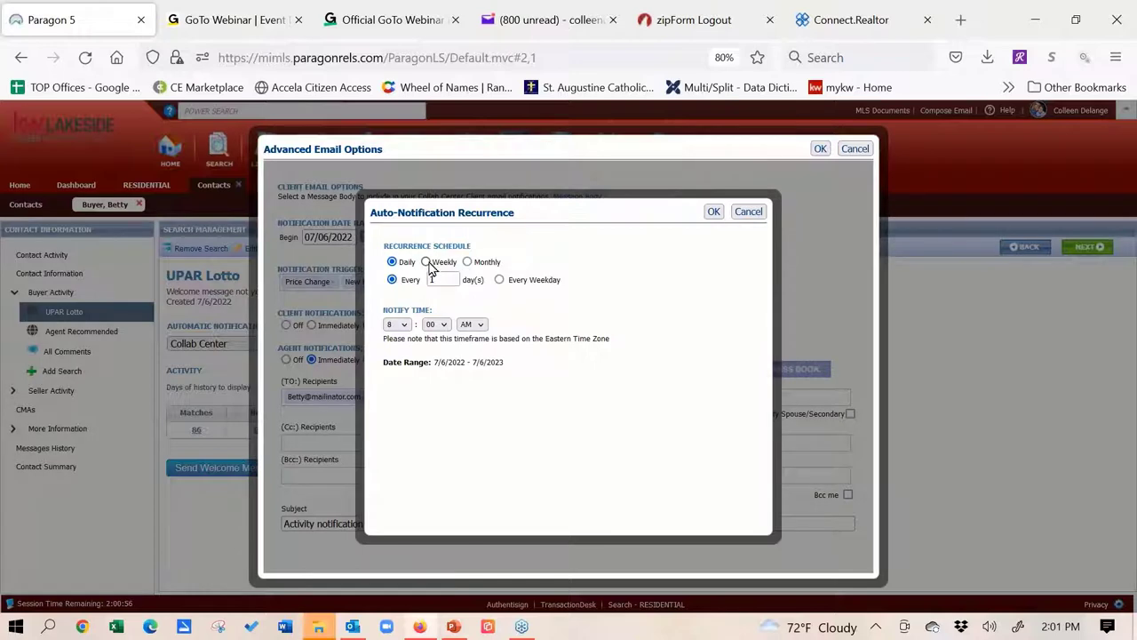
left_click(428, 262)
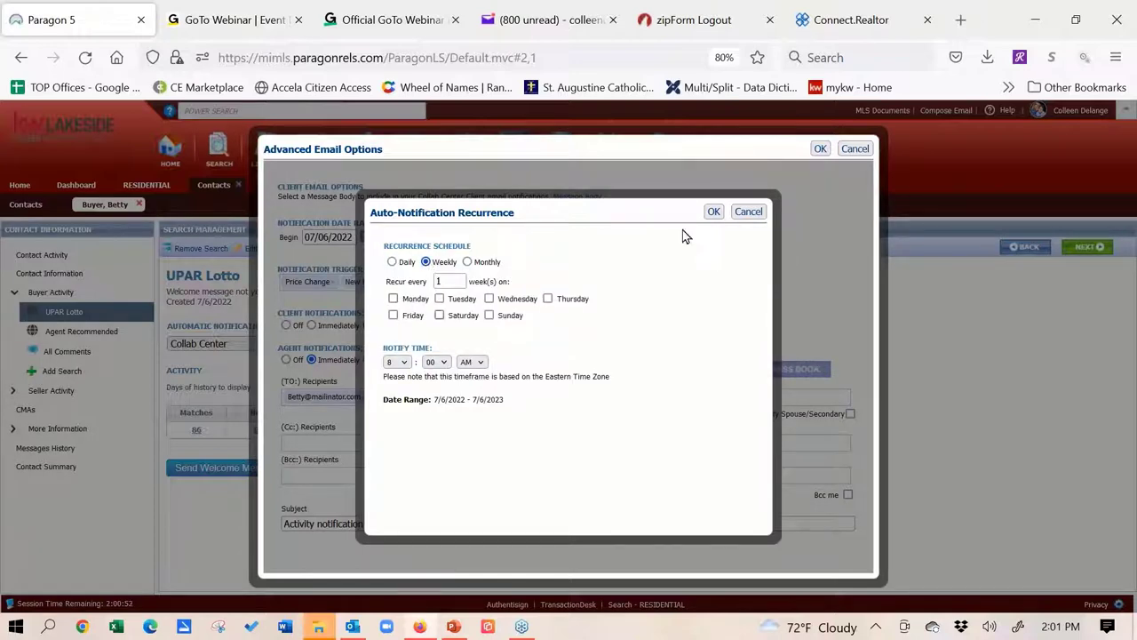
left_click(750, 214)
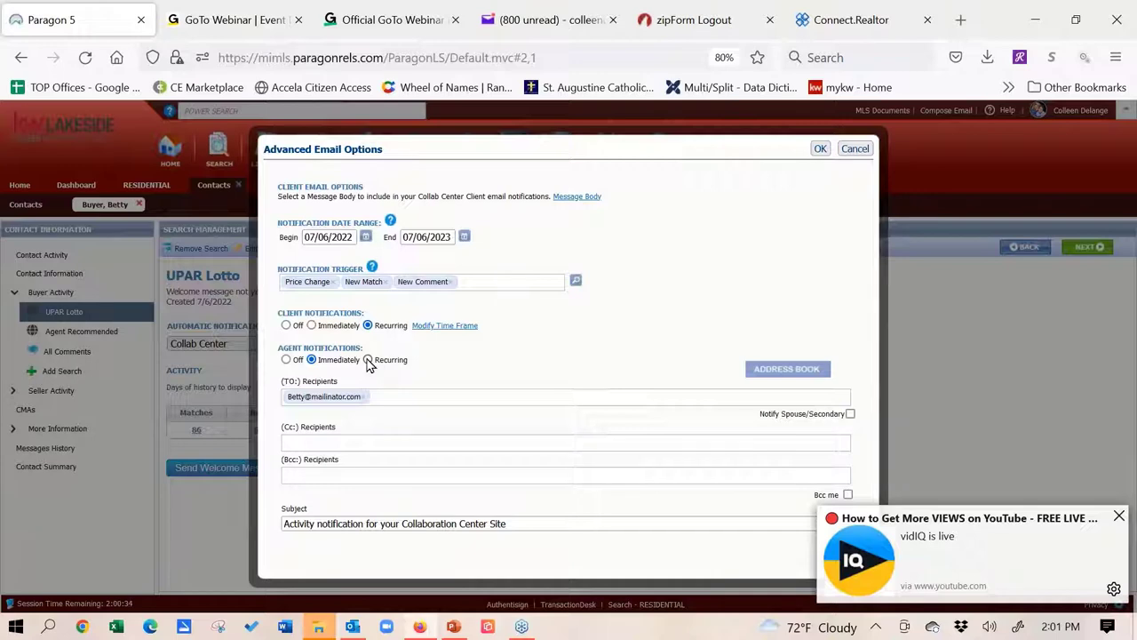
left_click(855, 148)
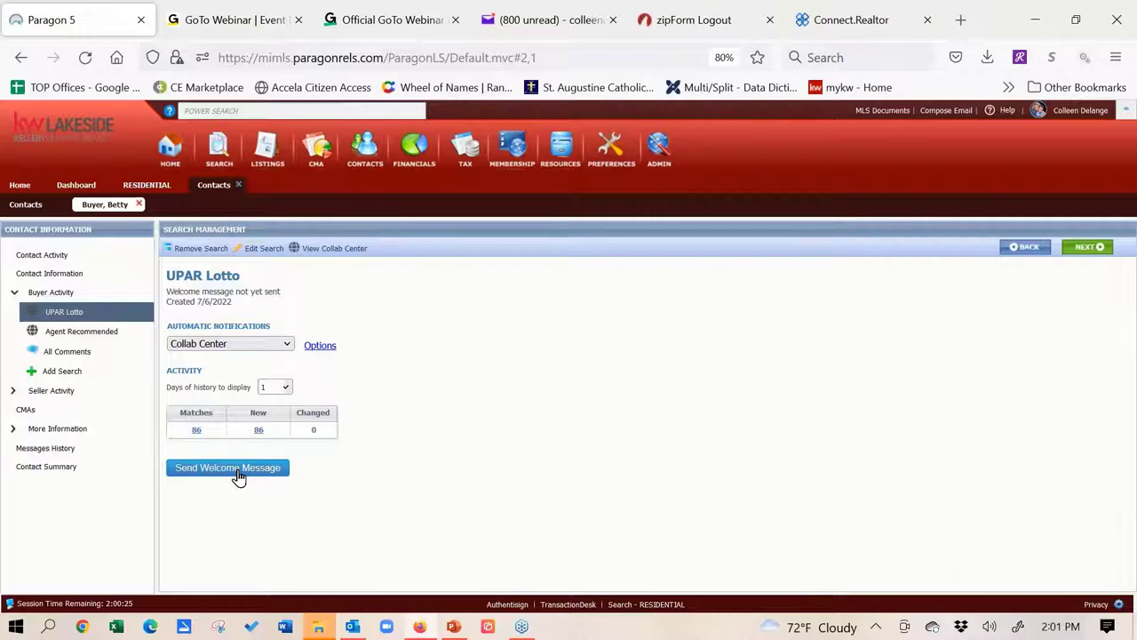
Send the buyer the Collab Center welcome message and close the Email Sent confirmation
left_click(238, 474)
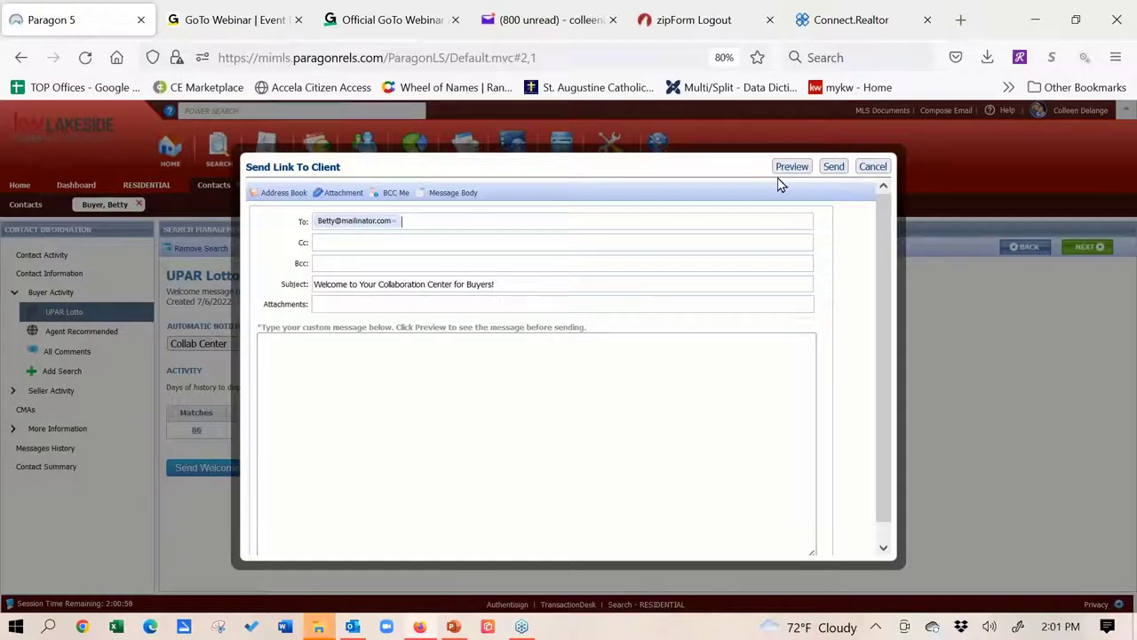
left_click(835, 166)
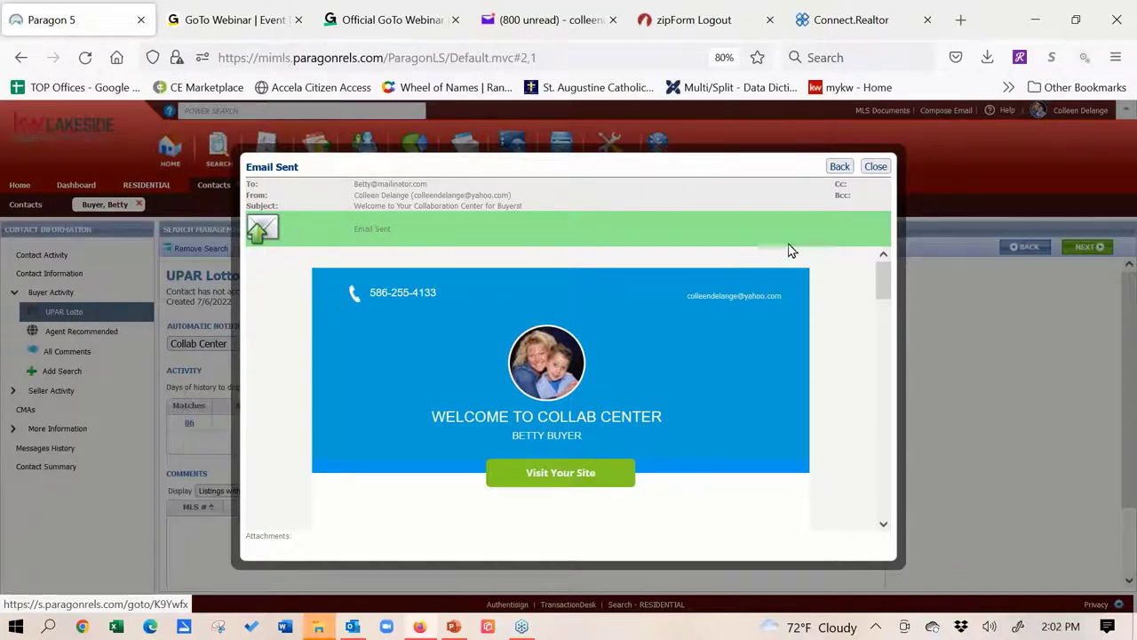
left_click(873, 167)
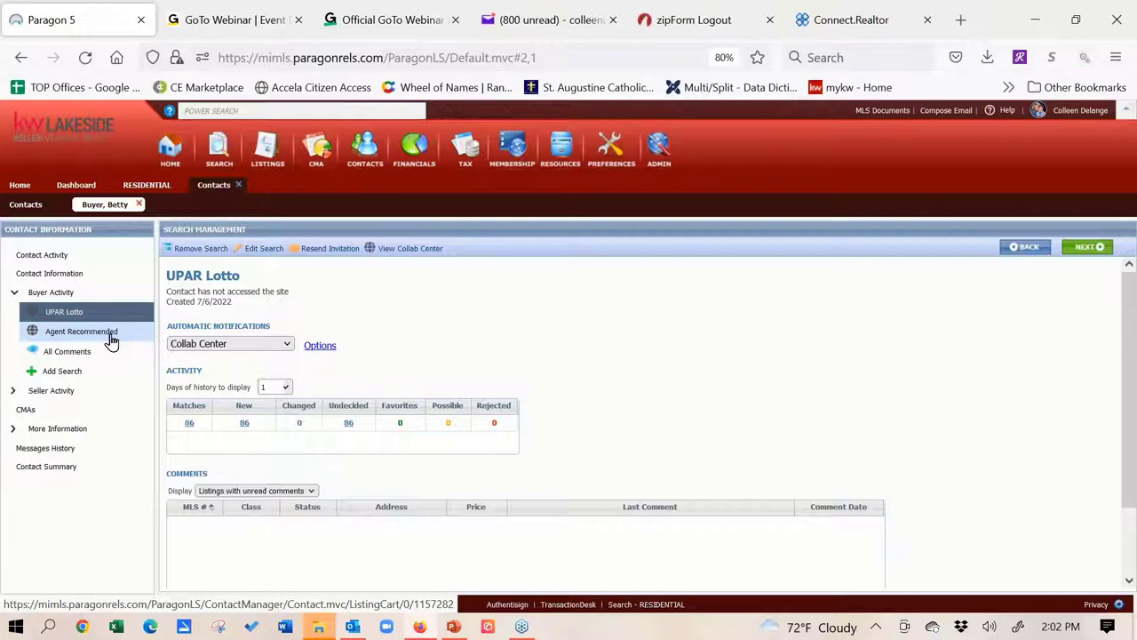
Check Agent Recommended, Add Listing and Add Search, ending on the Contact Activity overview
left_click(111, 342)
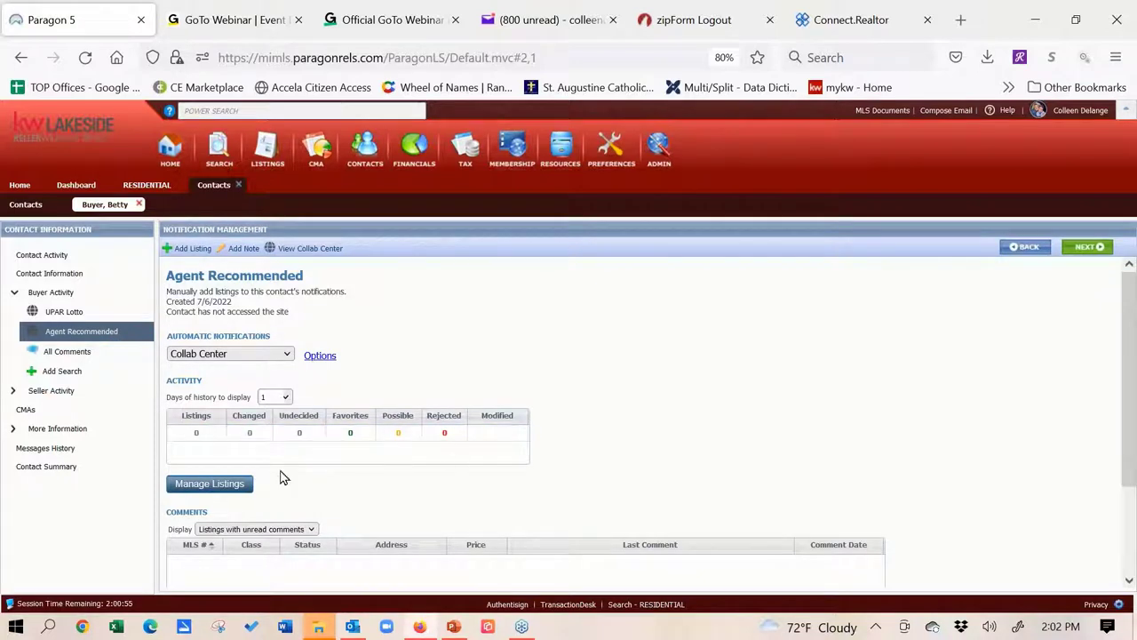
left_click(192, 250)
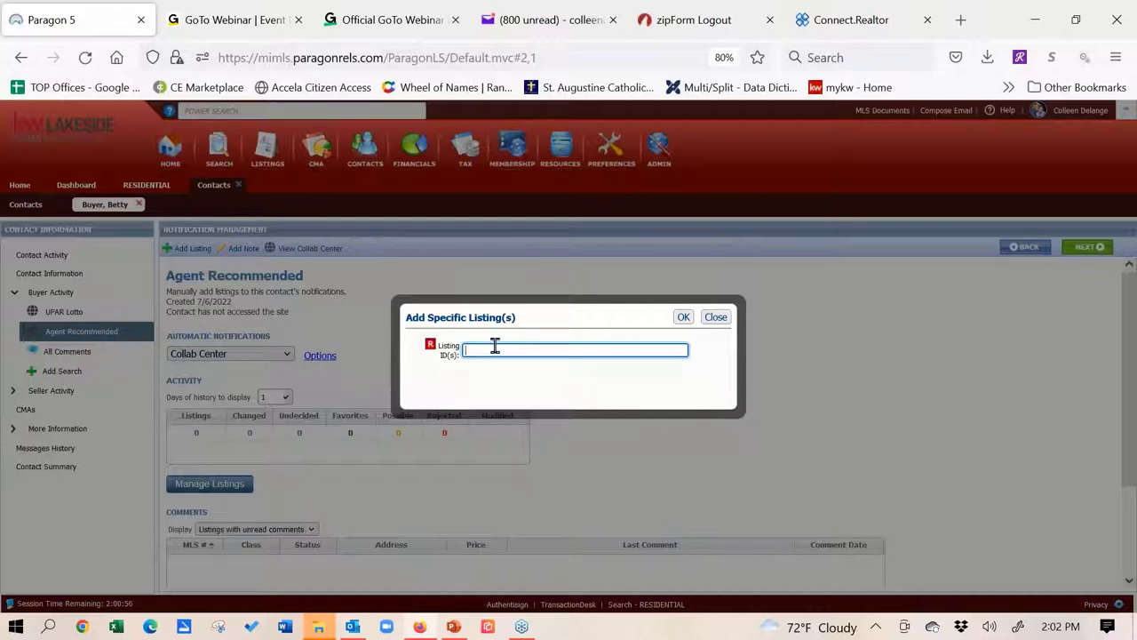
left_click(718, 320)
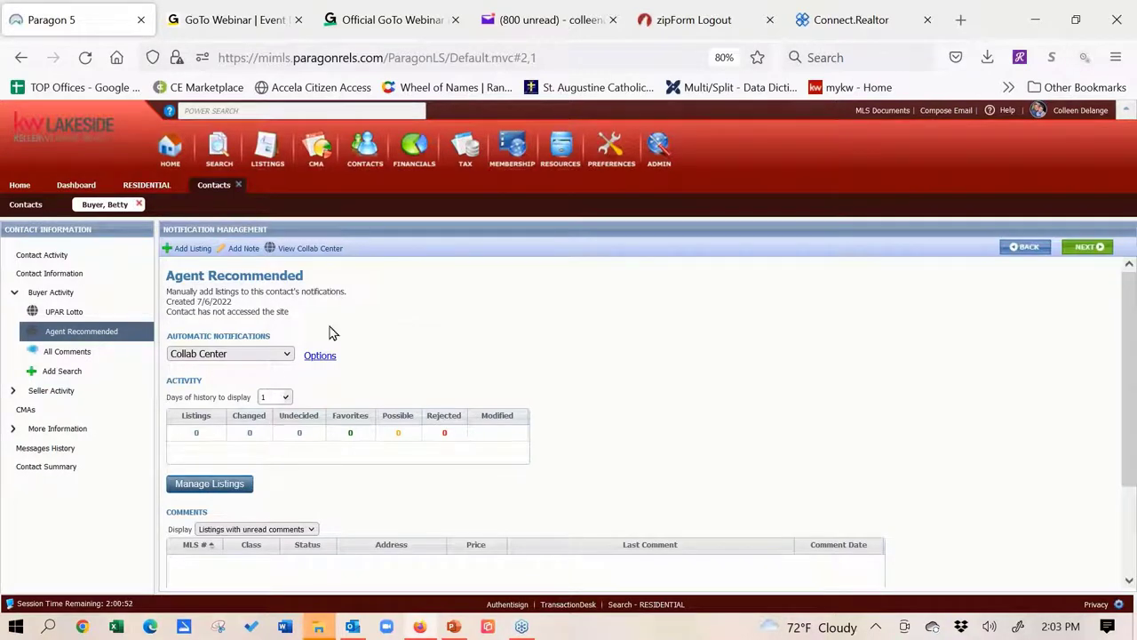
left_click(64, 378)
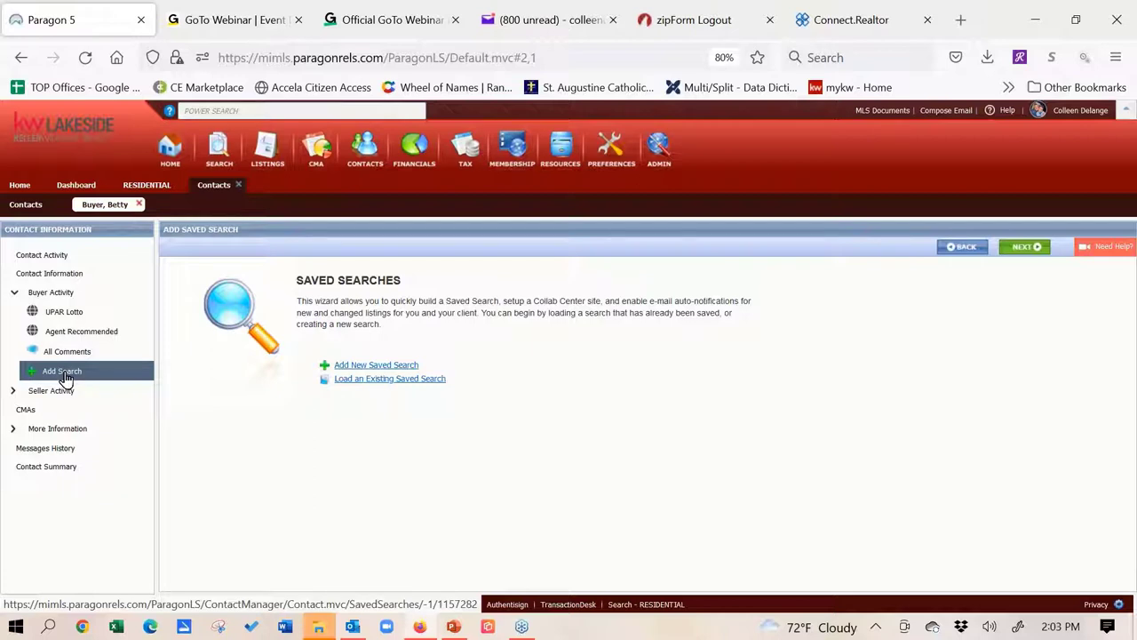
left_click(46, 257)
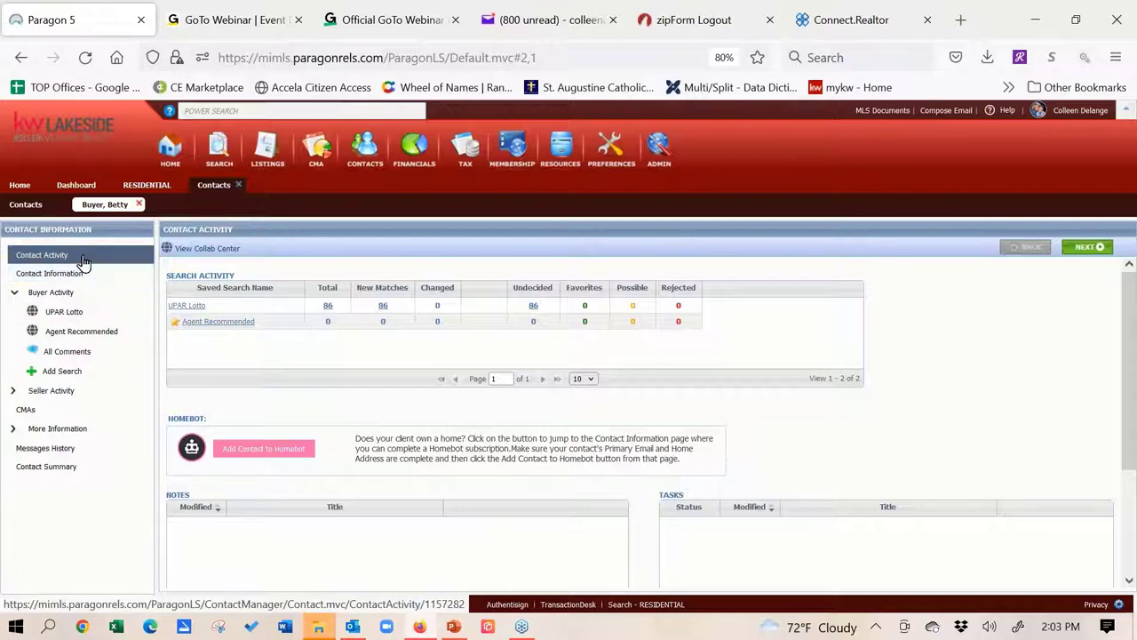
In Contact Information, tick 'Add the Spouse/Secondary to notifications?' and review the form
left_click(203, 305)
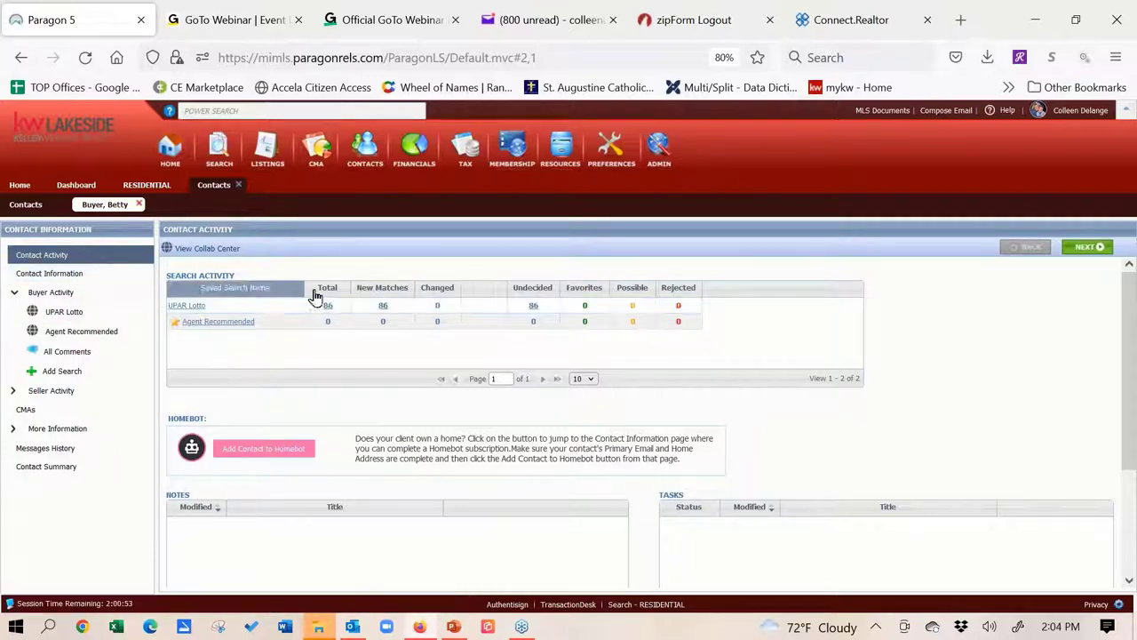
left_click(44, 274)
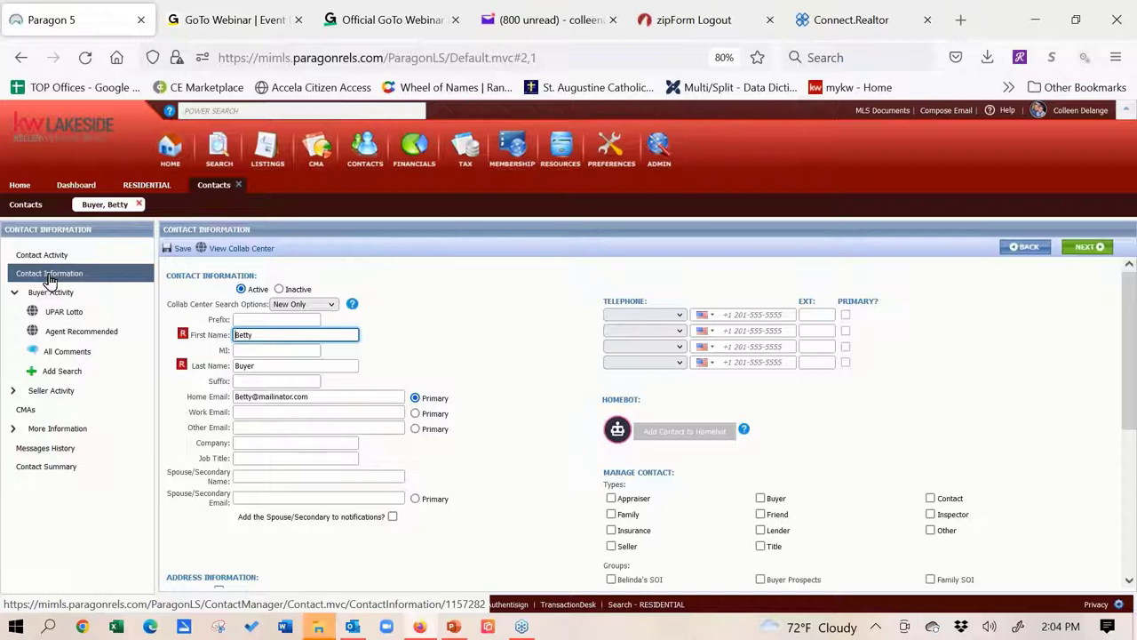
left_click(273, 474)
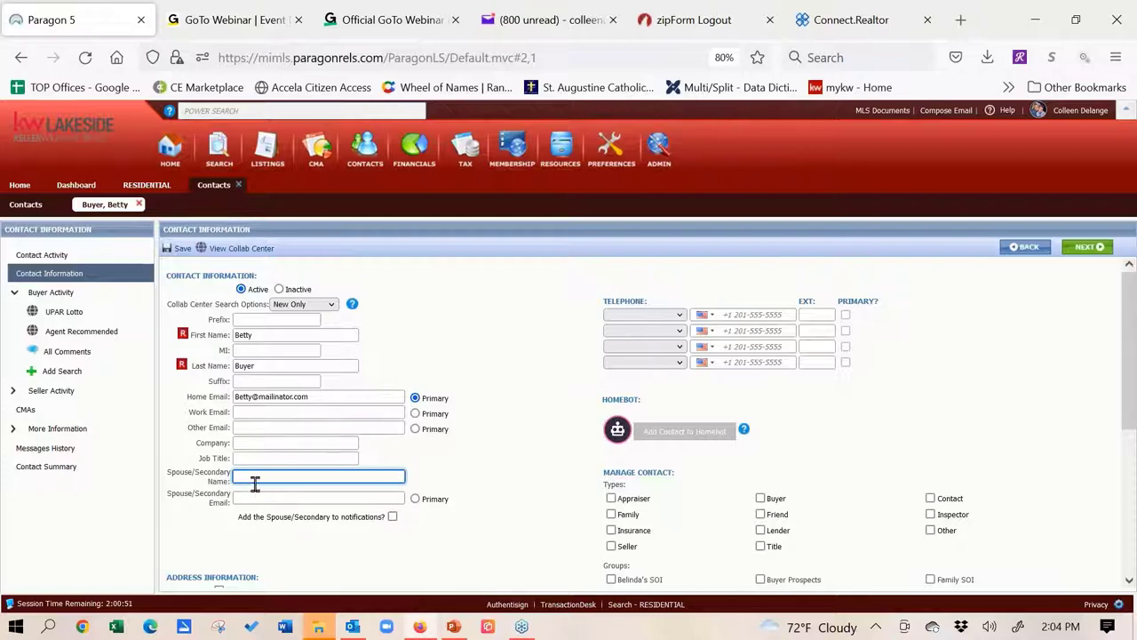
left_click(393, 517)
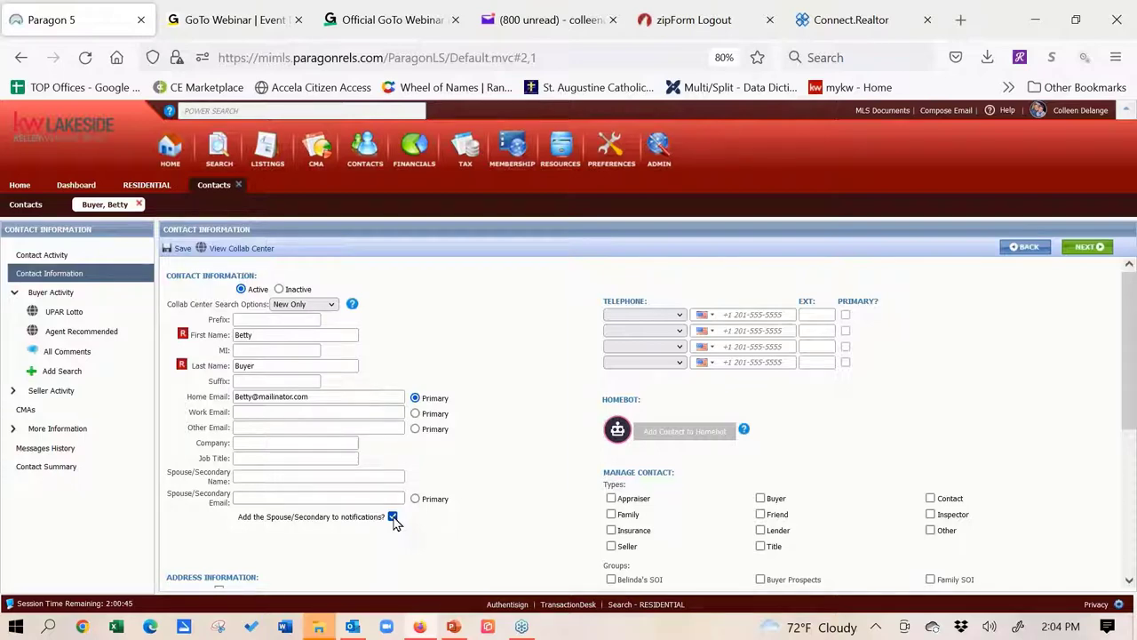
scroll(1079, 364, "down", 3)
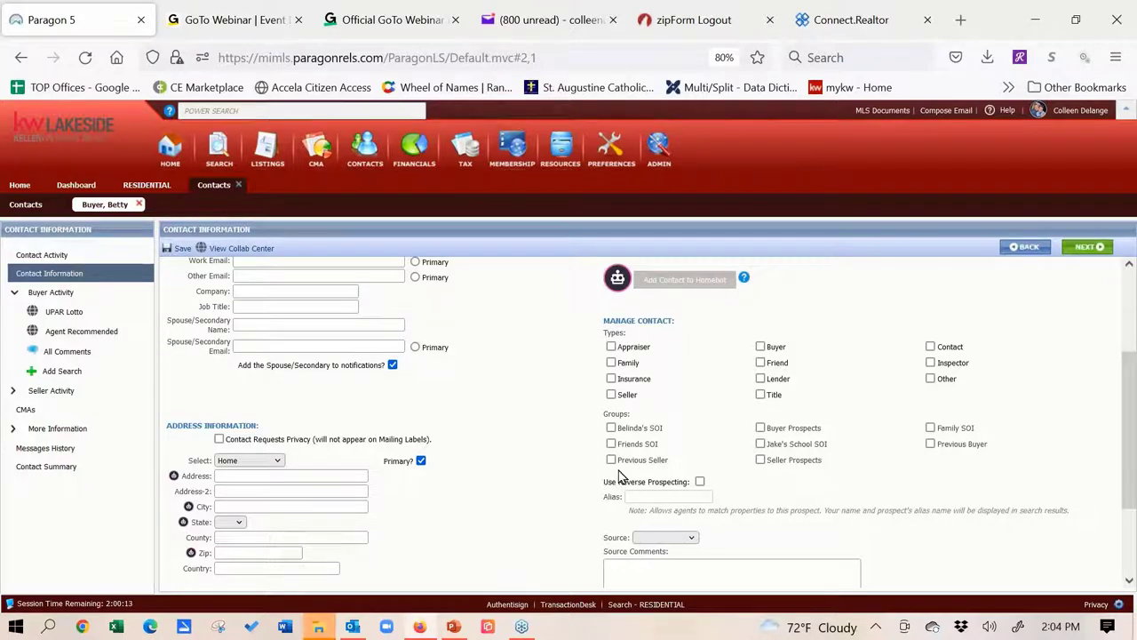
scroll(198, 508, "up", 2)
scroll(261, 525, "down", 4)
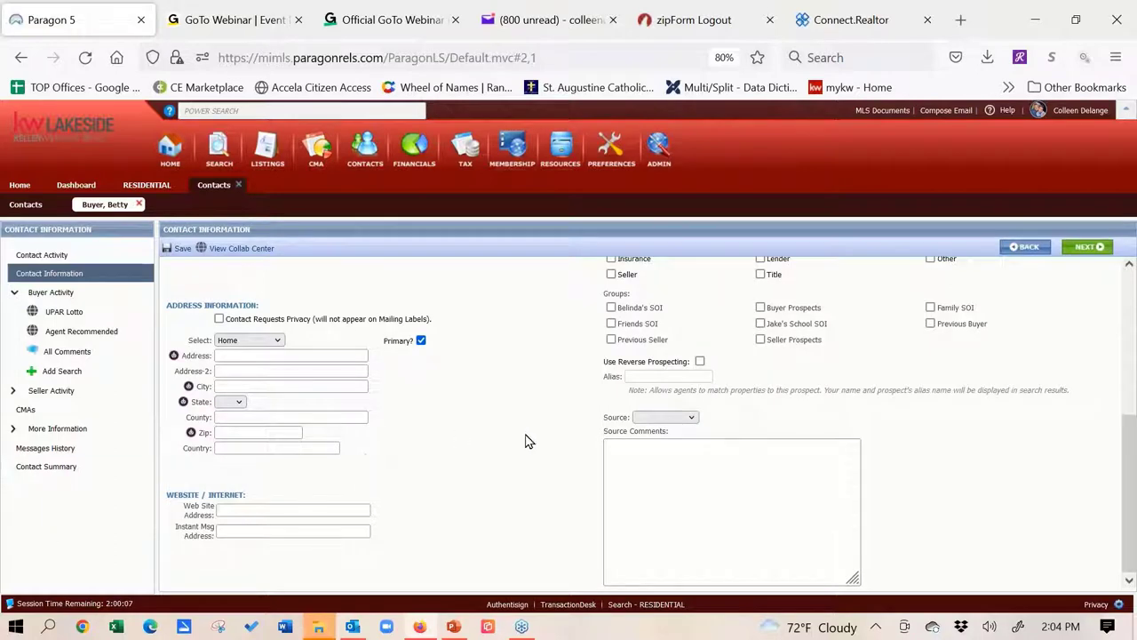
scroll(497, 497, "up", 4)
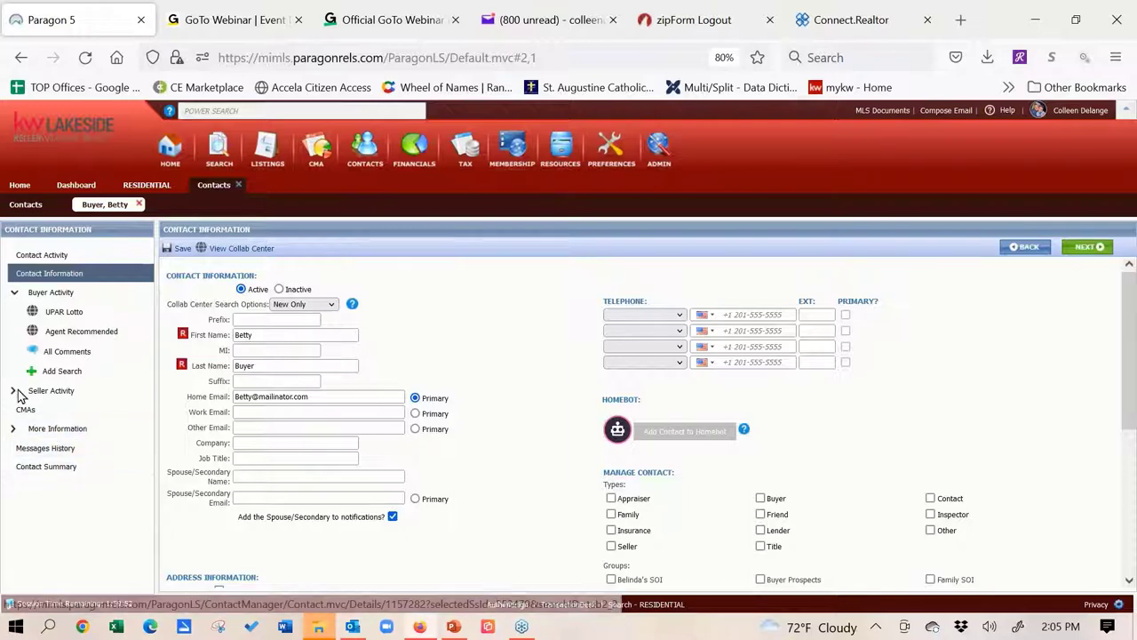
Answer the save-changes prompt and close the buyer's contact tab, back to Contacts
left_click(53, 398)
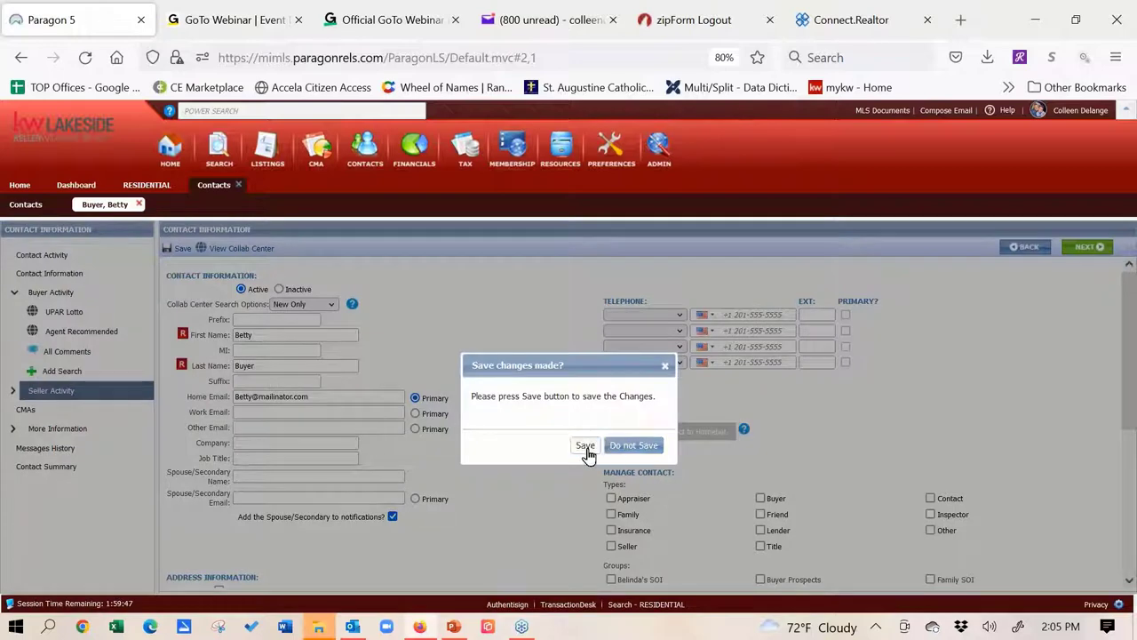
left_click(588, 447)
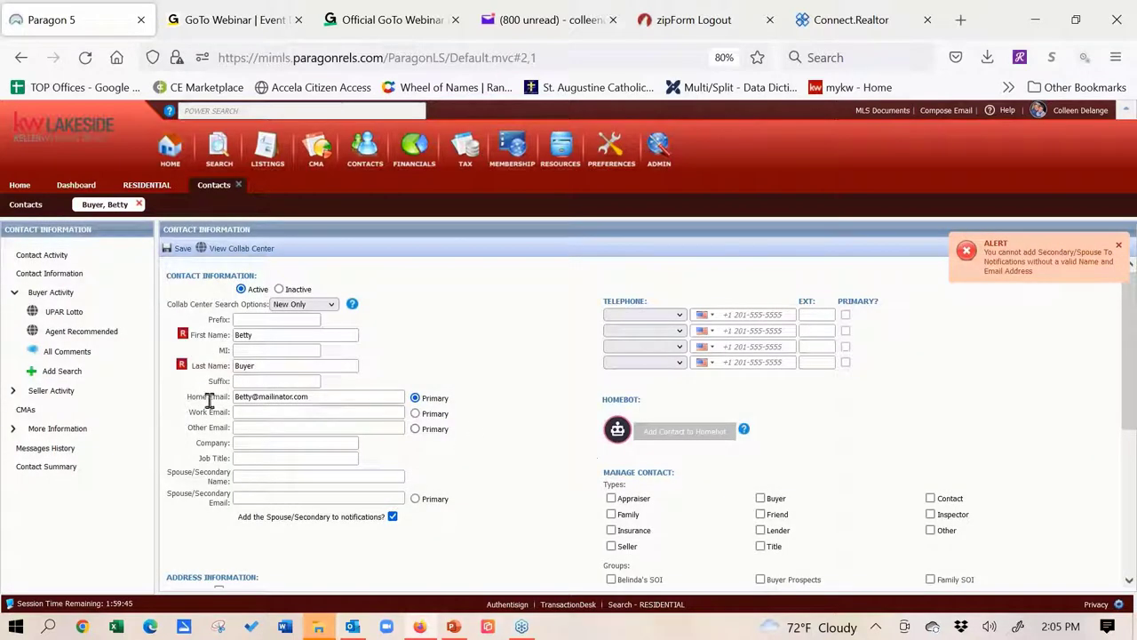
left_click(78, 399)
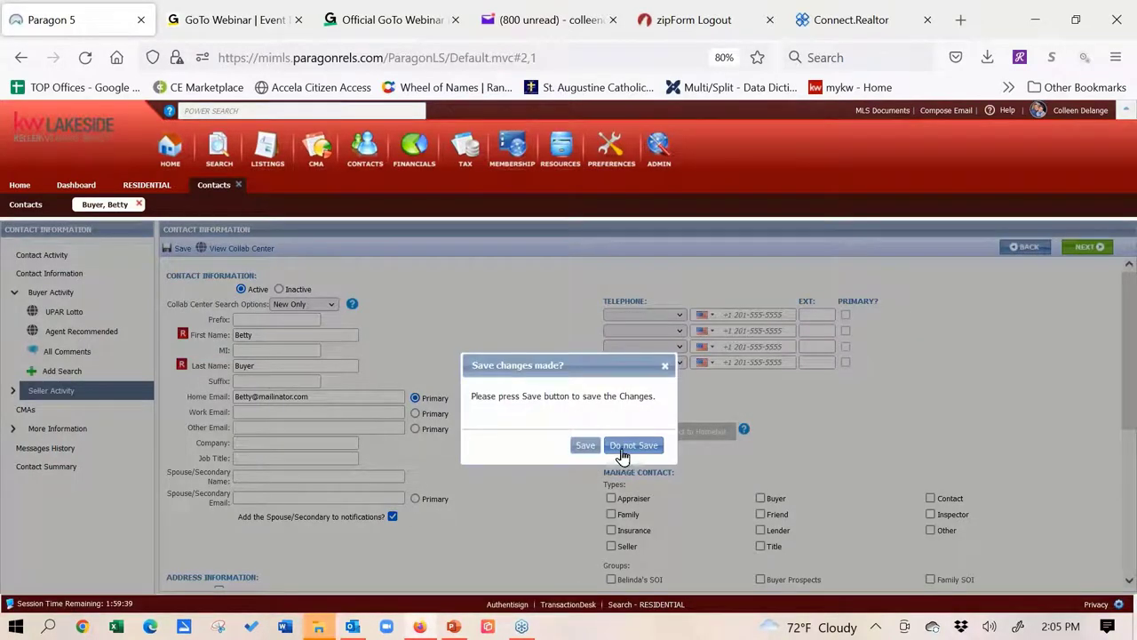
left_click(586, 448)
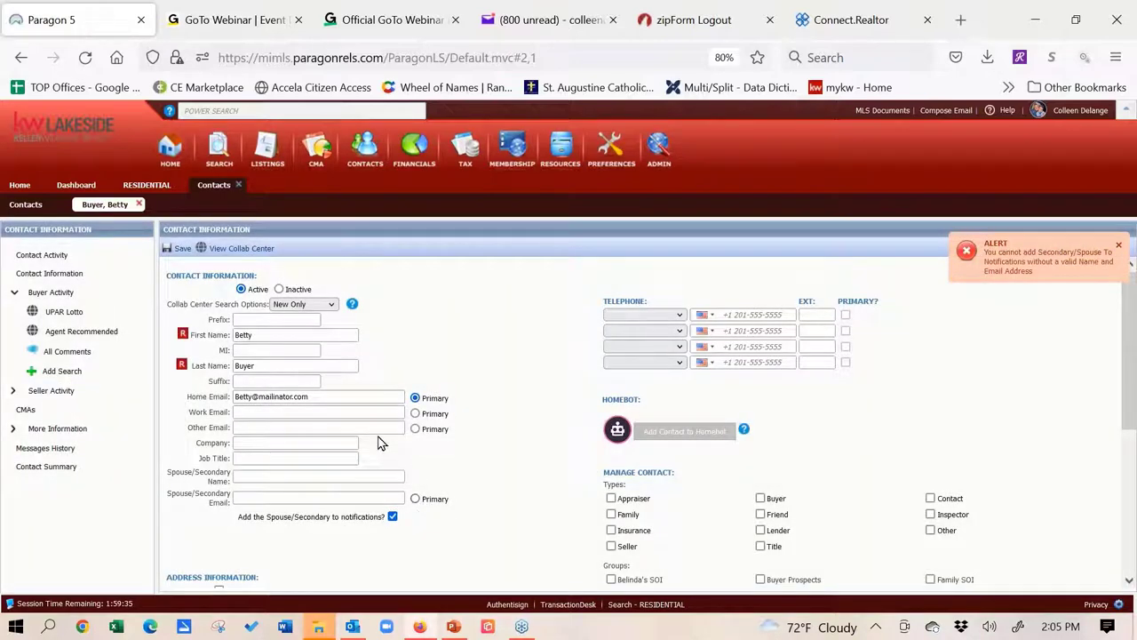
left_click(139, 204)
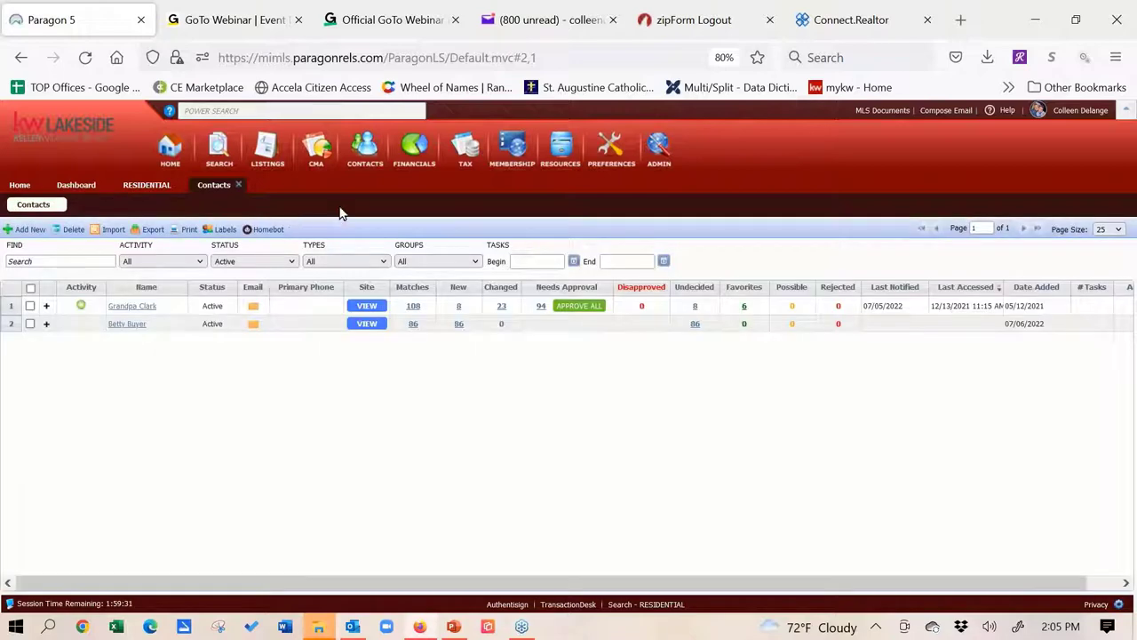
left_click(123, 326)
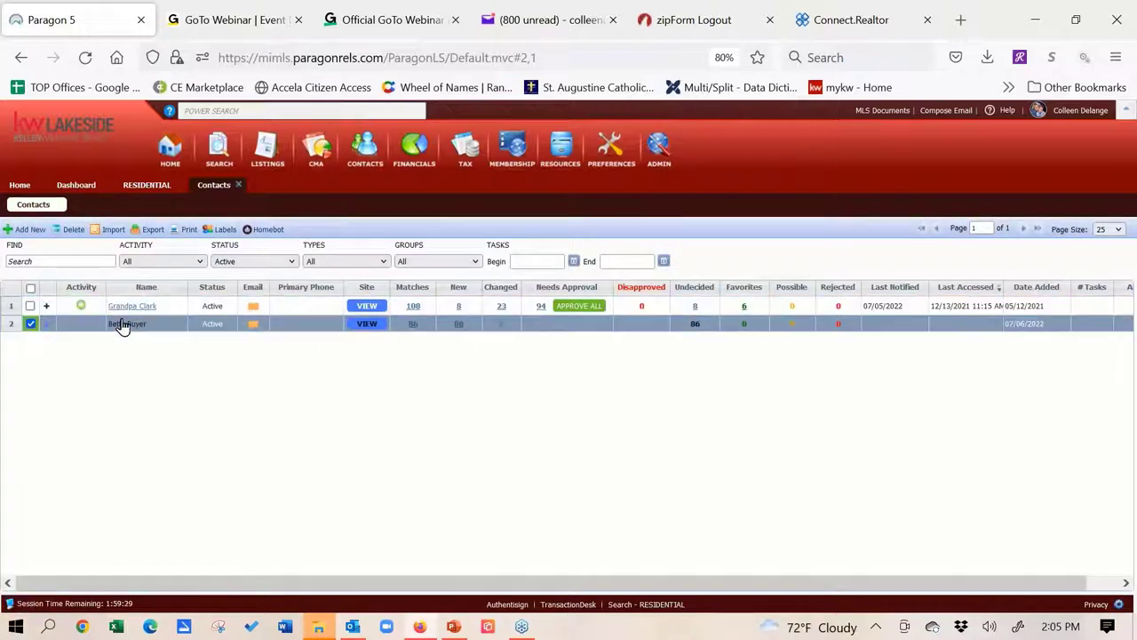
left_click(122, 326)
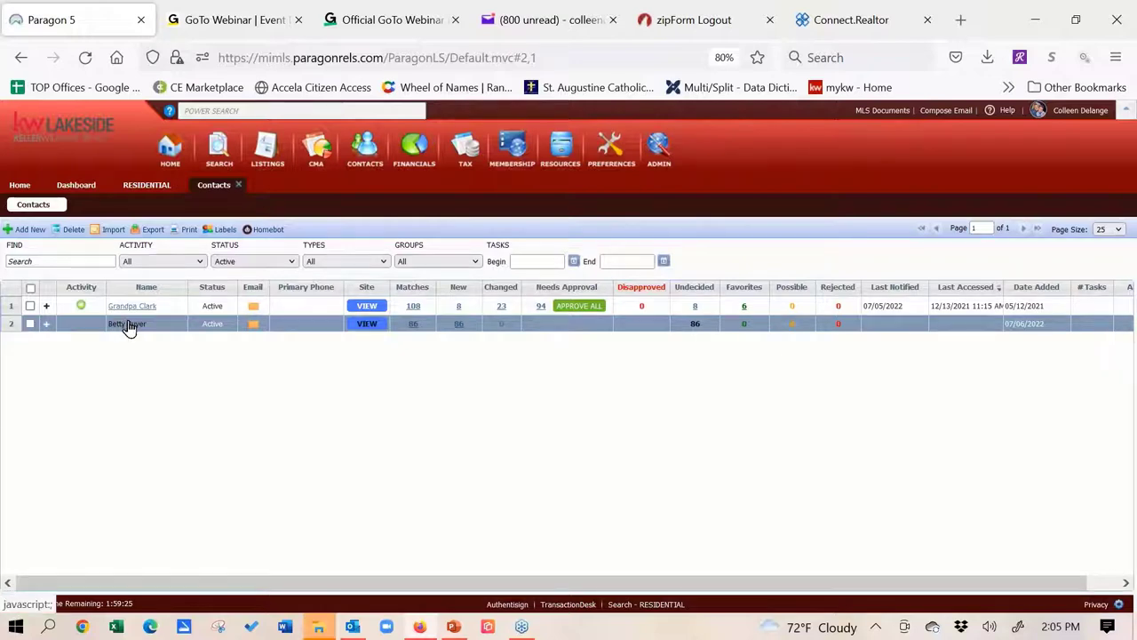
Open the buyer's record and go to Seller Activity > Associate Property
left_click(127, 326)
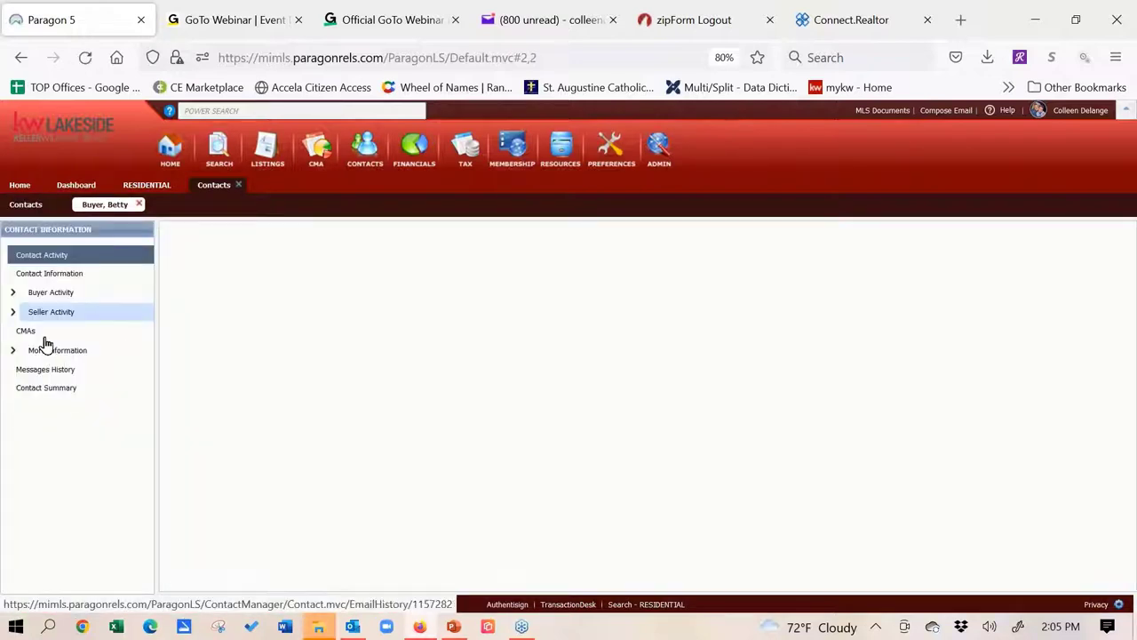
left_click(15, 313)
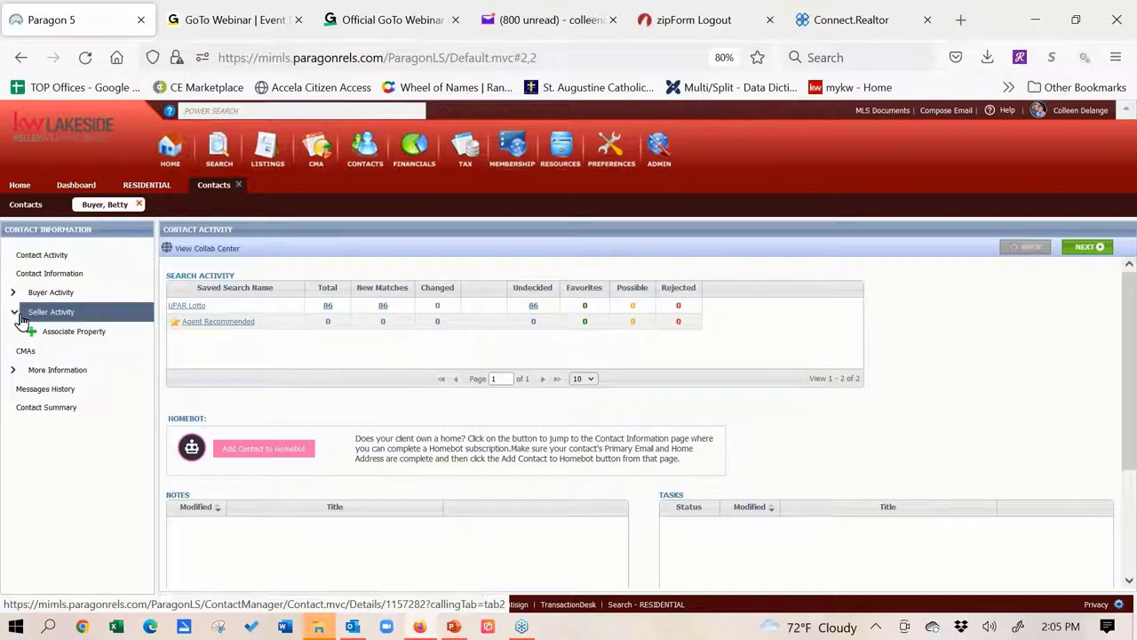
left_click(56, 331)
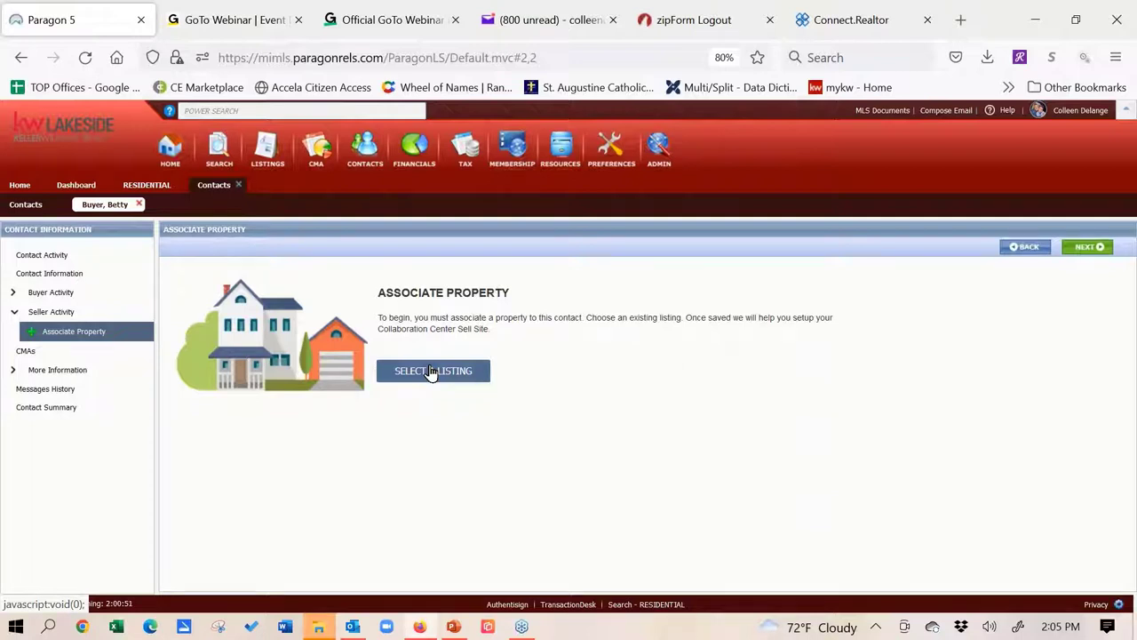
left_click(431, 371)
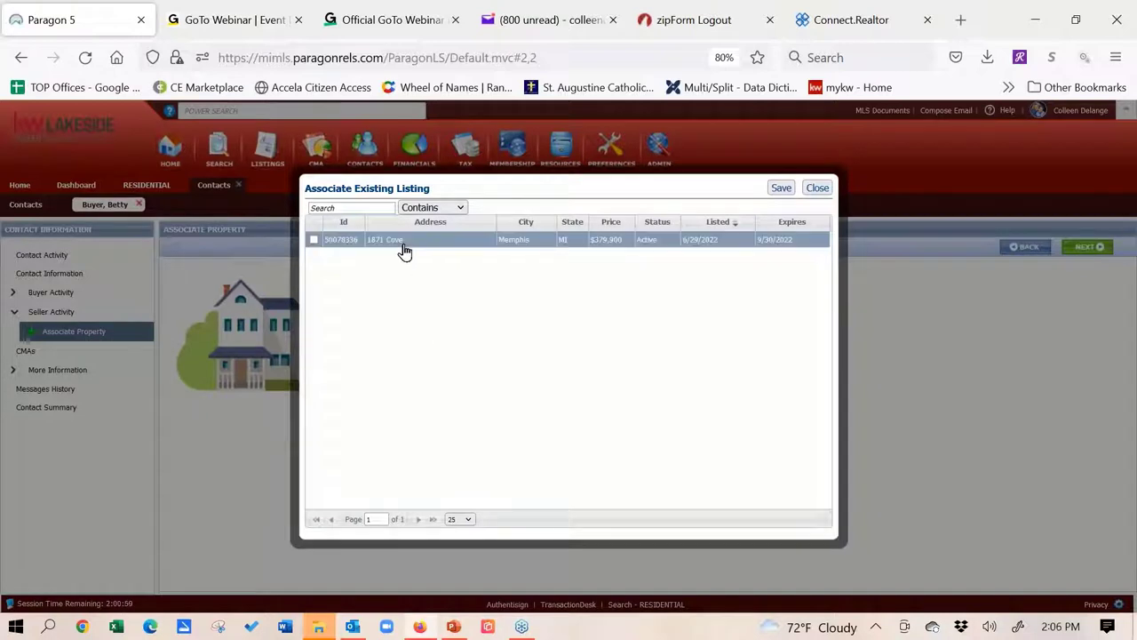
left_click(315, 241)
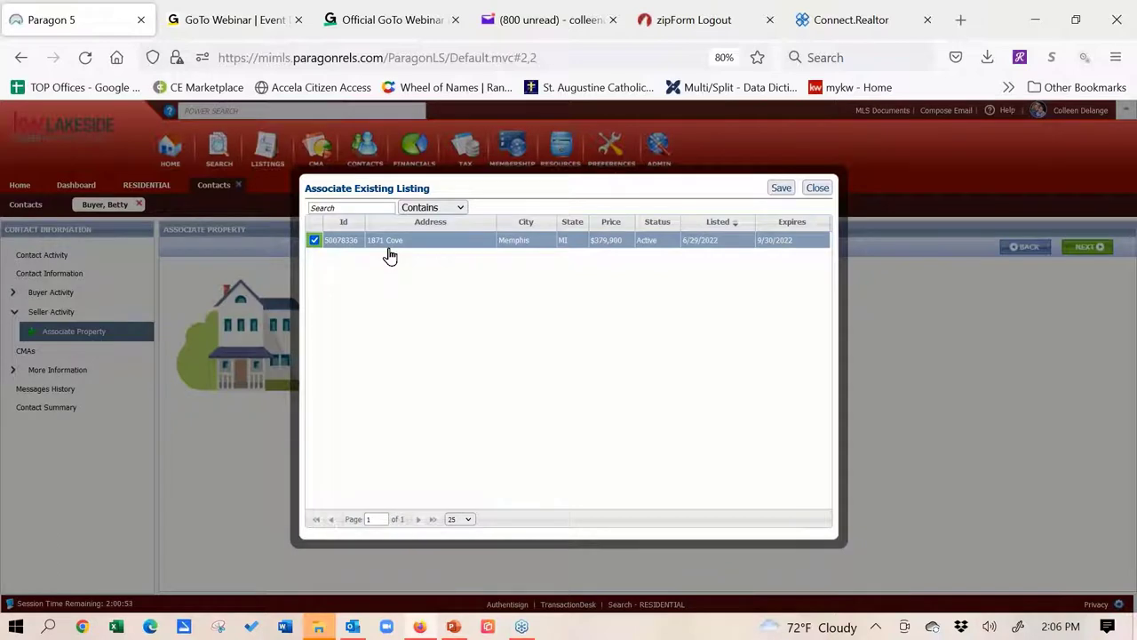
left_click(782, 188)
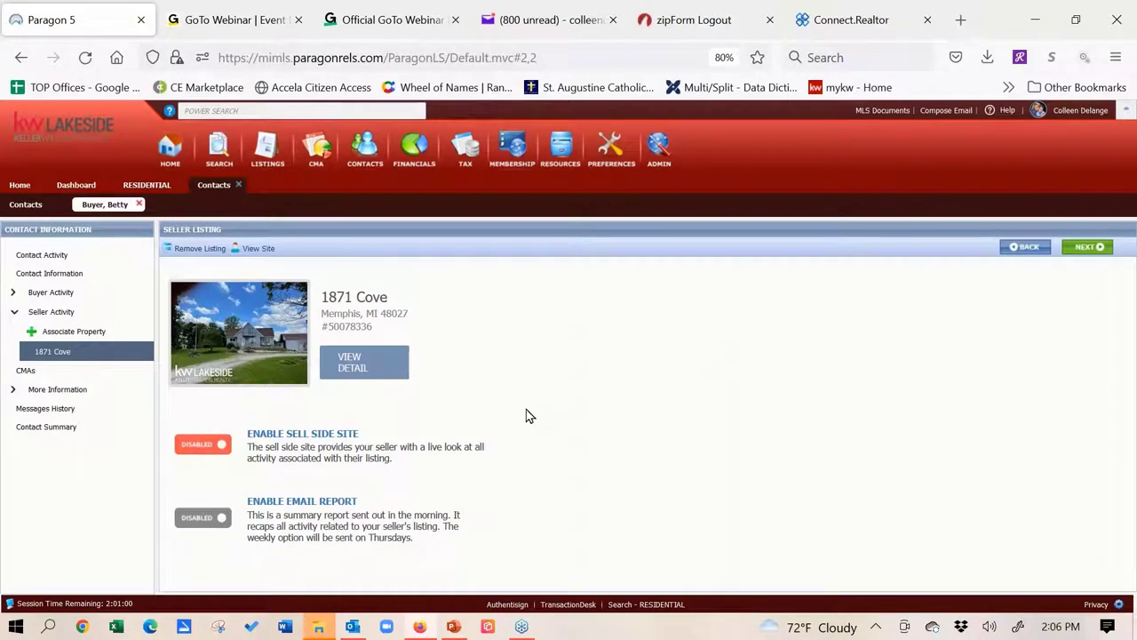
Enable the sell side site for the 1871 Cove listing and expand More Information
left_click(216, 444)
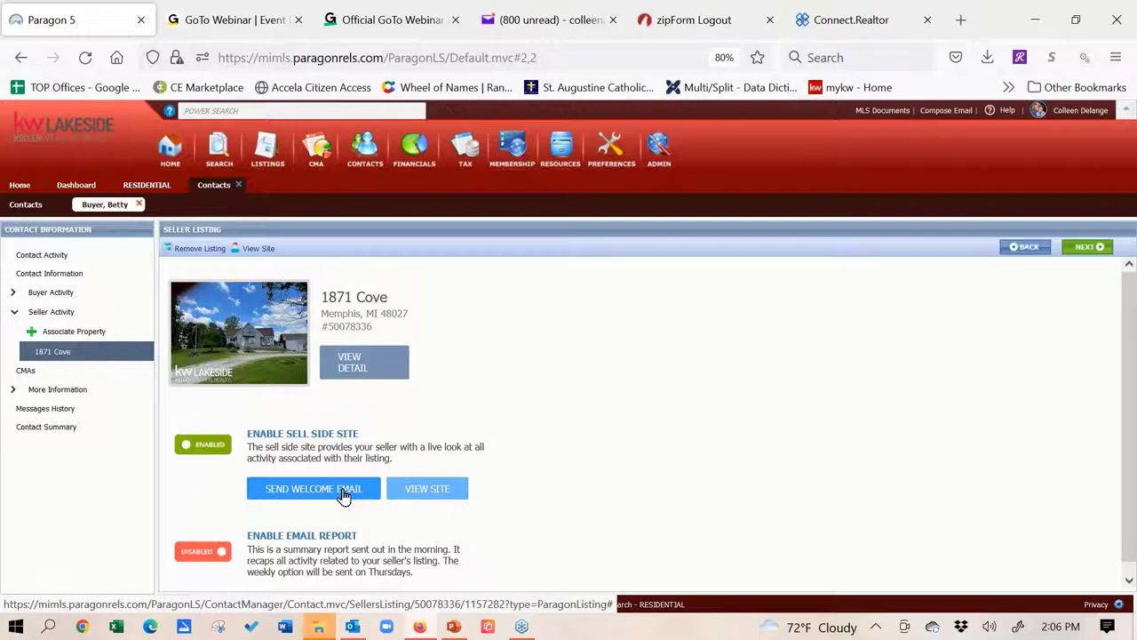
left_click(129, 390)
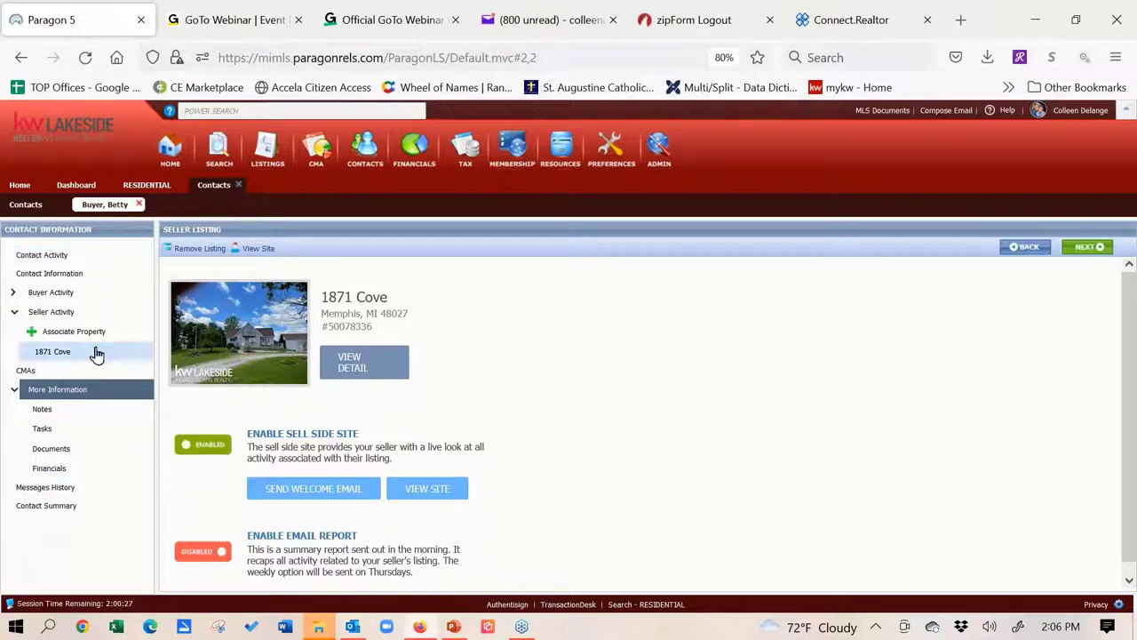
View the contact's activity summary, then reopen their Contact Information form
left_click(33, 260)
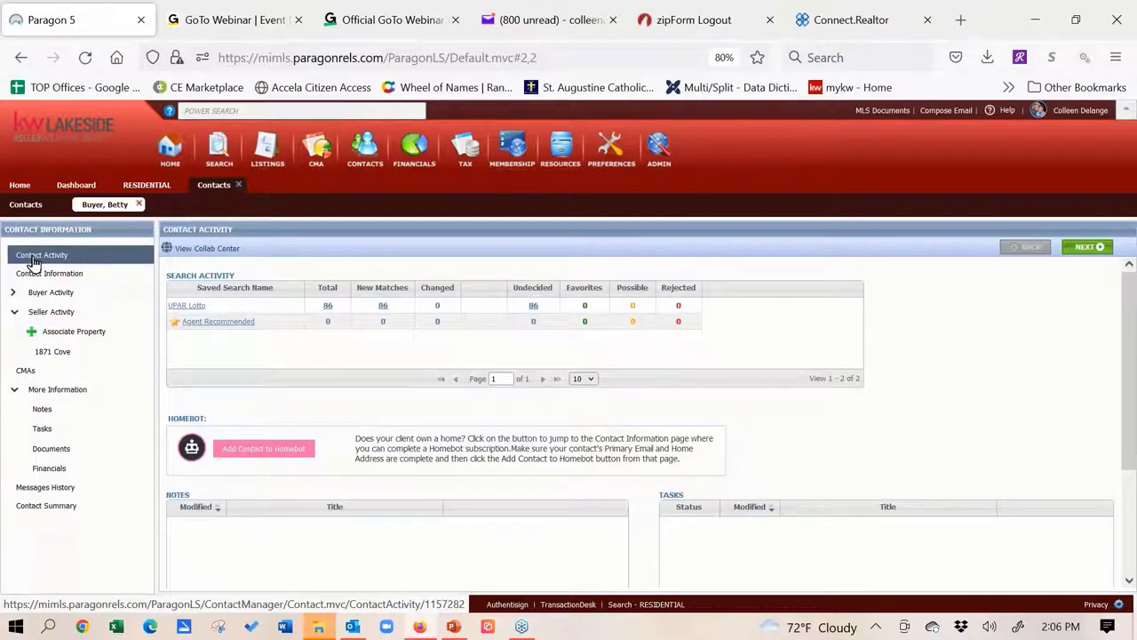
left_click(34, 277)
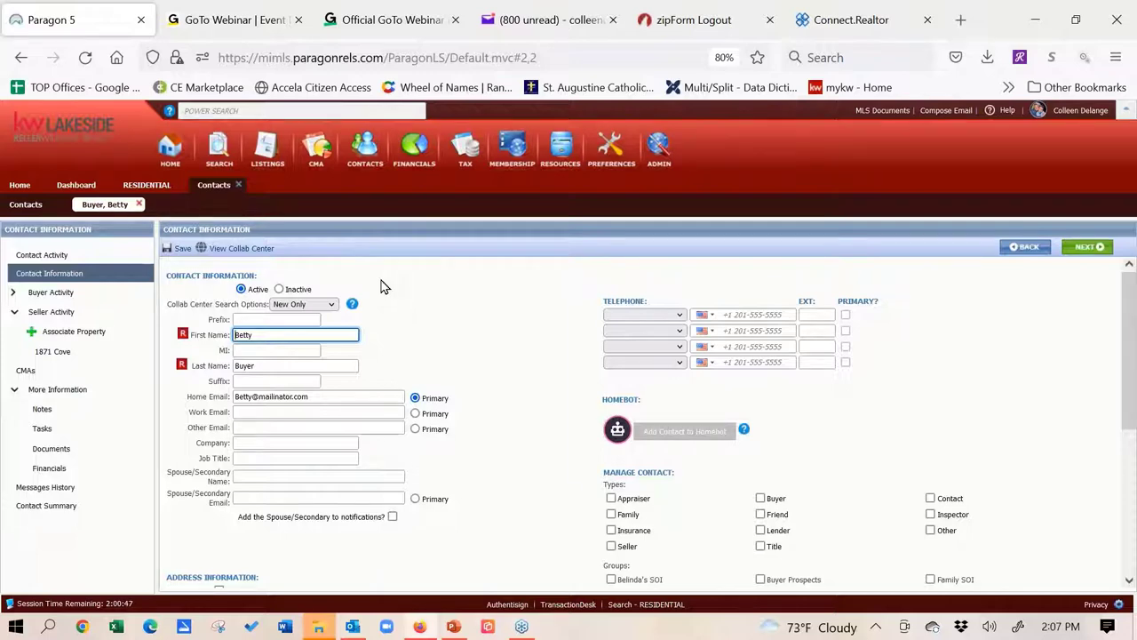
left_click(279, 291)
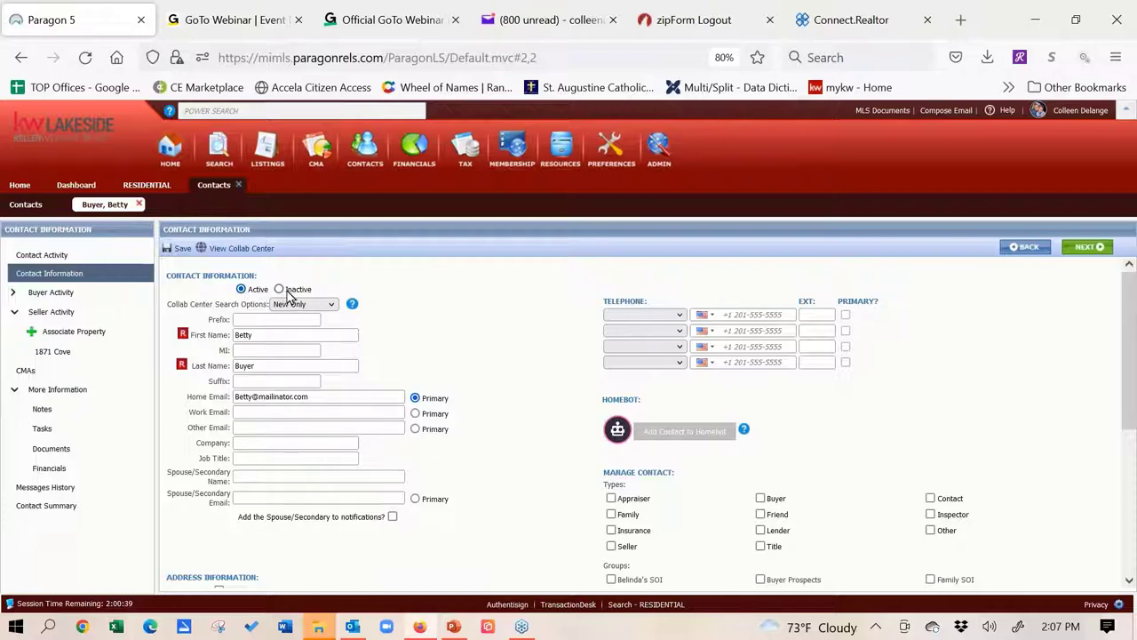
left_click(331, 304)
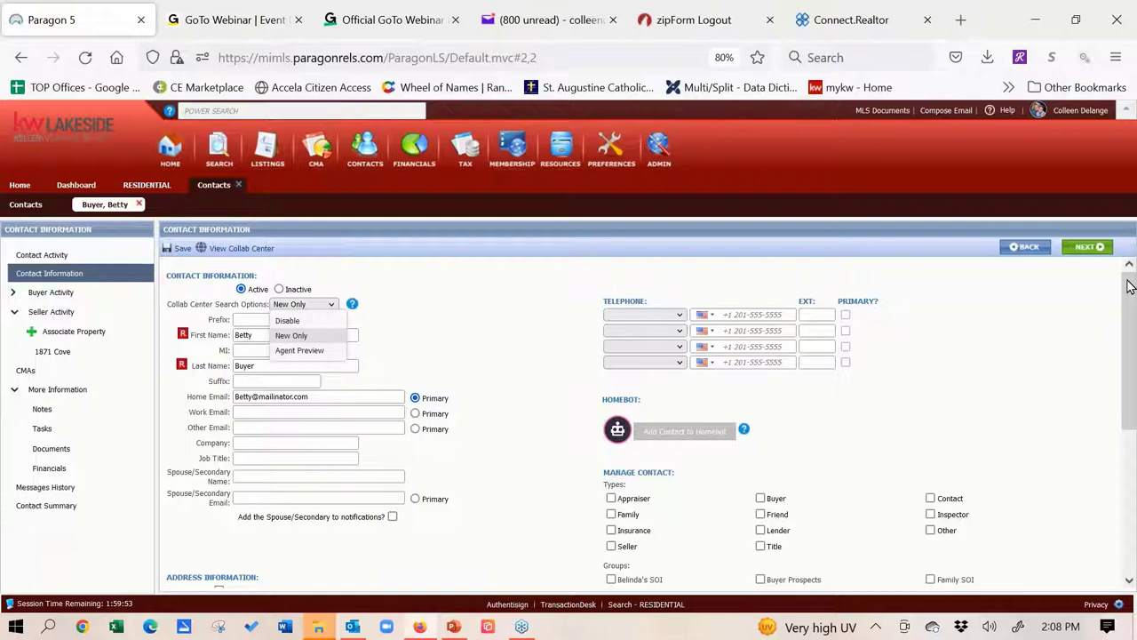
left_click(1129, 286)
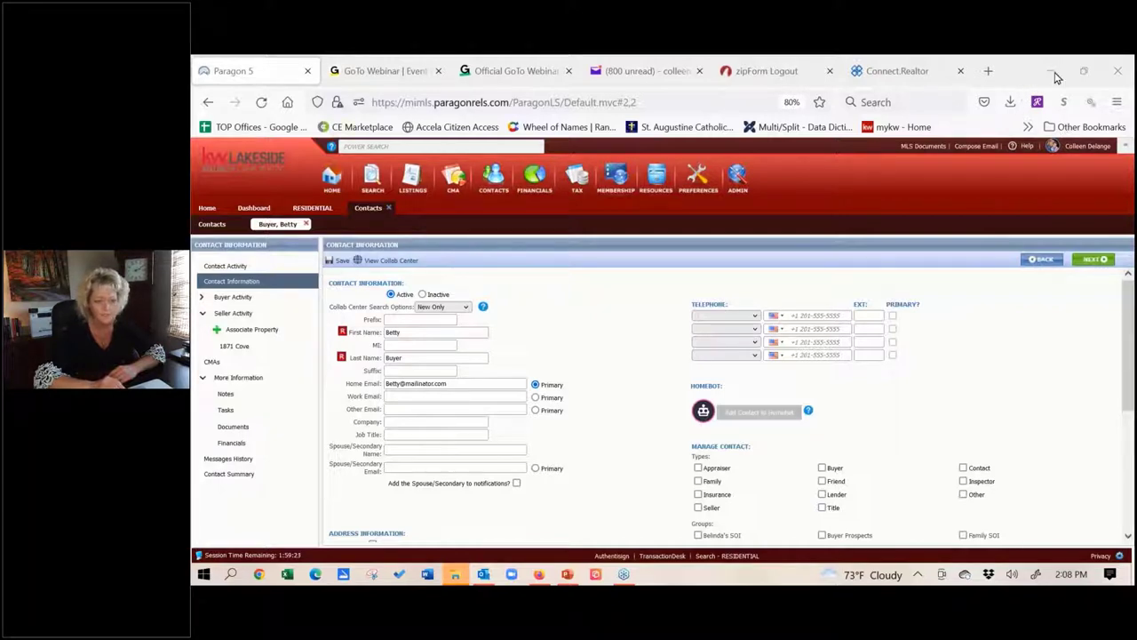
On YouTube, open MIRealSourceMedia's full Upper Peninsula Association of REALTORS® class playlist
left_click(628, 102)
type("youtube.com/")
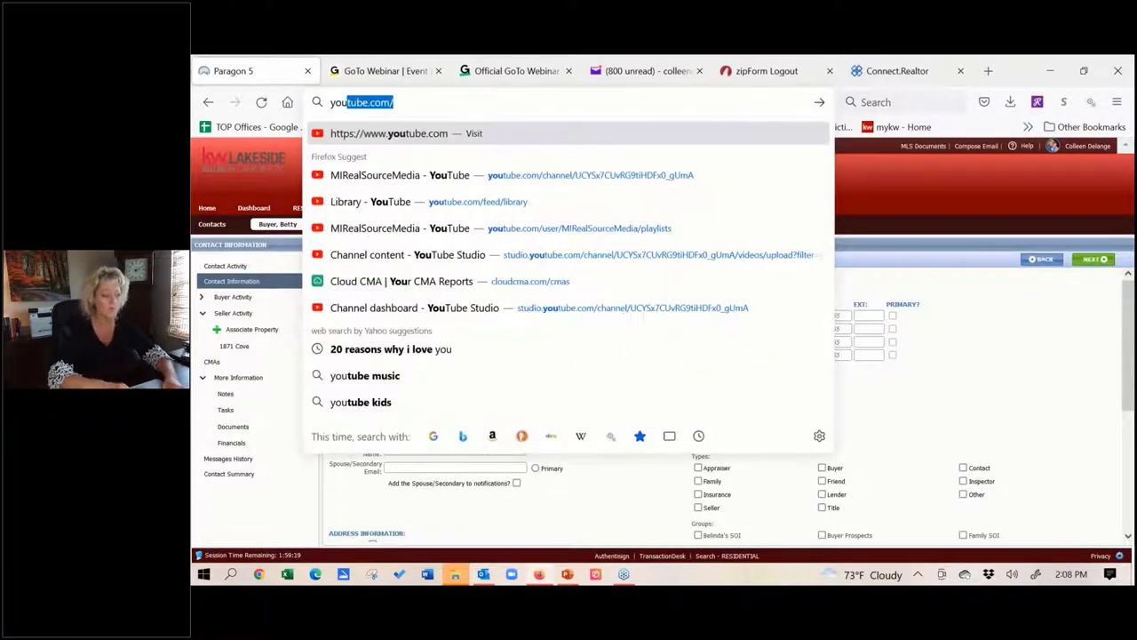
left_click(533, 229)
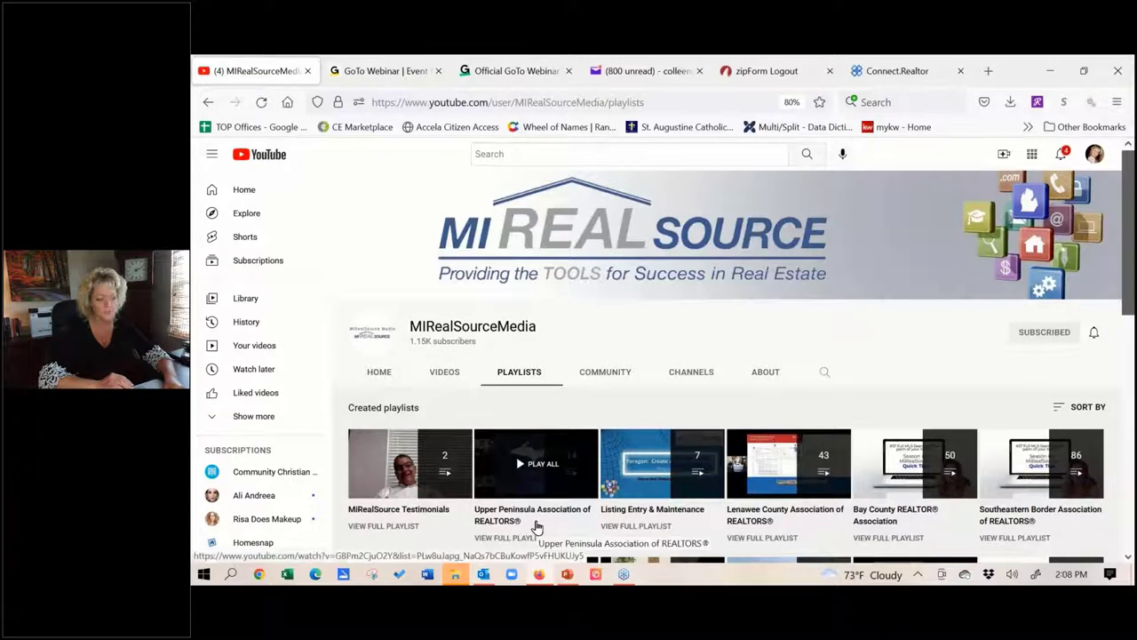
left_click(537, 528)
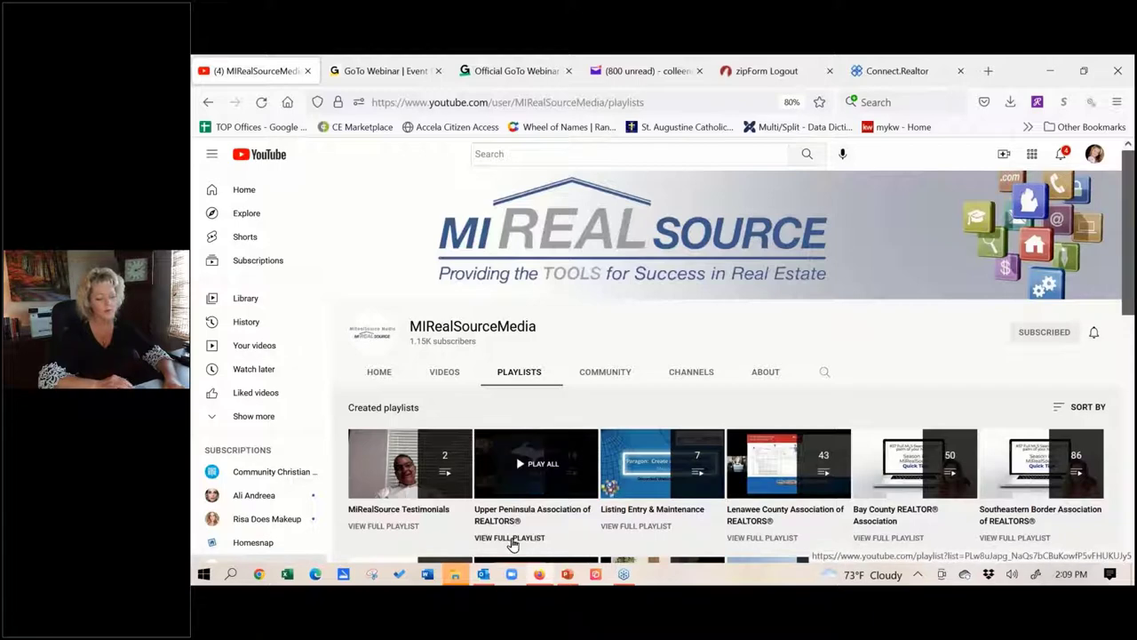
left_click(513, 538)
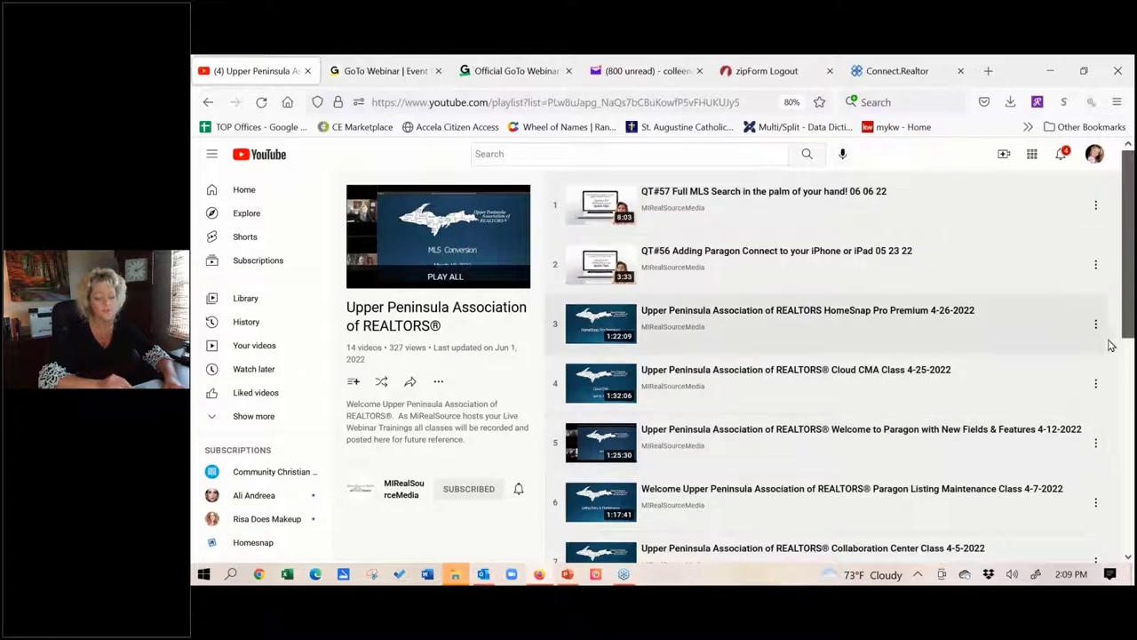
scroll(1131, 330, "down", 3)
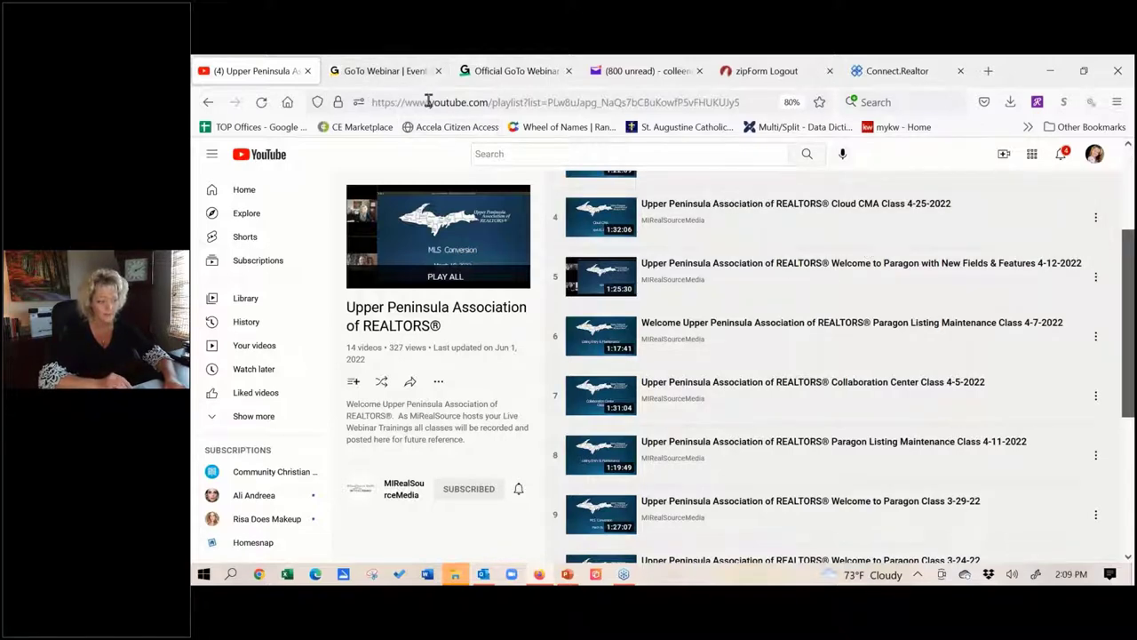
left_click(382, 102)
type("par")
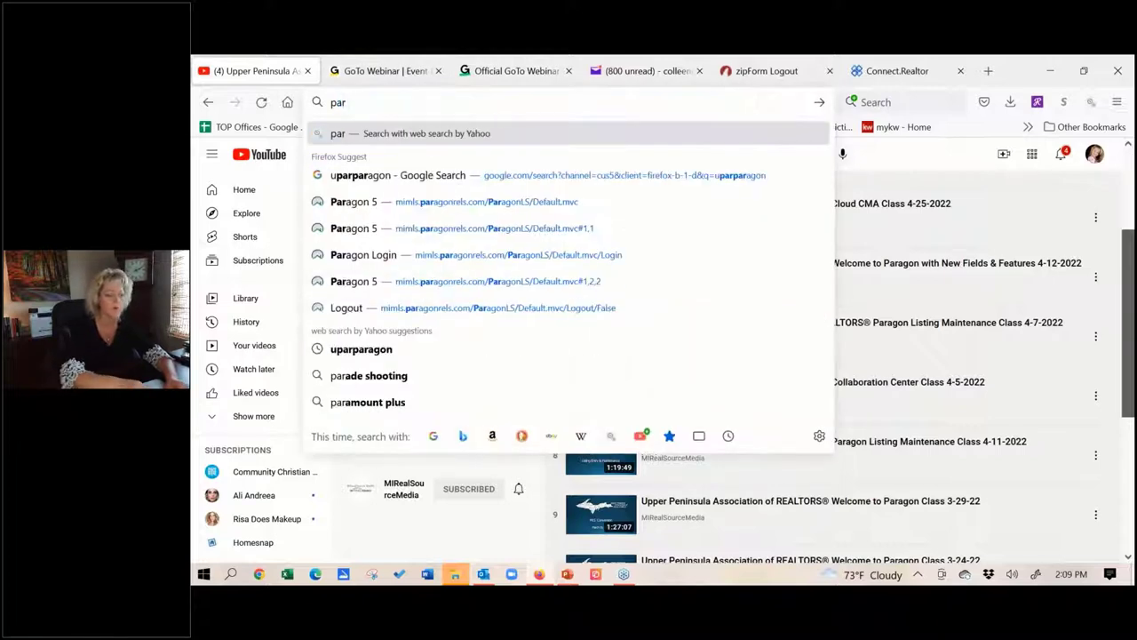
Reload the Paragon 5 site and close the MLS Messages window
left_click(470, 209)
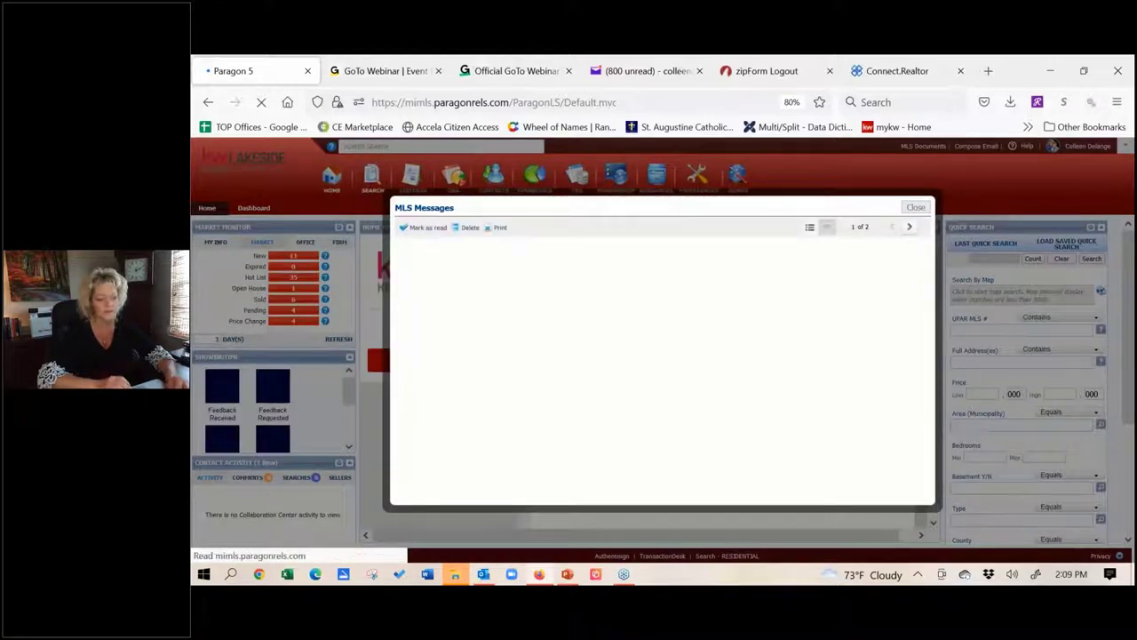
left_click(915, 207)
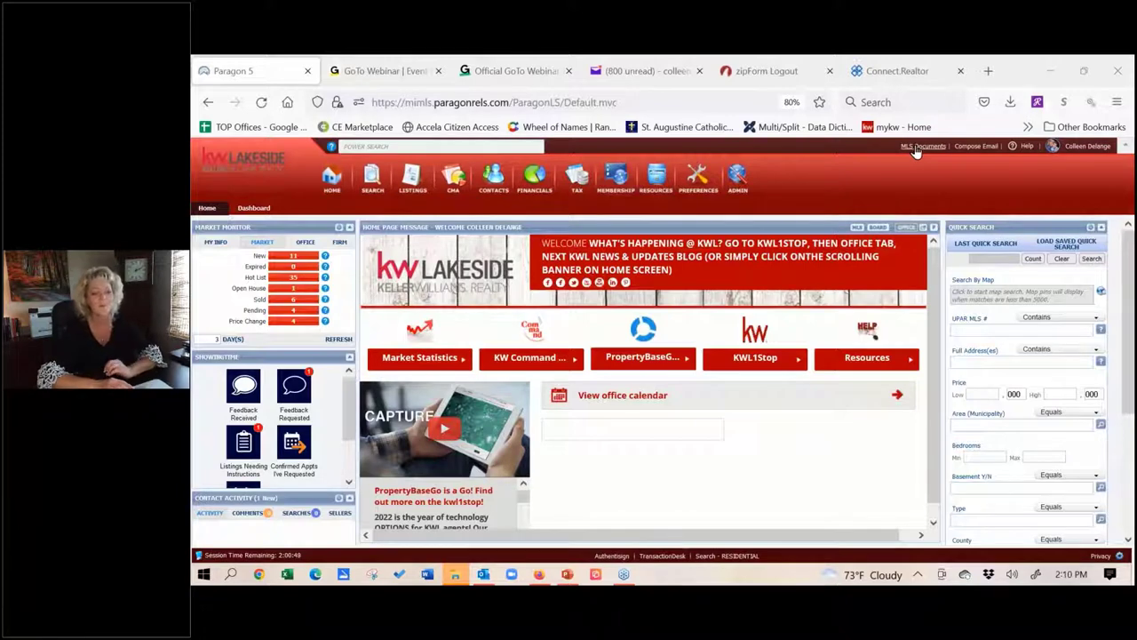
Filter MLS Documents to the Upper Peninsula Association of REALTORS Folder
left_click(919, 146)
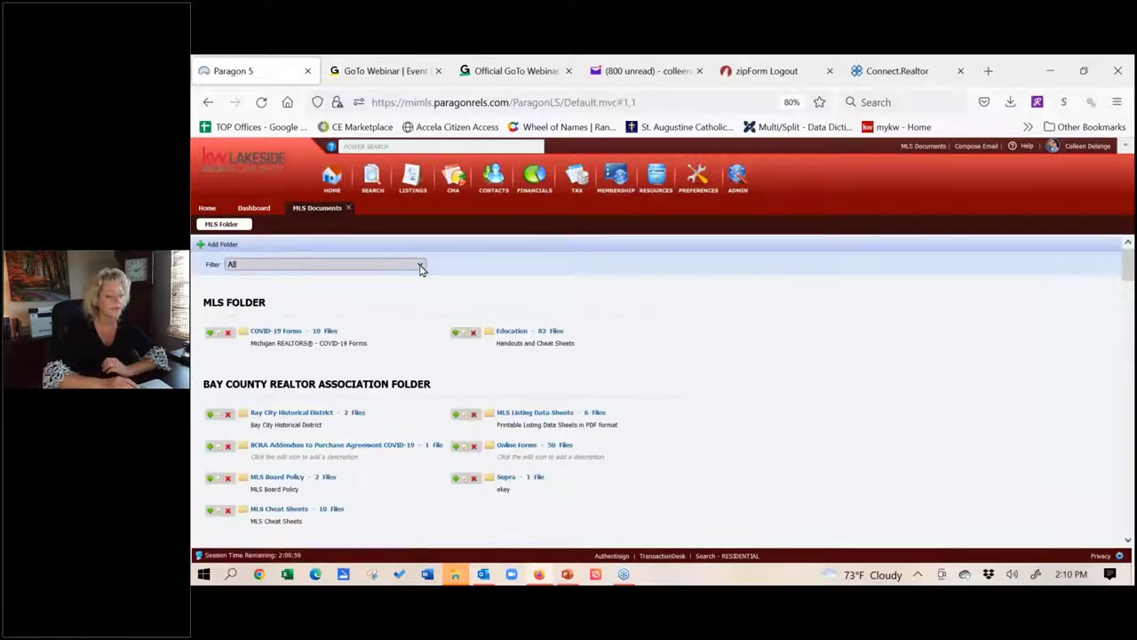
left_click(421, 267)
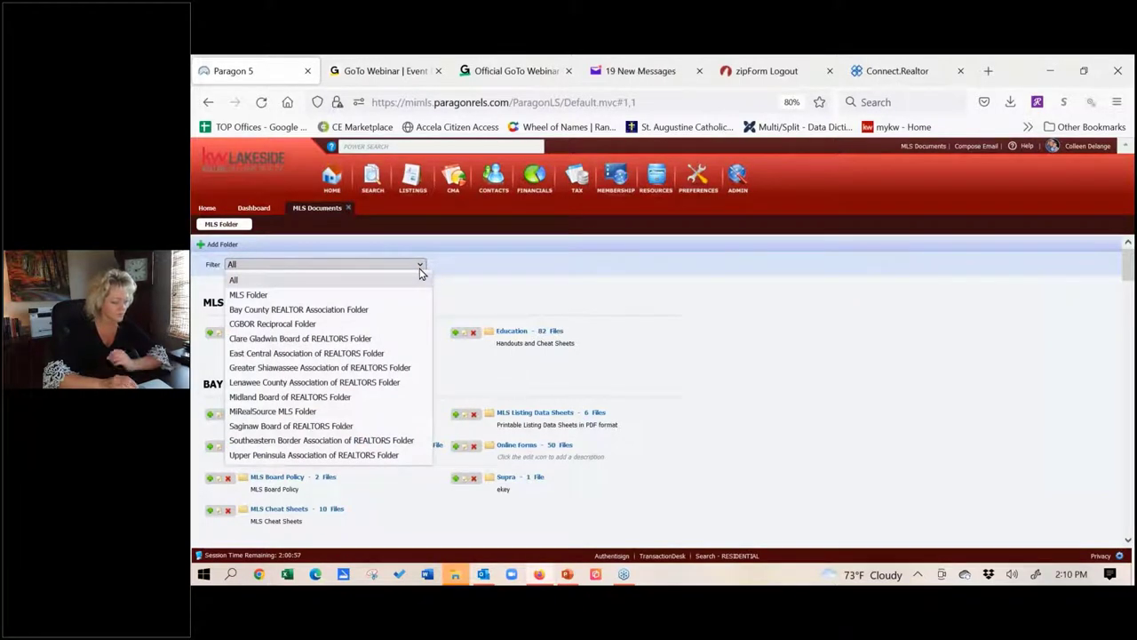
left_click(382, 455)
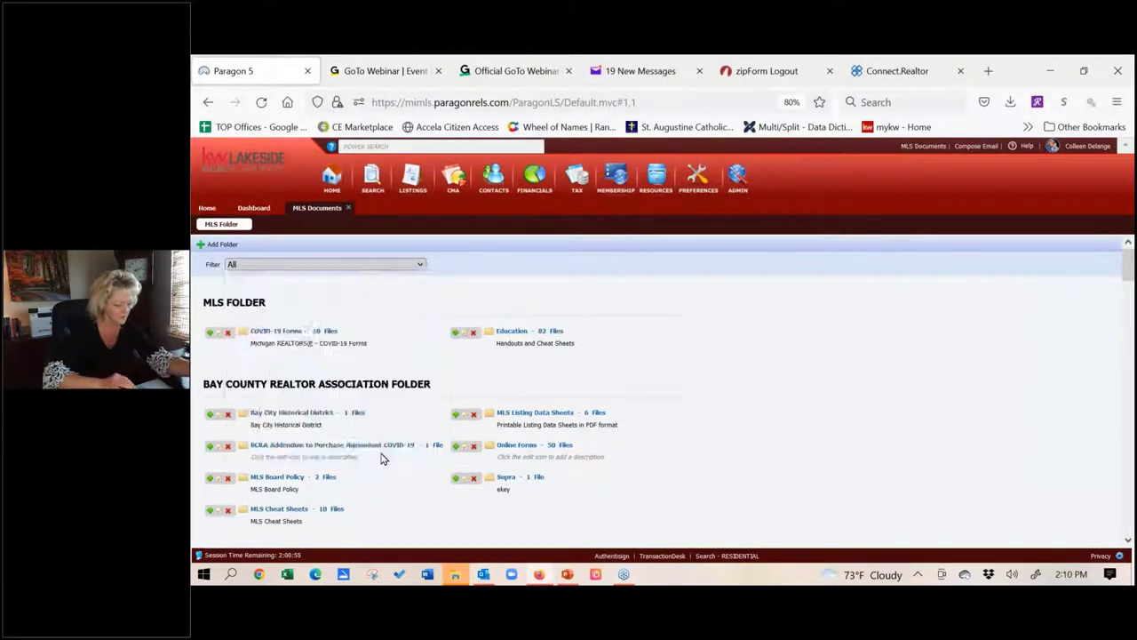